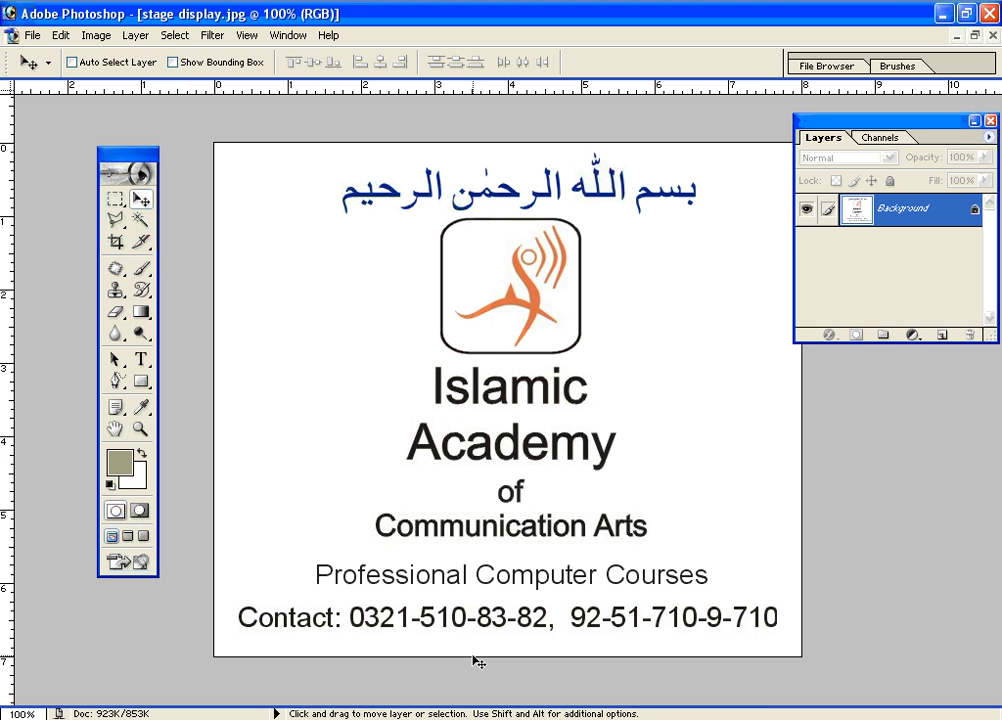
Bring the prayer-beads photo 394223_1938.jpg to the front among the open documents
key(ctrl+Tab)
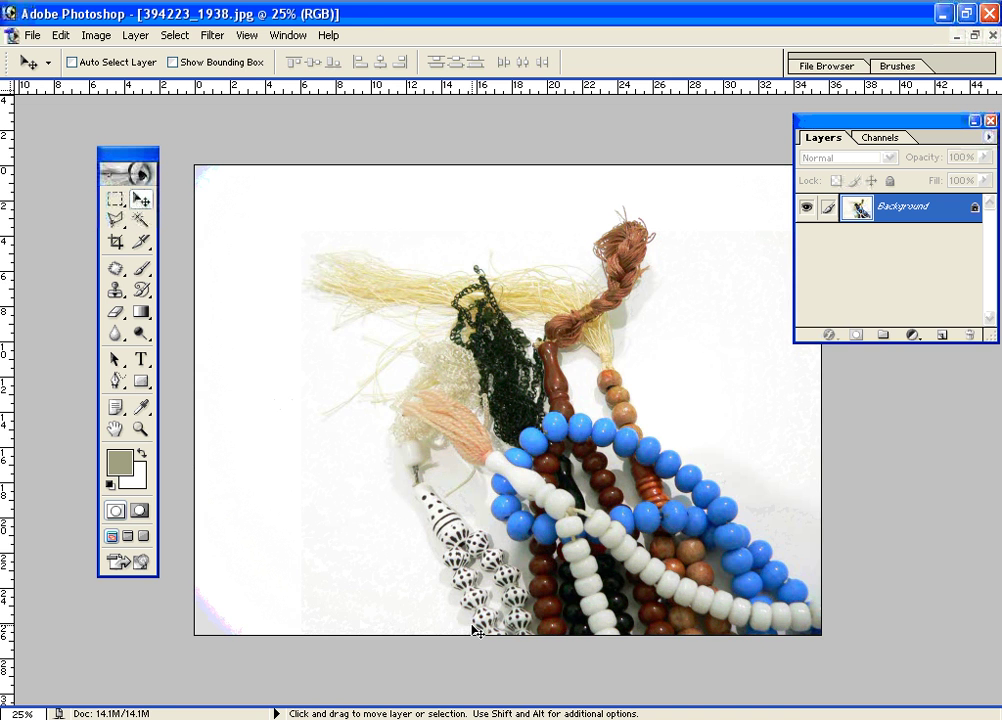
key(ctrl+Tab)
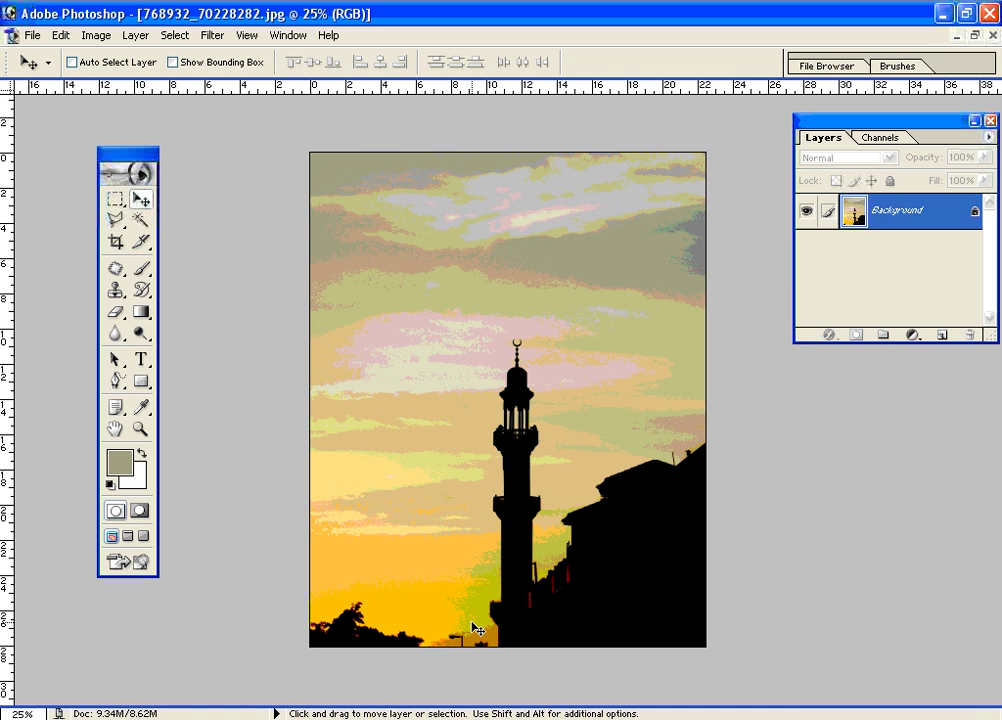
key(ctrl+shift+Tab)
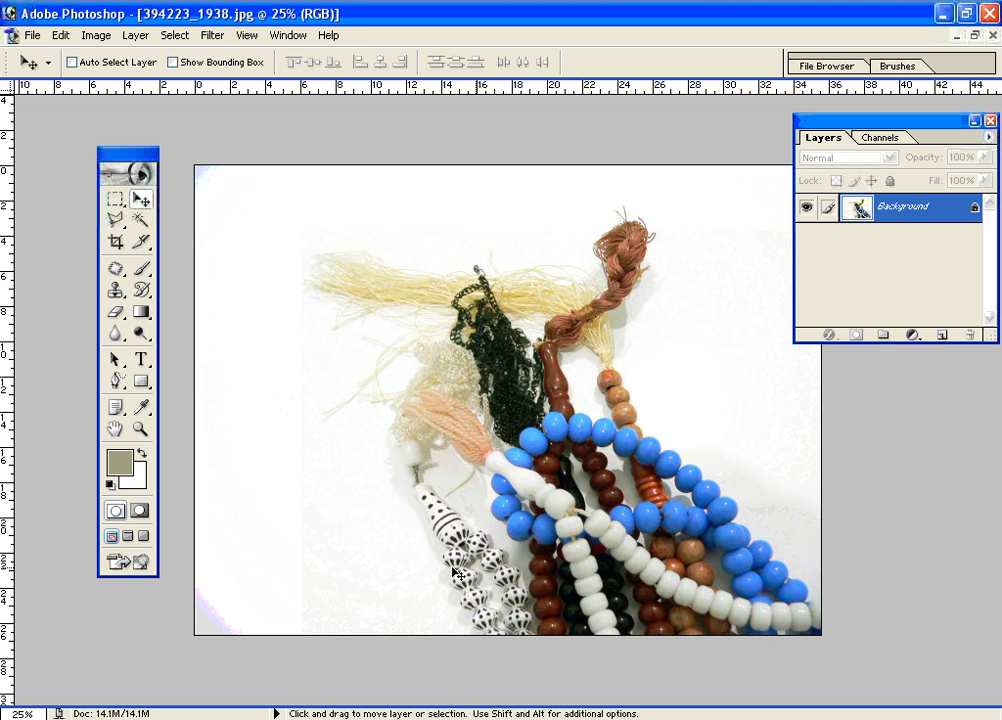
click(143, 271)
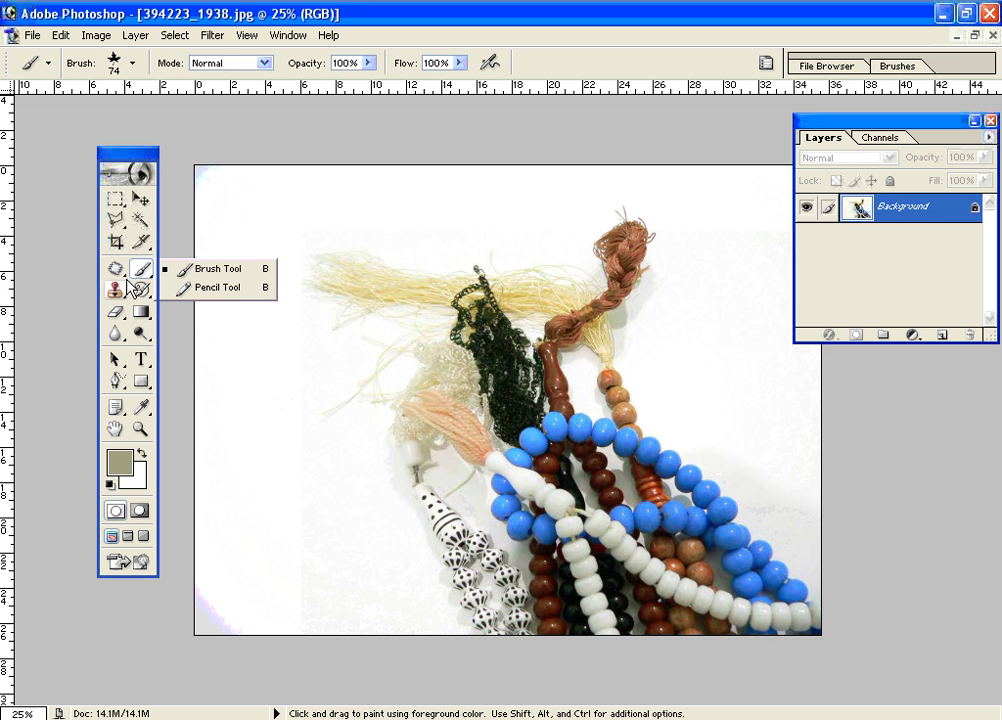
click(115, 270)
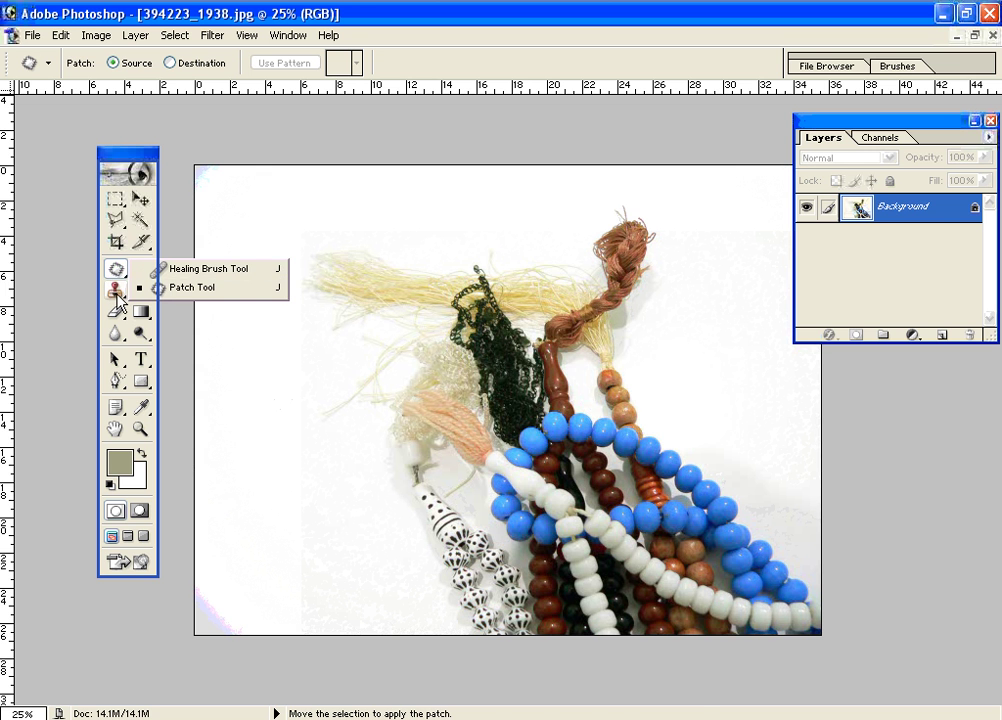
click(114, 295)
click(116, 315)
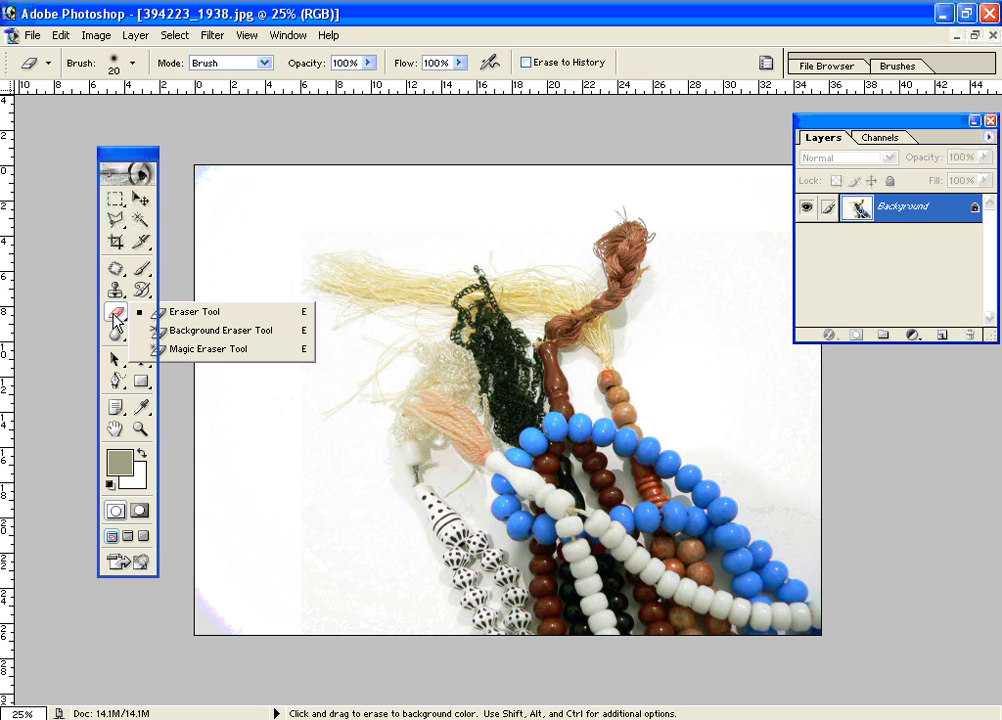
click(142, 269)
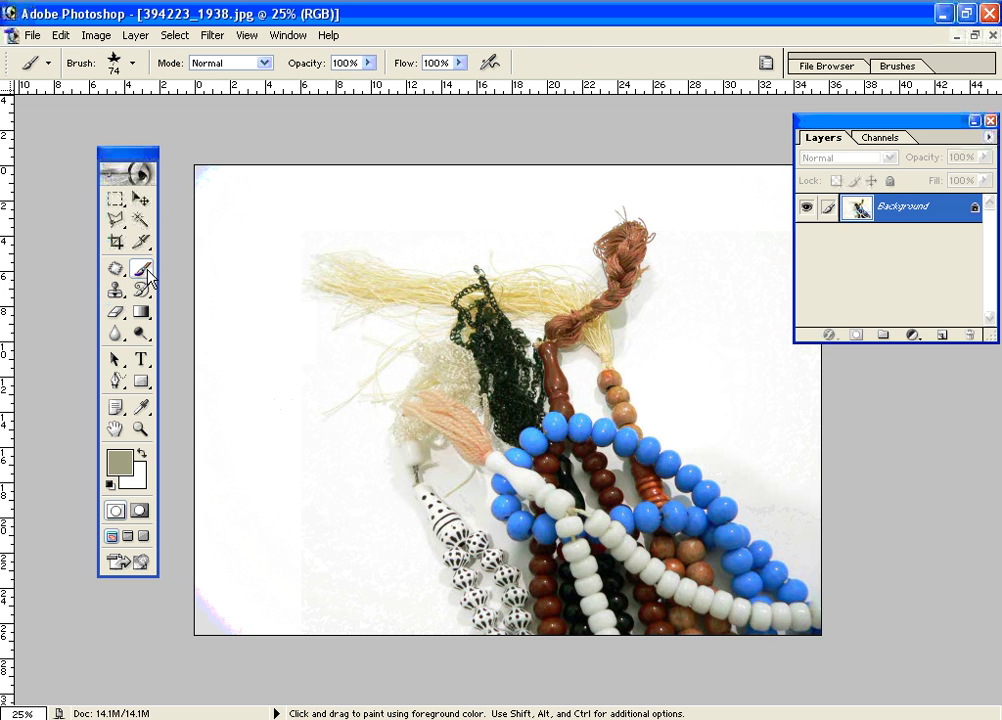
Switch to the Pencil tool and set its brush diameter to 90 px
click(143, 270)
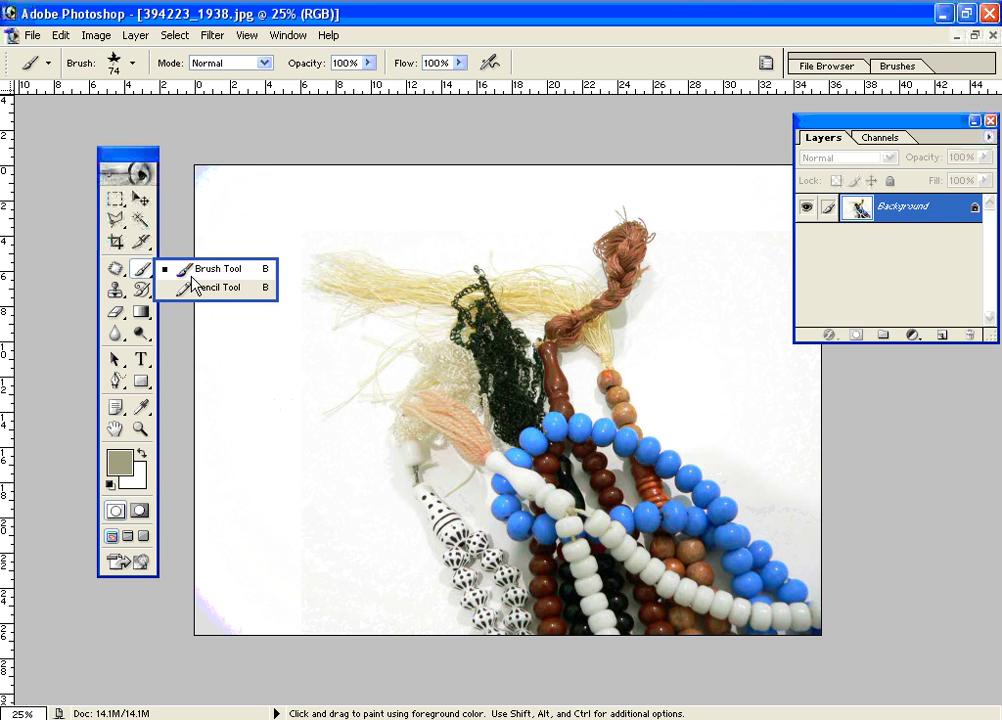
click(196, 286)
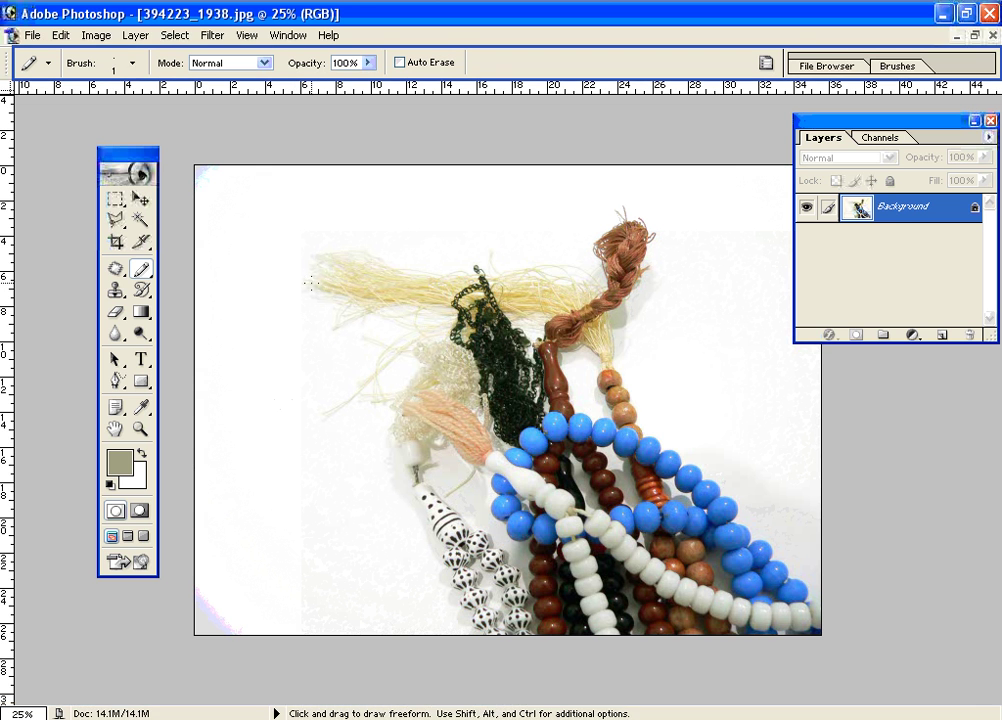
key(bracketright)
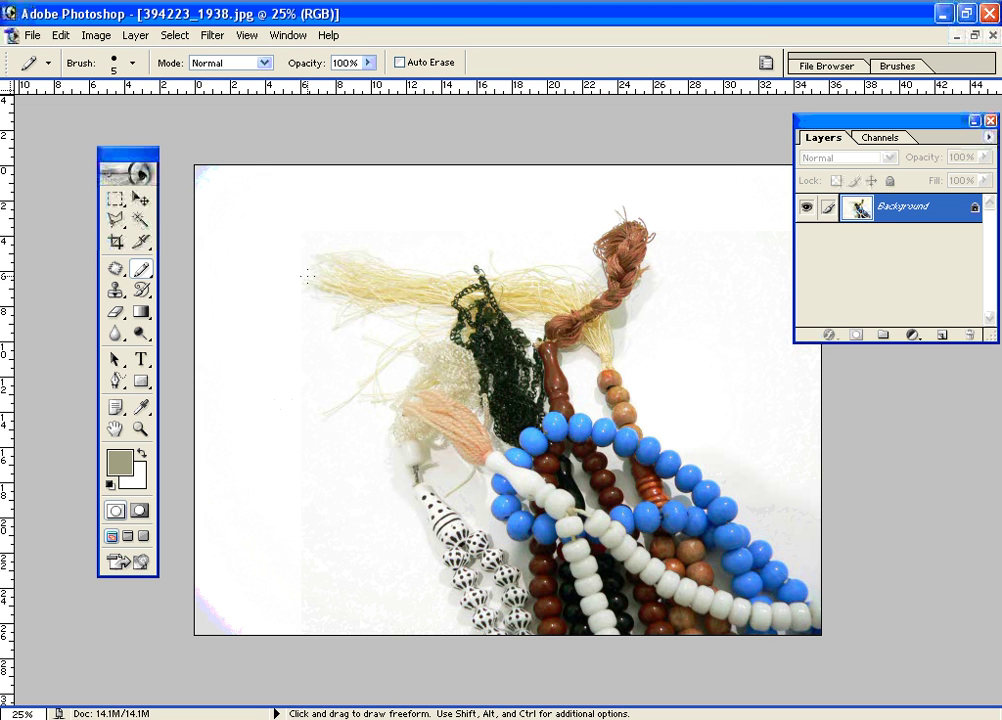
key(bracketright)
key(bracketright)
key(bracketright)
key(bracketright)
key(bracketright)
key(bracketright)
key(bracketright)
key(bracketright)
key(bracketright)
key(bracketright)
key(bracketright)
key(bracketright)
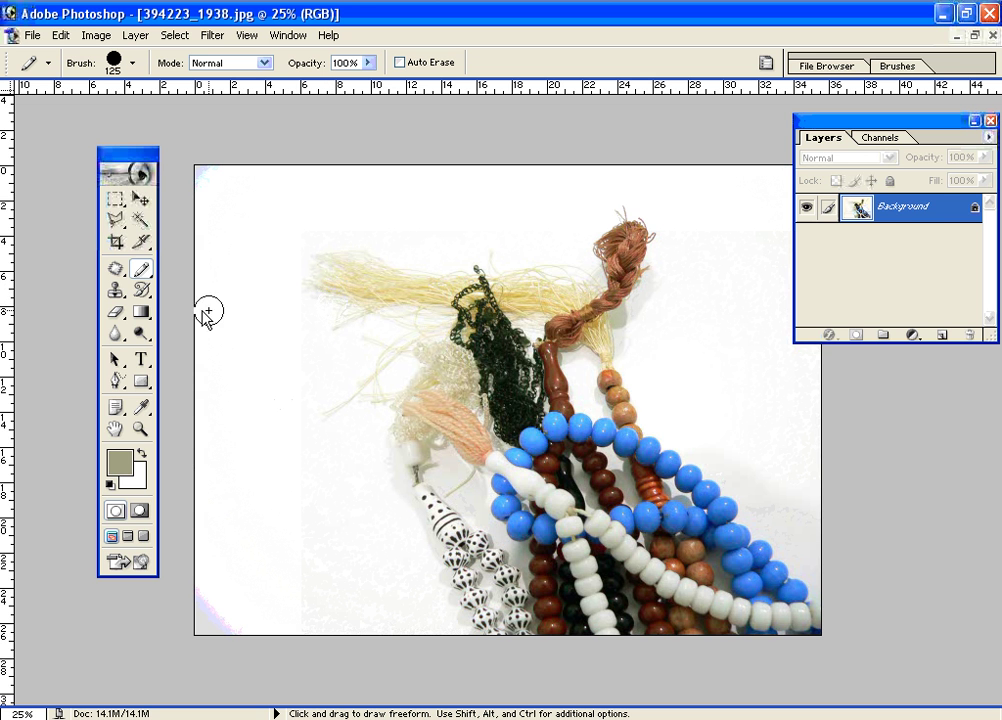
key(bracketleft)
key(bracketleft)
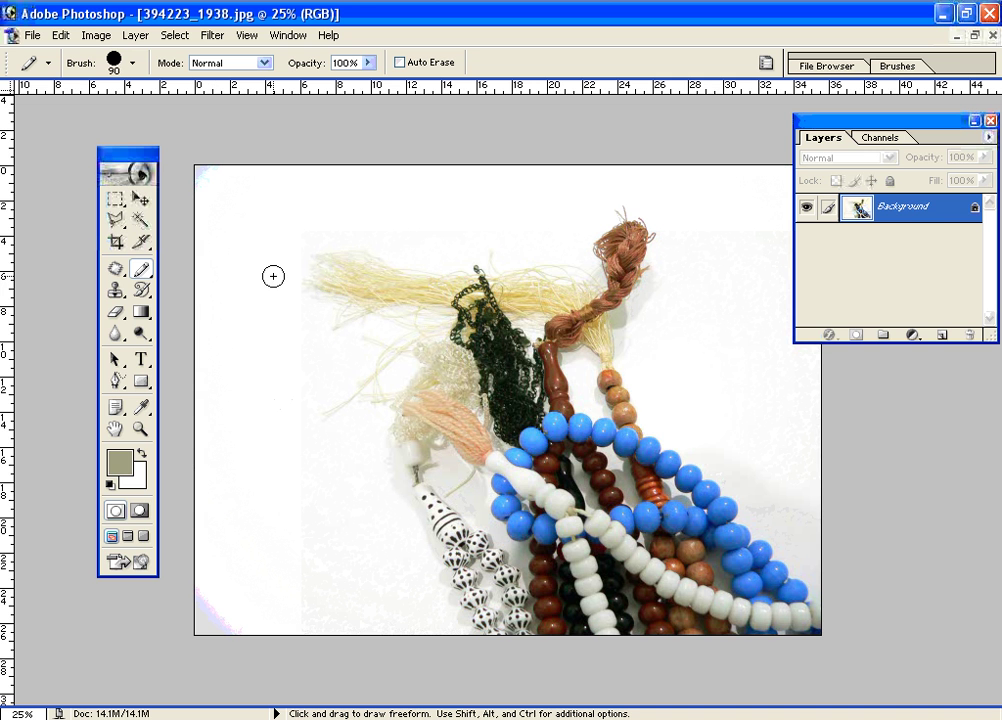
click(134, 63)
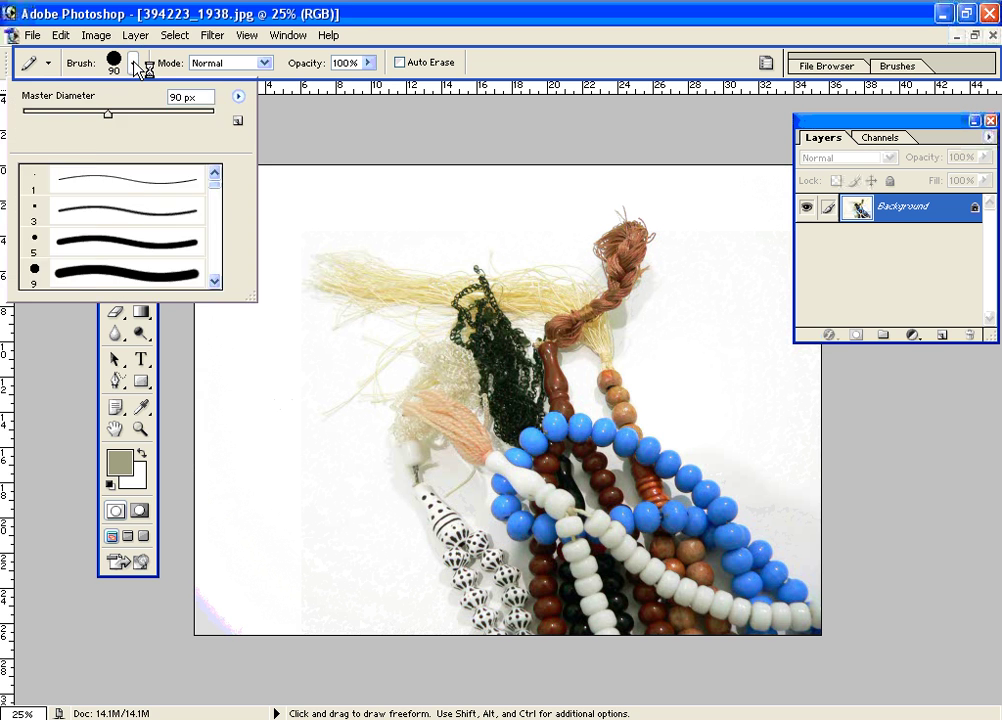
click(134, 63)
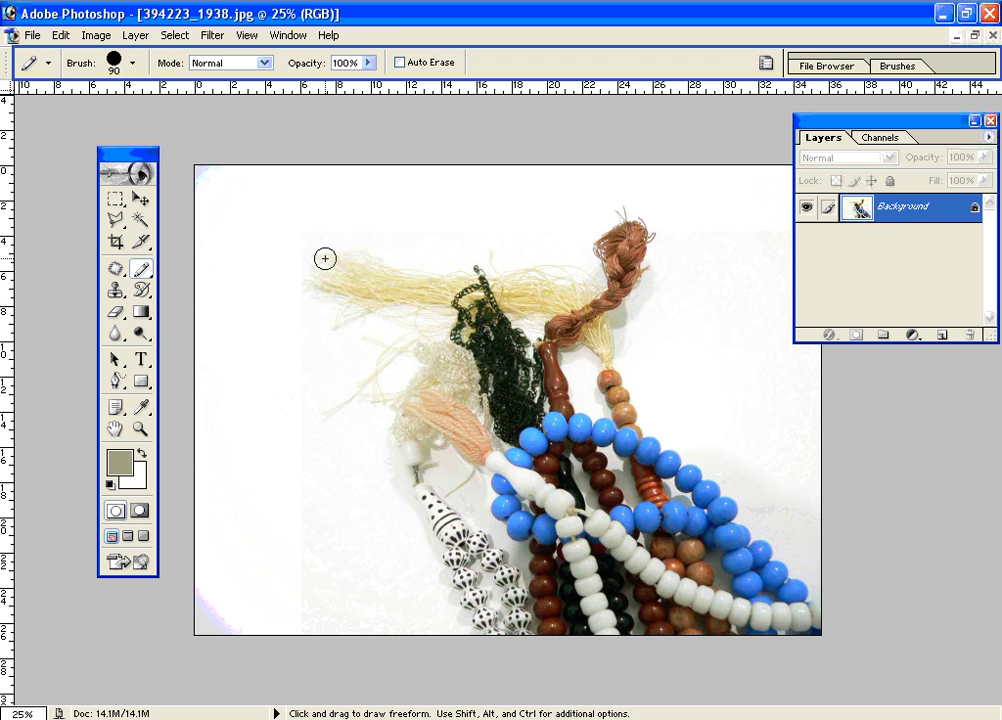
Try a closed freehand Pencil outline around the tassels in the current foreground color, and undo it
mouse_move(300, 214)
mouse_down()
mouse_move(366, 229)
mouse_move(496, 211)
mouse_move(524, 224)
mouse_move(501, 279)
mouse_move(460, 306)
mouse_move(472, 347)
mouse_move(356, 468)
mouse_move(339, 417)
mouse_move(342, 369)
mouse_move(284, 328)
mouse_move(247, 256)
mouse_move(260, 235)
mouse_move(318, 214)
mouse_up()
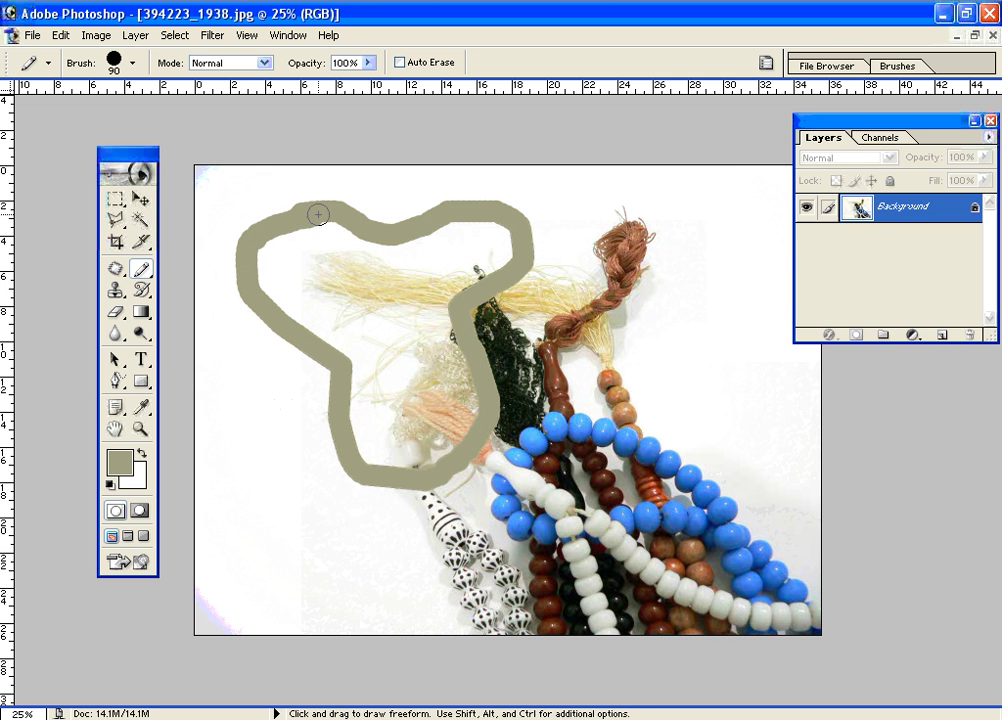
key(ctrl)
key(ctrl+z)
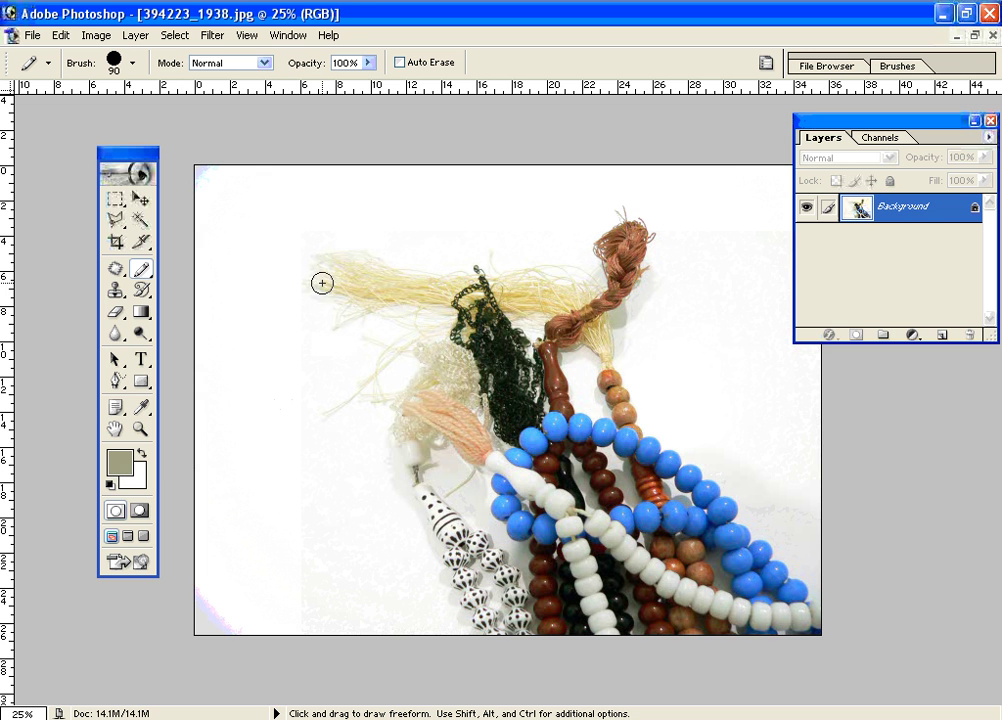
Set the foreground color to dark blue 16339D
click(124, 465)
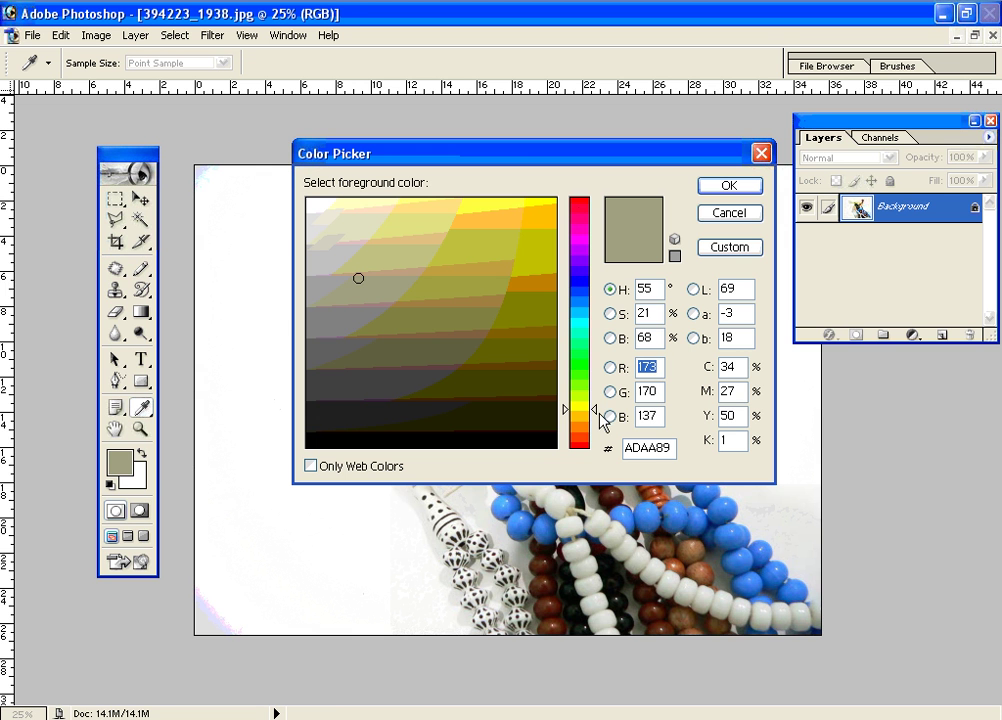
drag(593, 403, 588, 216)
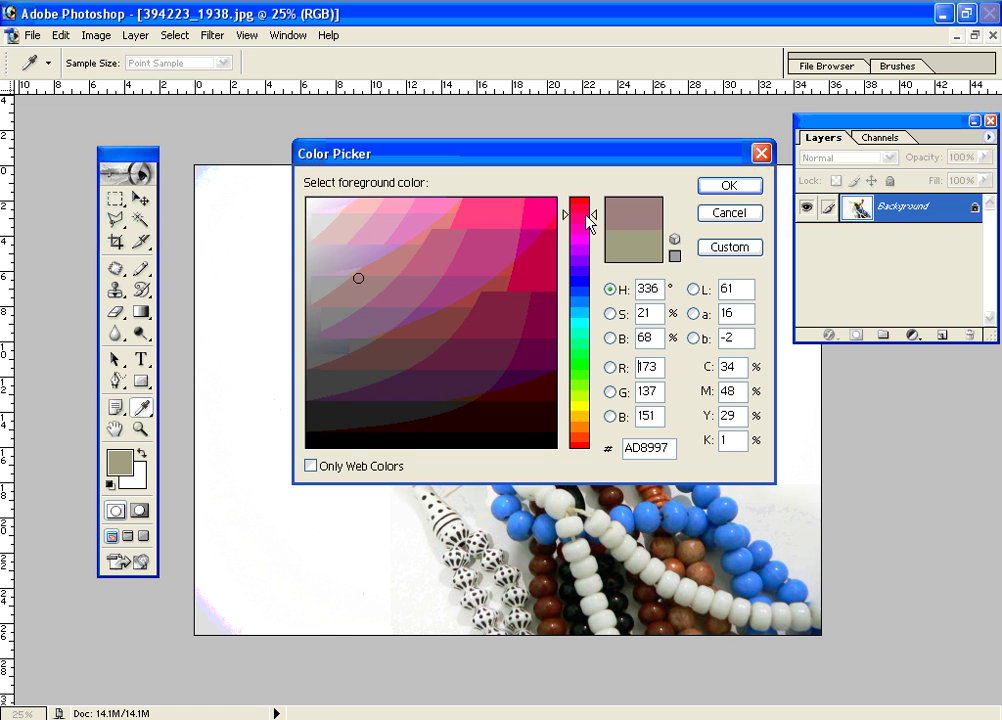
click(548, 221)
click(465, 259)
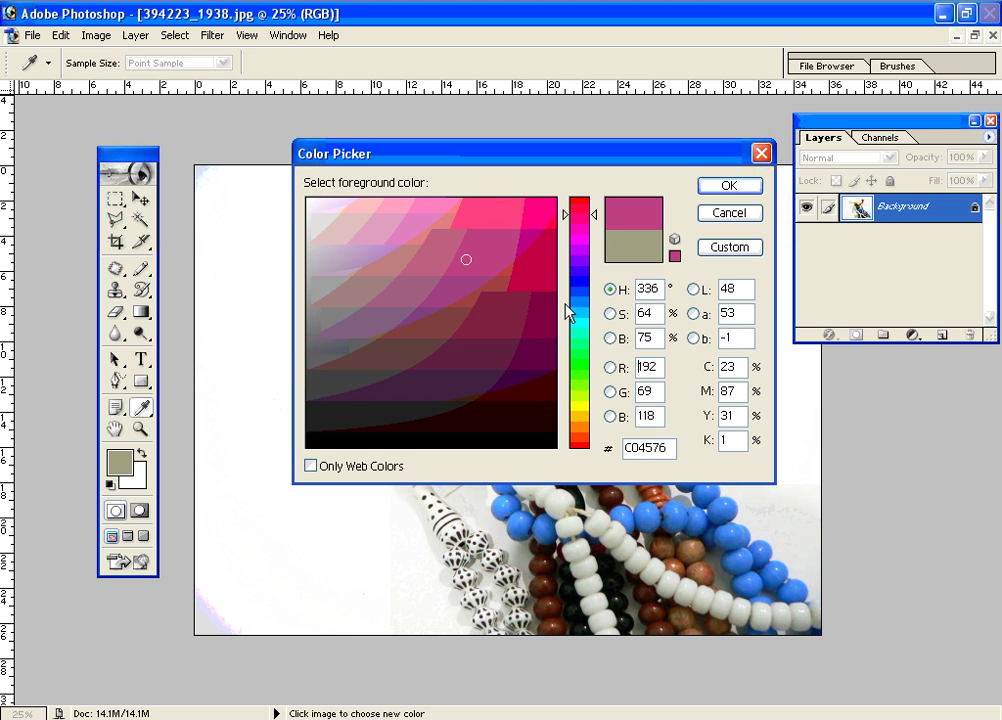
drag(566, 311, 574, 290)
click(521, 293)
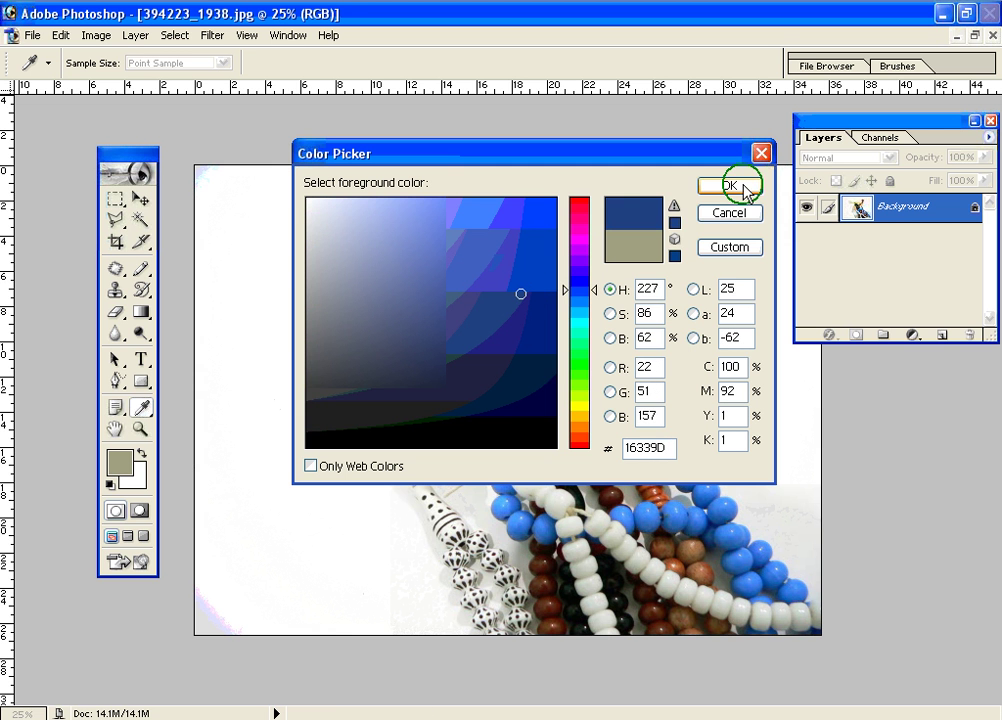
key(Return)
Try a closed freehand blue Pencil outline around the tassels and upper beads, and undo it
key(b)
mouse_move(418, 222)
mouse_down()
mouse_move(629, 222)
mouse_move(647, 258)
mouse_move(642, 317)
mouse_move(701, 372)
mouse_move(582, 492)
mouse_move(439, 384)
mouse_move(366, 376)
mouse_move(423, 212)
mouse_up()
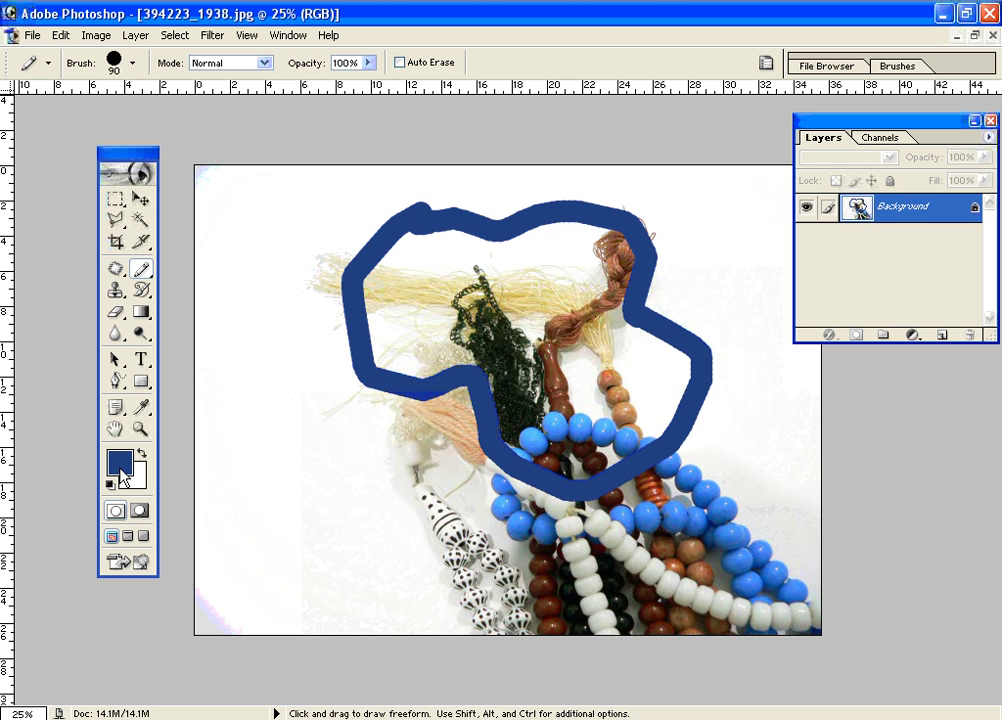
key(ctrl+z)
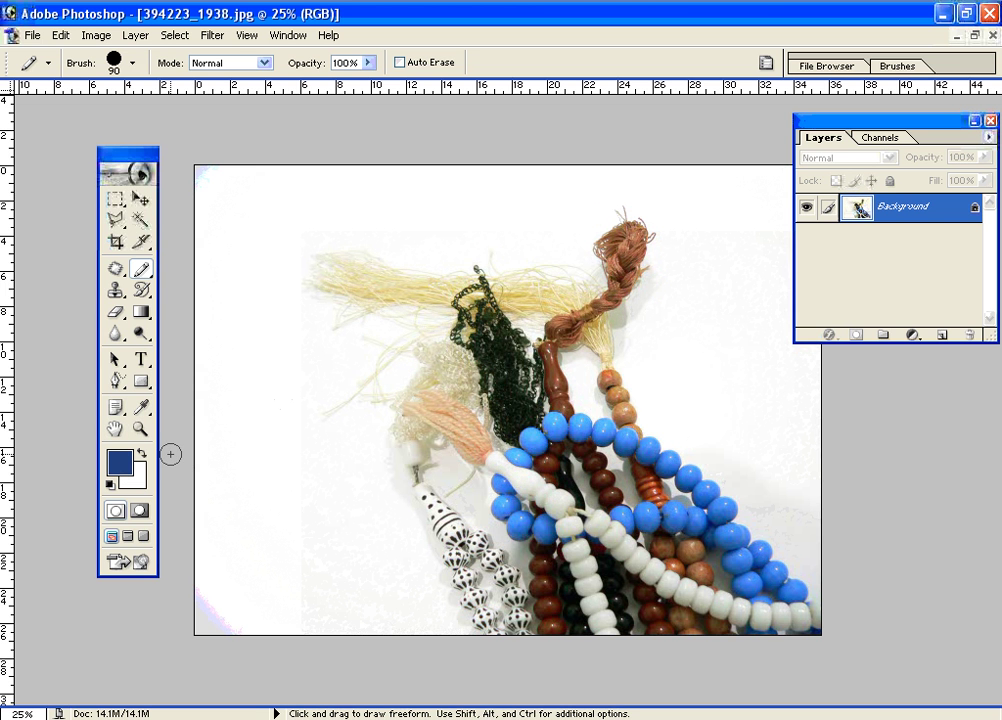
Choose the 112 px single-blade grass brush tip for the Pencil tool
click(133, 64)
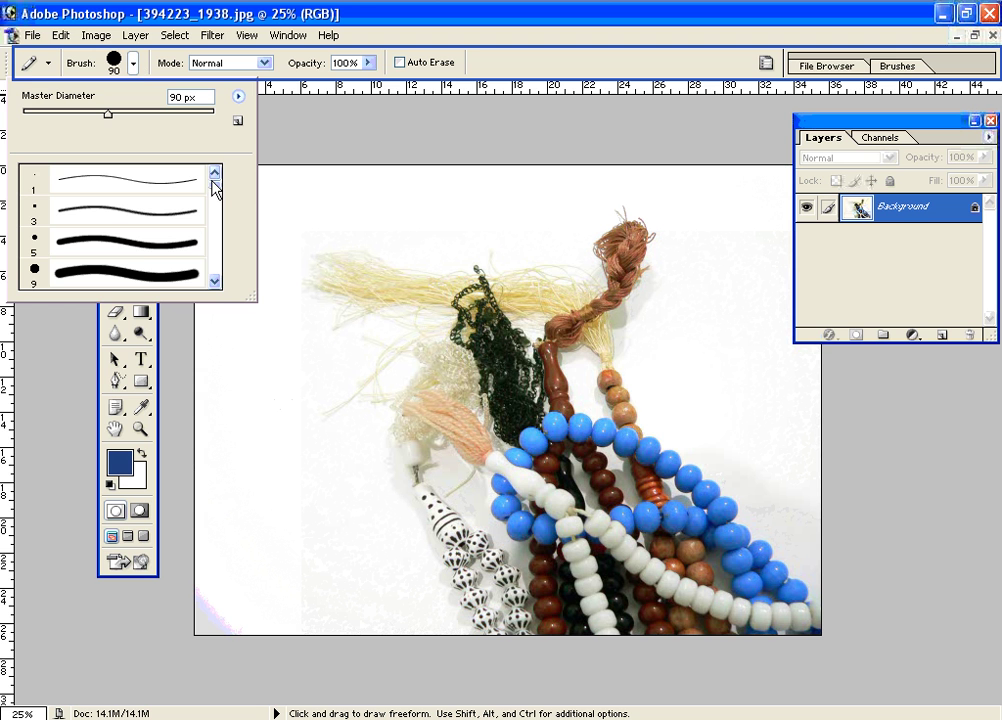
click(220, 217)
mouse_move(220, 217)
mouse_down()
mouse_move(220, 258)
mouse_move(215, 246)
mouse_up()
click(179, 244)
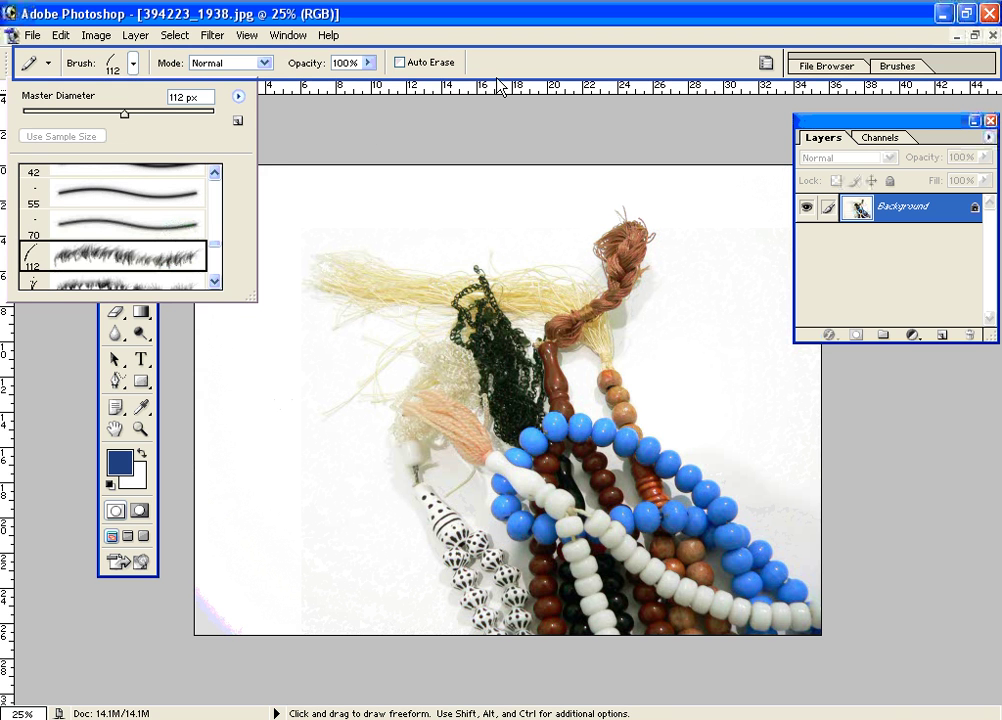
key(Return)
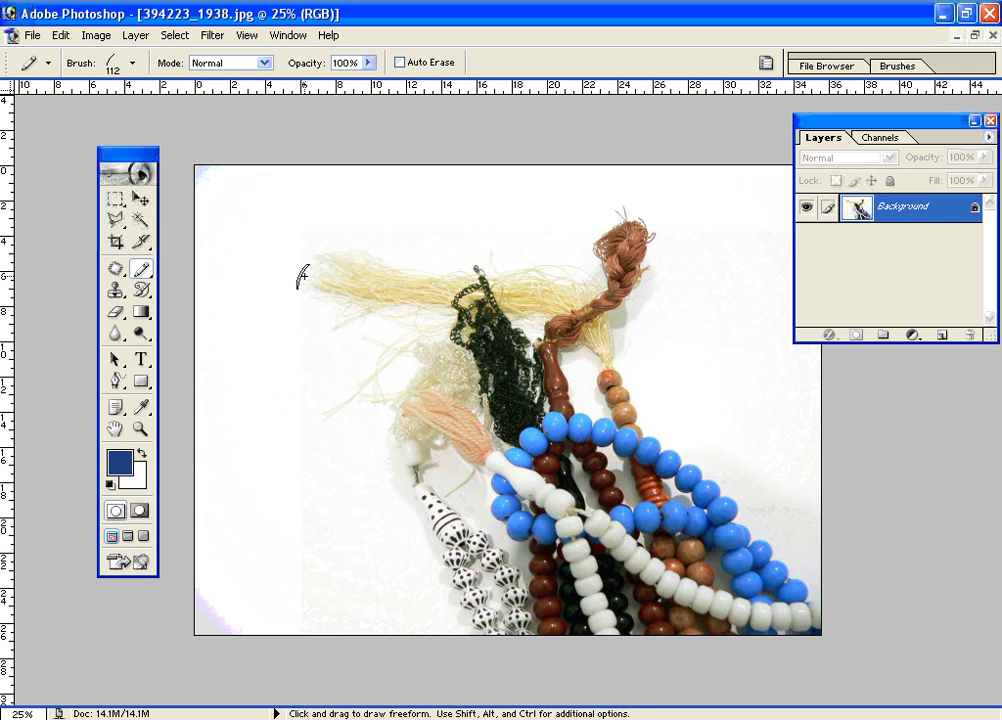
Try short Pencil strokes with the grass tip over the end of the yellow tassel, and undo them
mouse_move(297, 272)
mouse_down()
mouse_move(275, 265)
mouse_move(365, 270)
mouse_up()
key(ctrl+z)
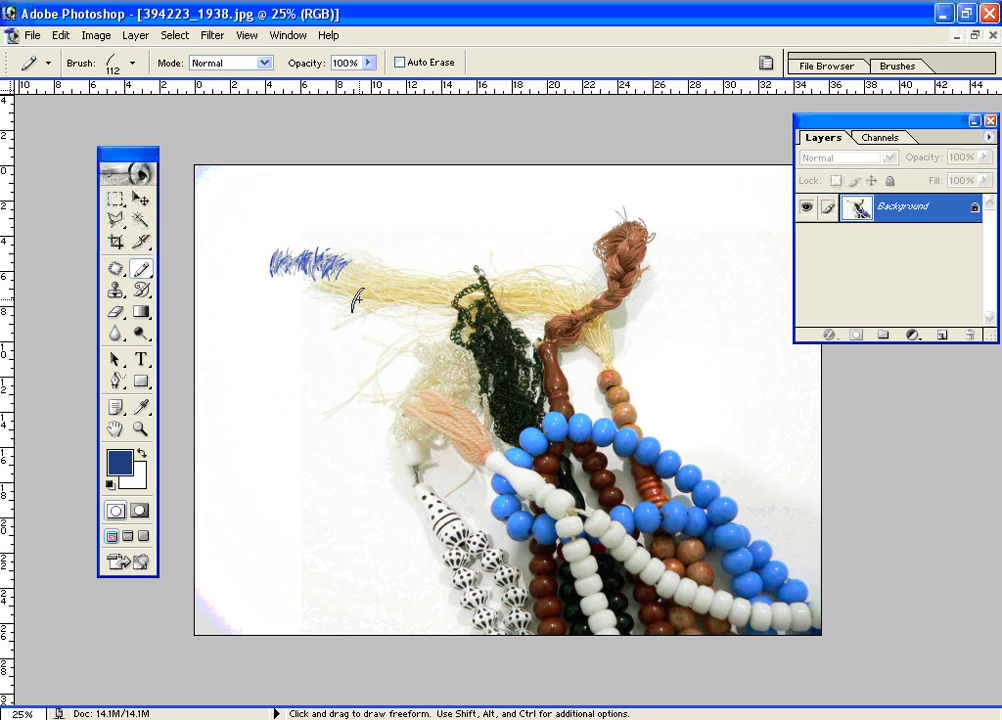
key(ctrl+z)
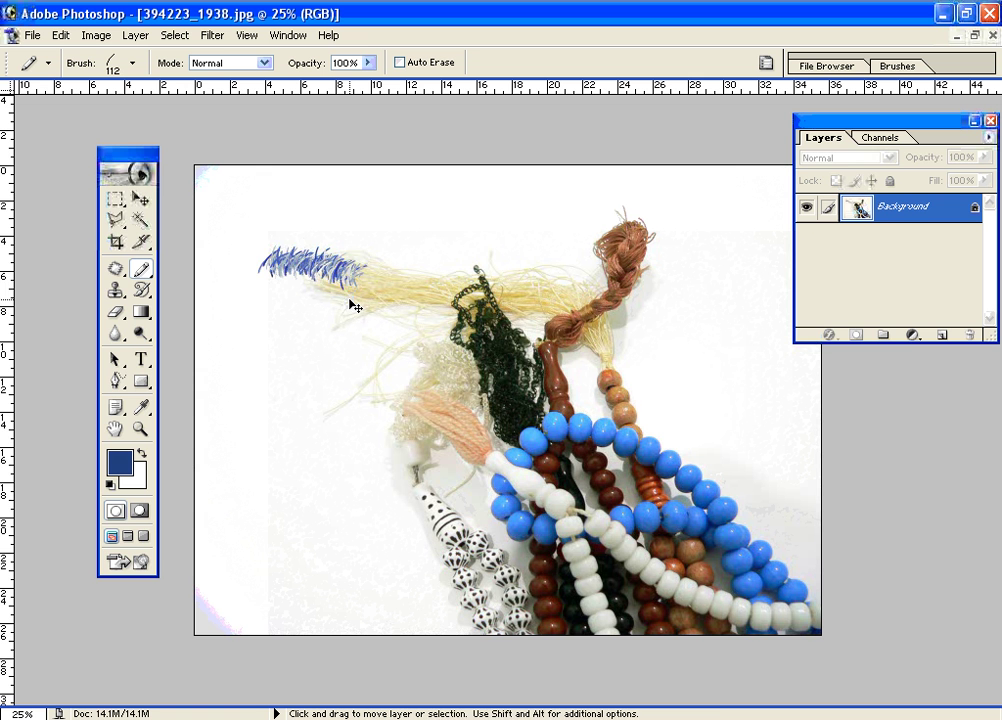
key(ctrl+alt+z)
key(ctrl+alt+z)
key(ctrl+alt+z)
key(ctrl+alt+z)
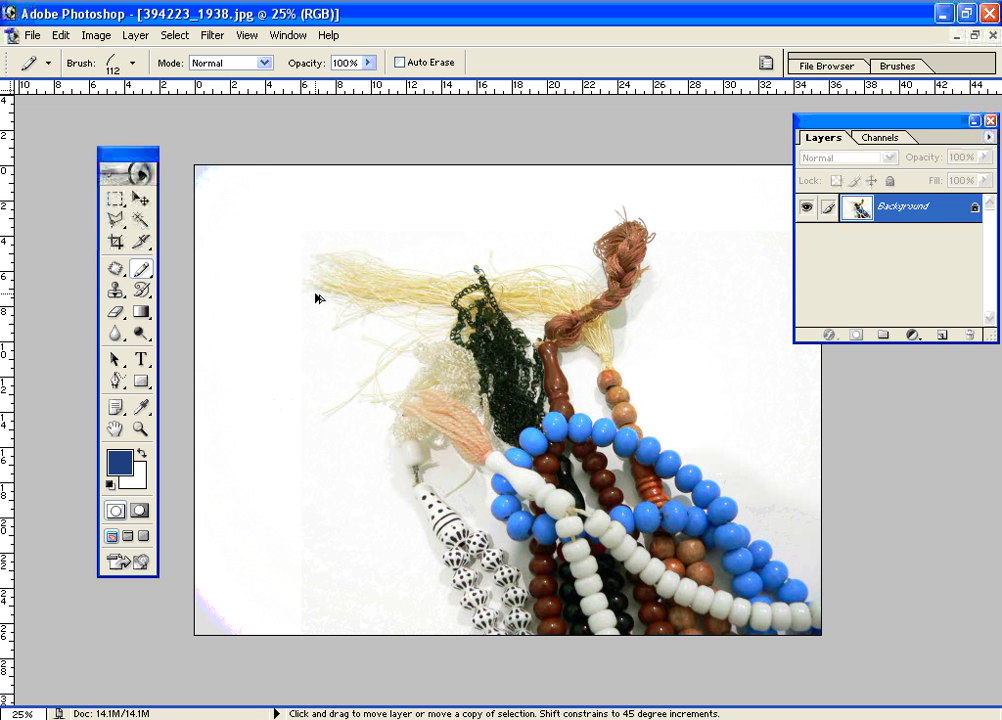
Enlarge the Pencil's grass tip to 400 px and draw a horizontal band of blades on the white area beside the black-and-white beads
key(bracketright)
key(bracketright)
key(bracketright)
key(bracketright)
key(bracketright)
key(bracketright)
key(bracketright)
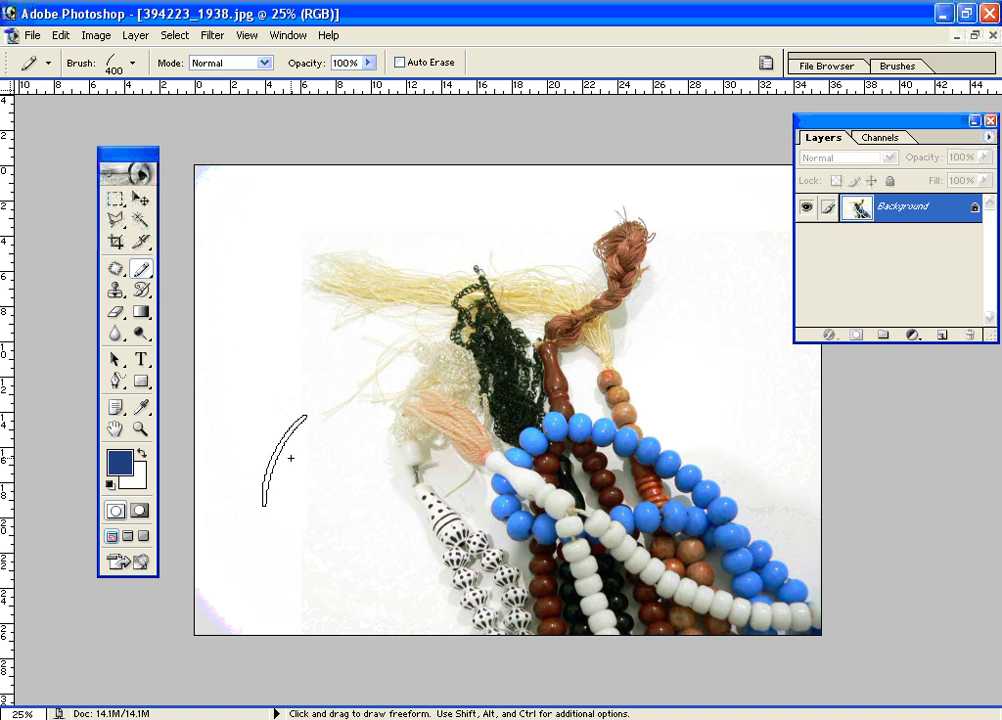
drag(280, 467, 385, 479)
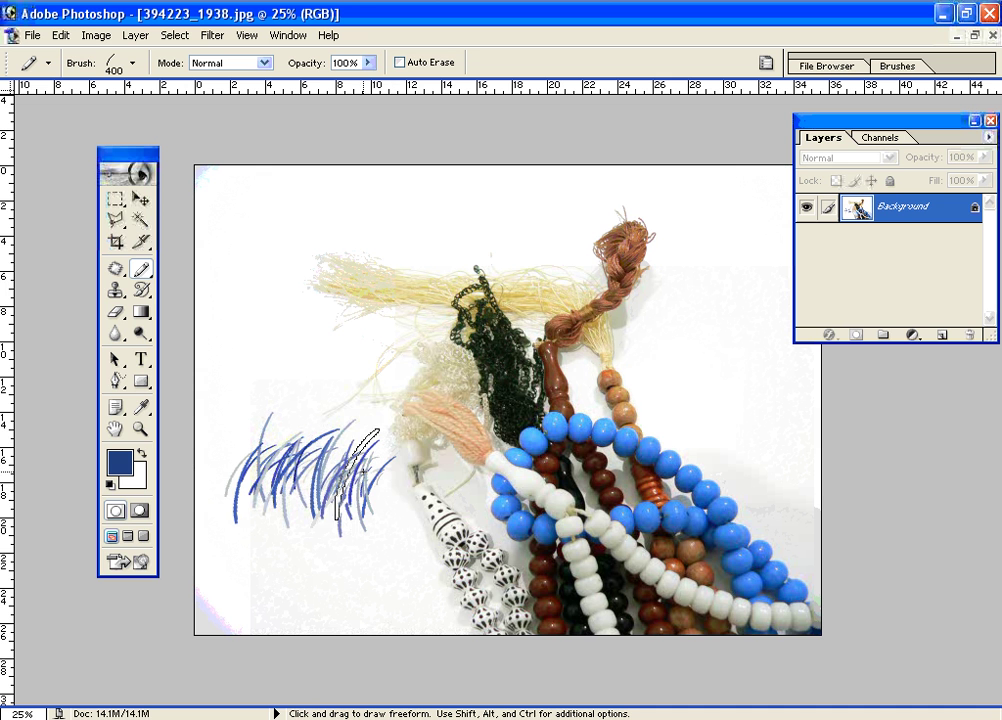
Switch to the Brush tool and choose the 112 px single-blade grass tip for it
click(141, 267)
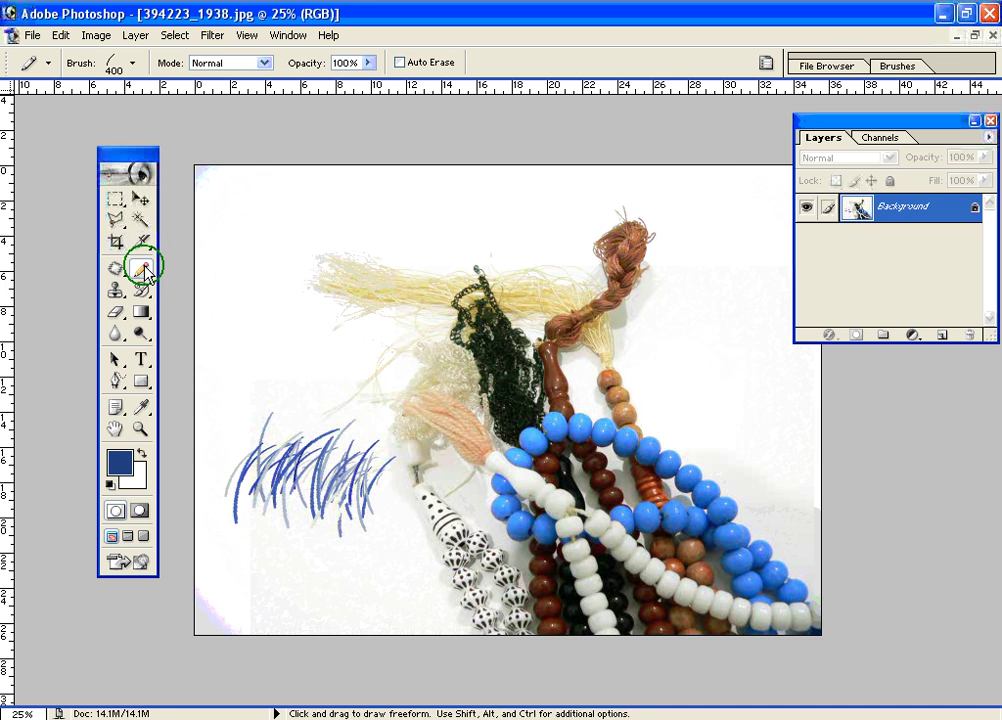
click(205, 266)
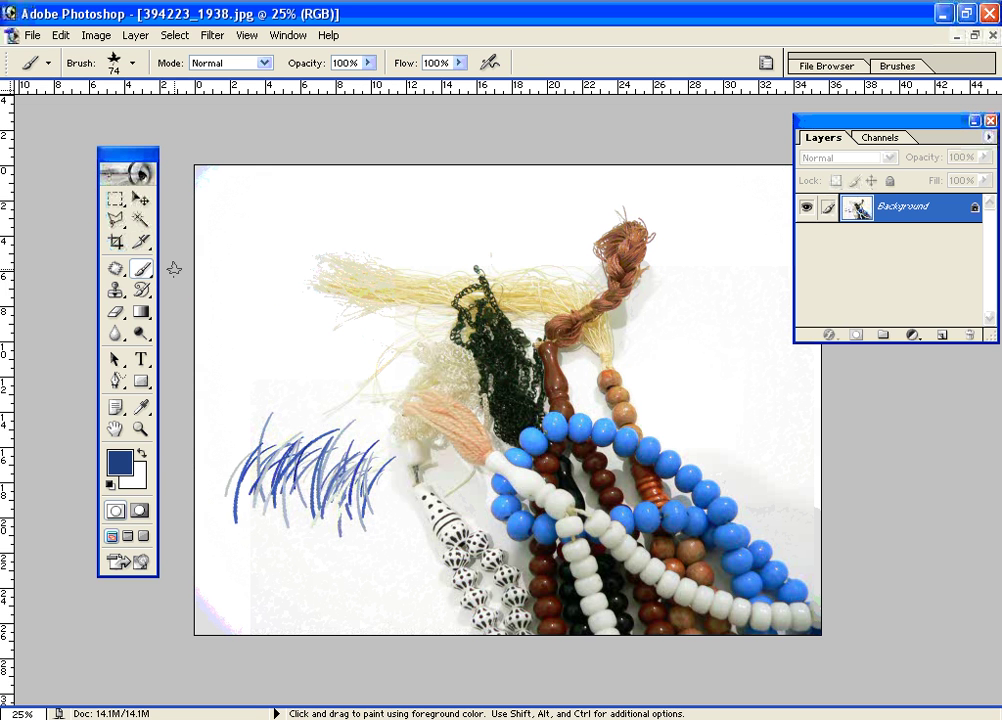
click(108, 62)
click(160, 258)
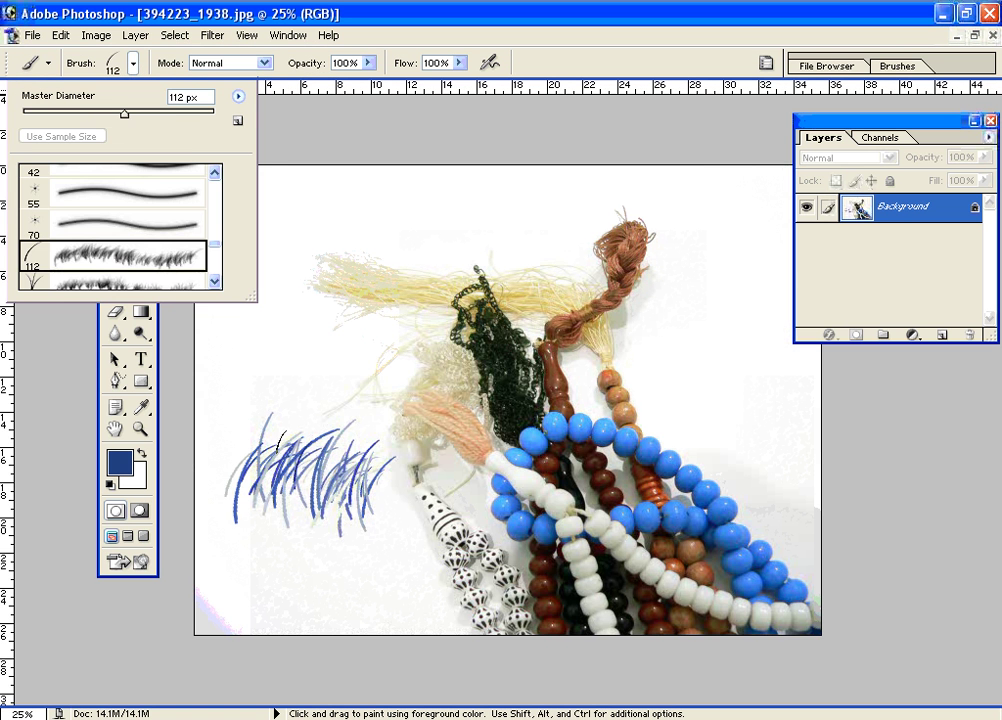
click(108, 62)
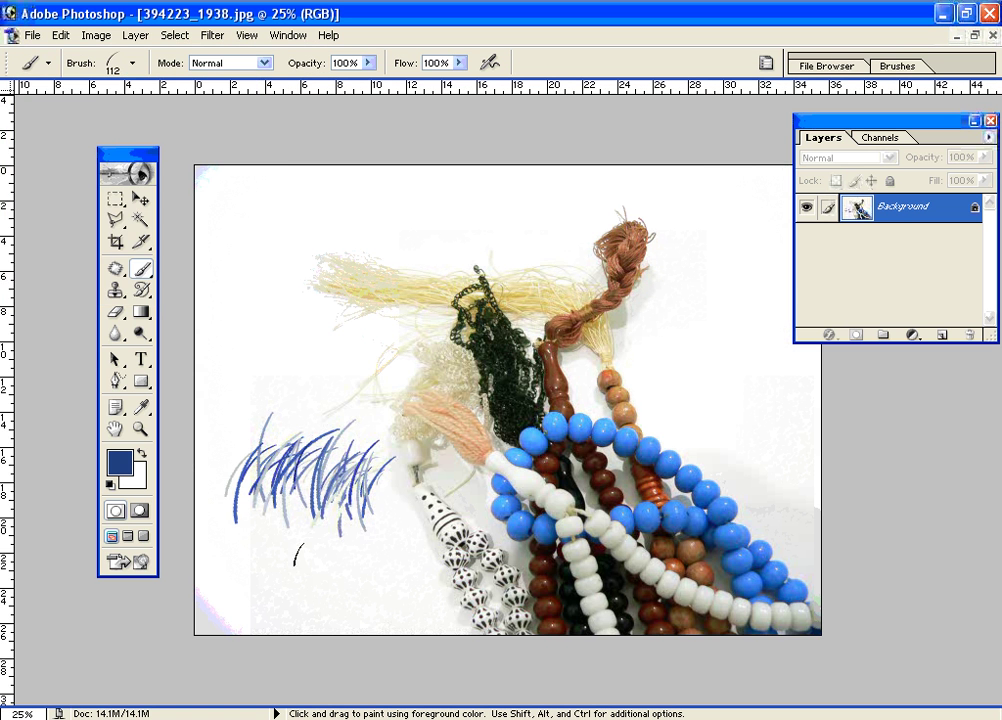
Enlarge the Brush's grass tip to 300 px, paint a second band of blades below the Pencil band, and undo the grass strokes
key(bracketright)
key(bracketright)
key(bracketright)
key(bracketright)
key(bracketright)
key(bracketright)
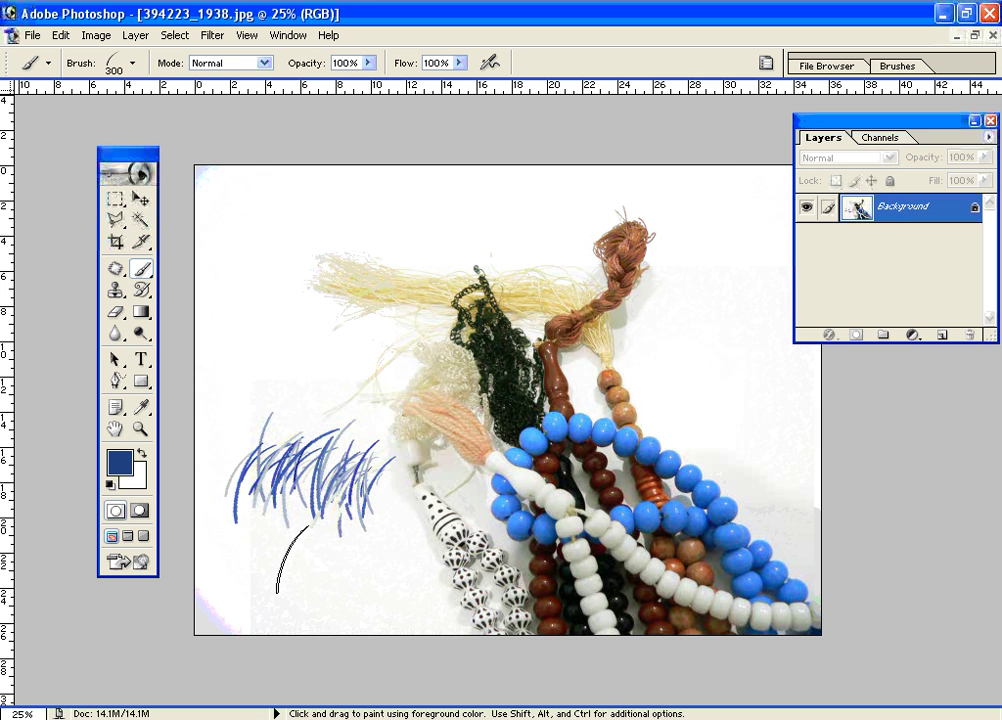
drag(272, 555, 371, 555)
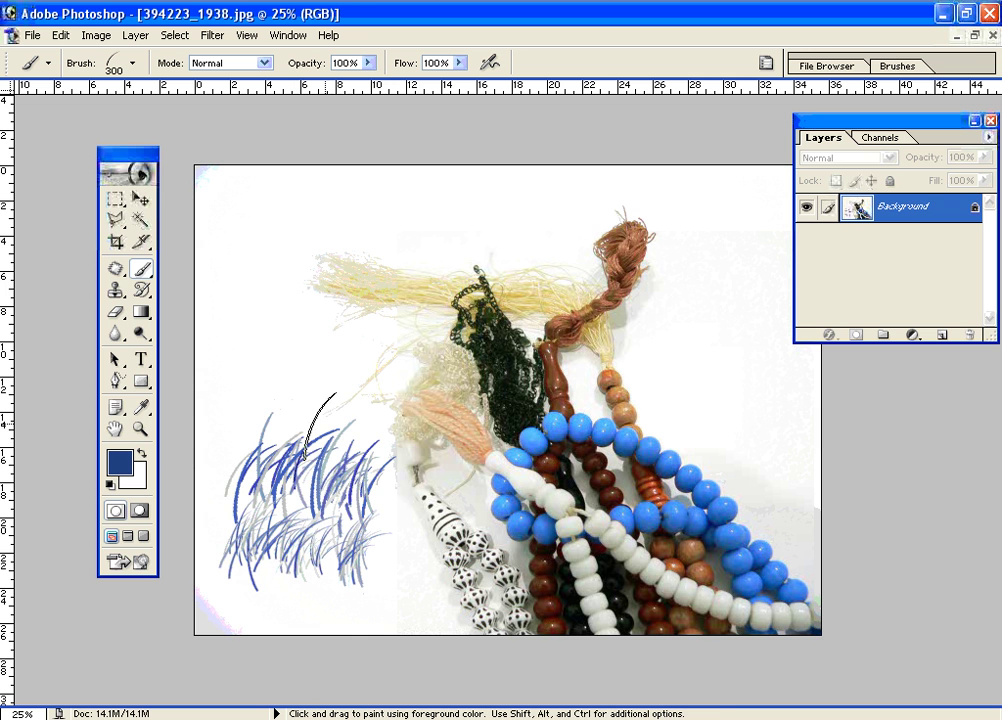
key(ctrl)
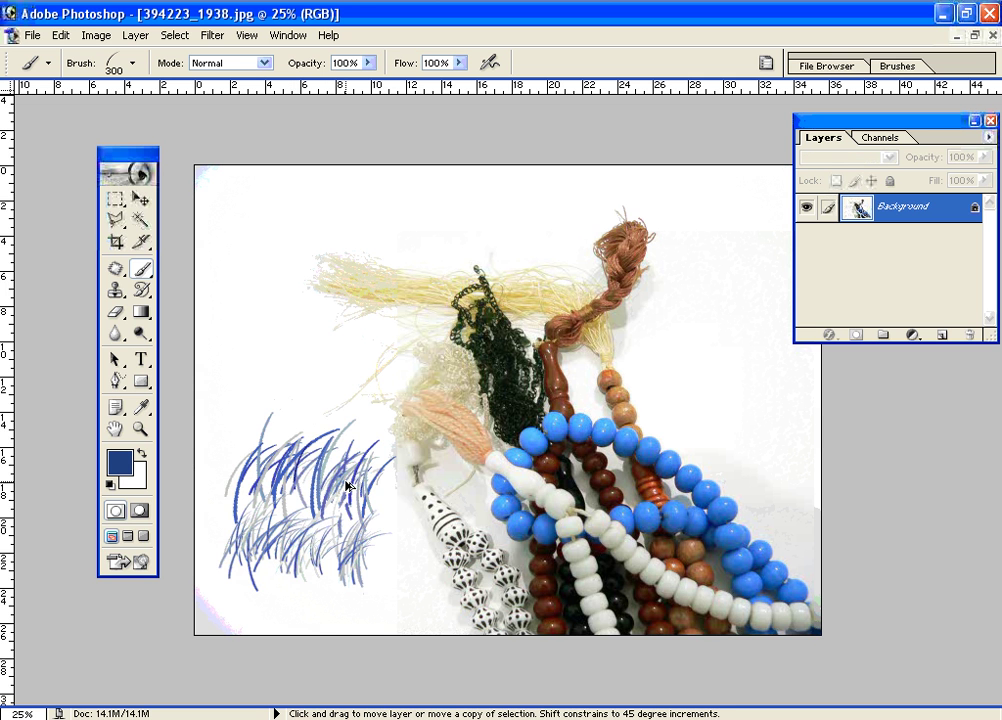
key(ctrl+z)
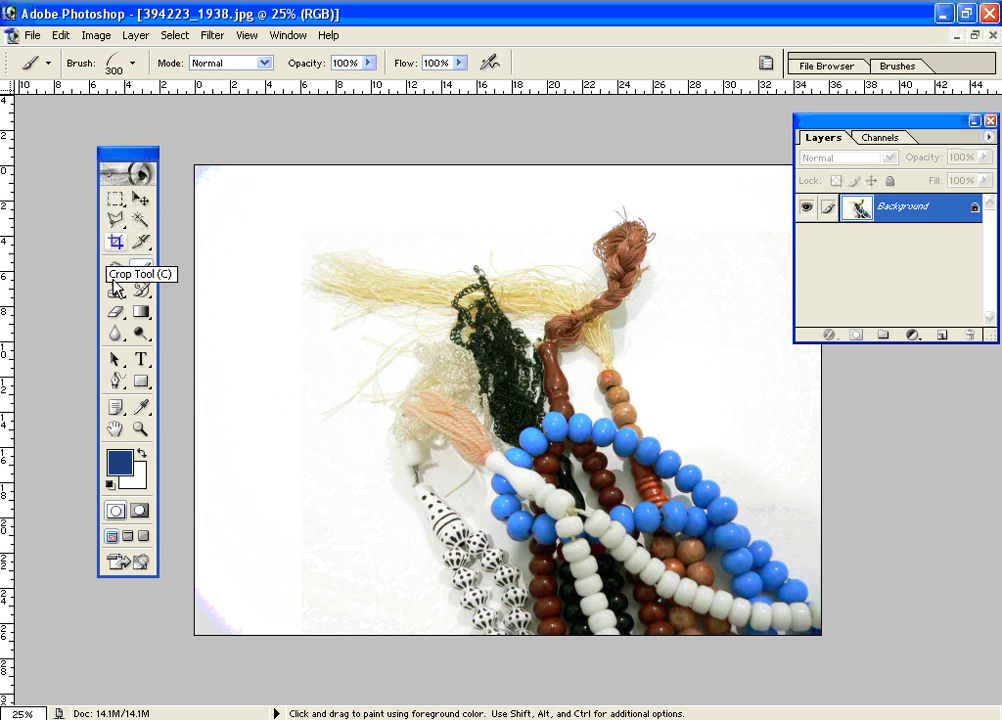
Select the Paint Bucket tool in place of Gradient, and the History Brush tool in place of the Art History Brush
click(143, 316)
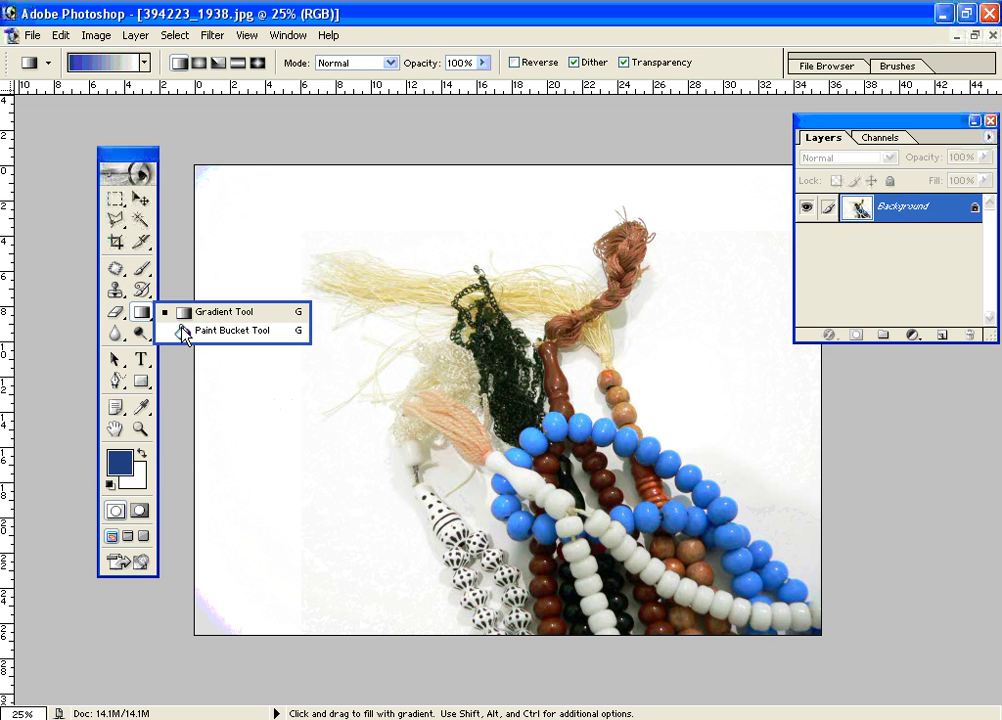
click(183, 333)
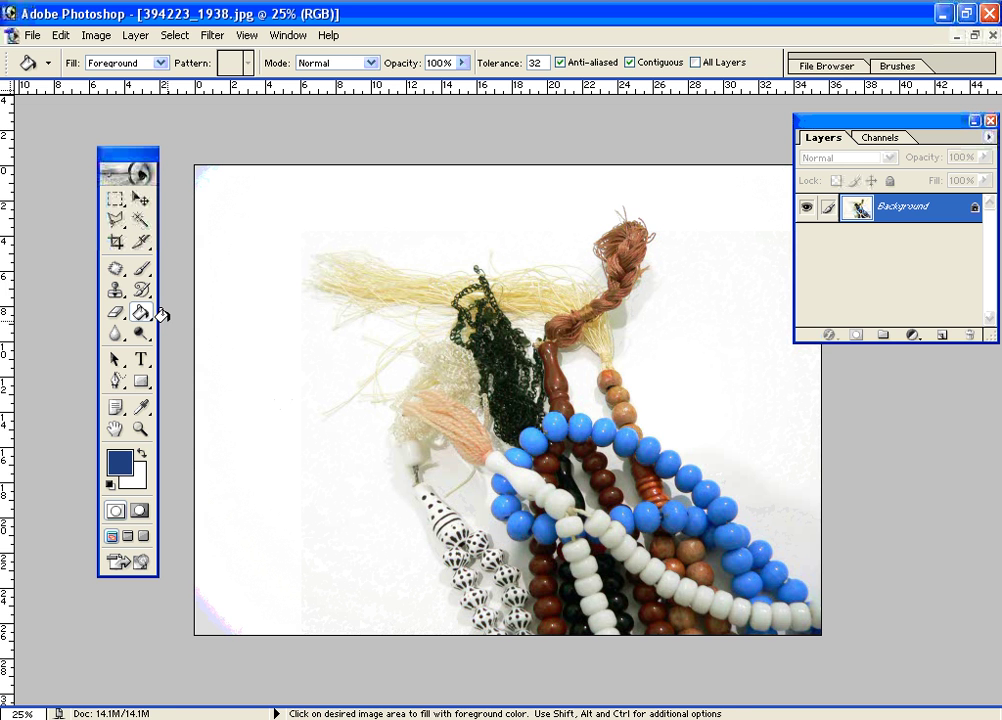
click(145, 292)
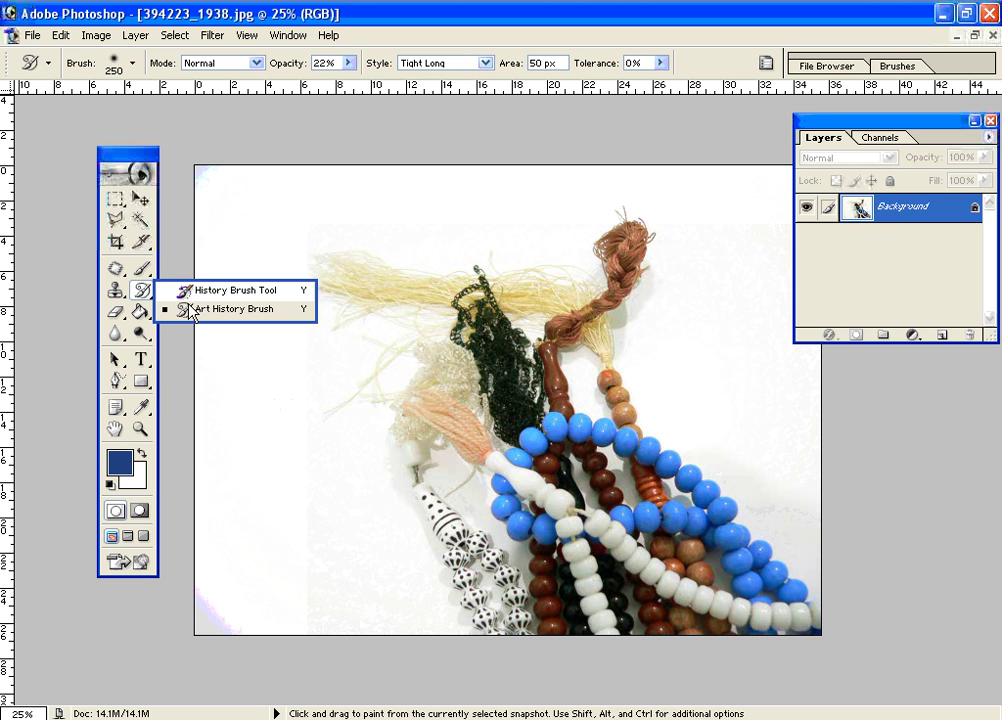
click(238, 295)
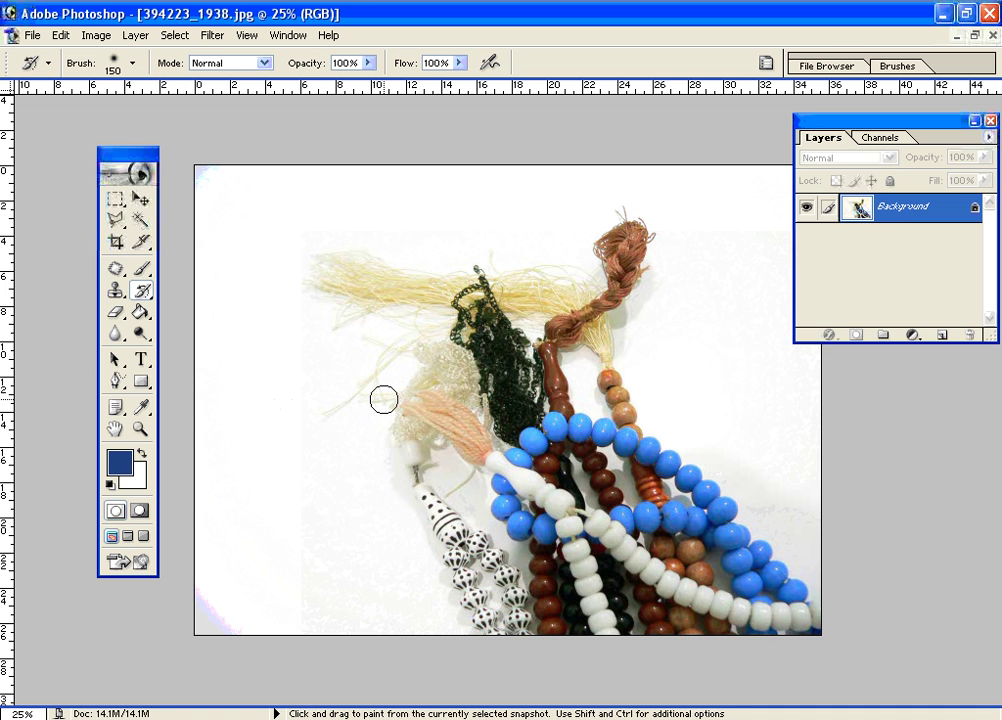
Switch to the Healing Brush tool, set its source to Sampled and reduce its brush size to 200 px
click(114, 270)
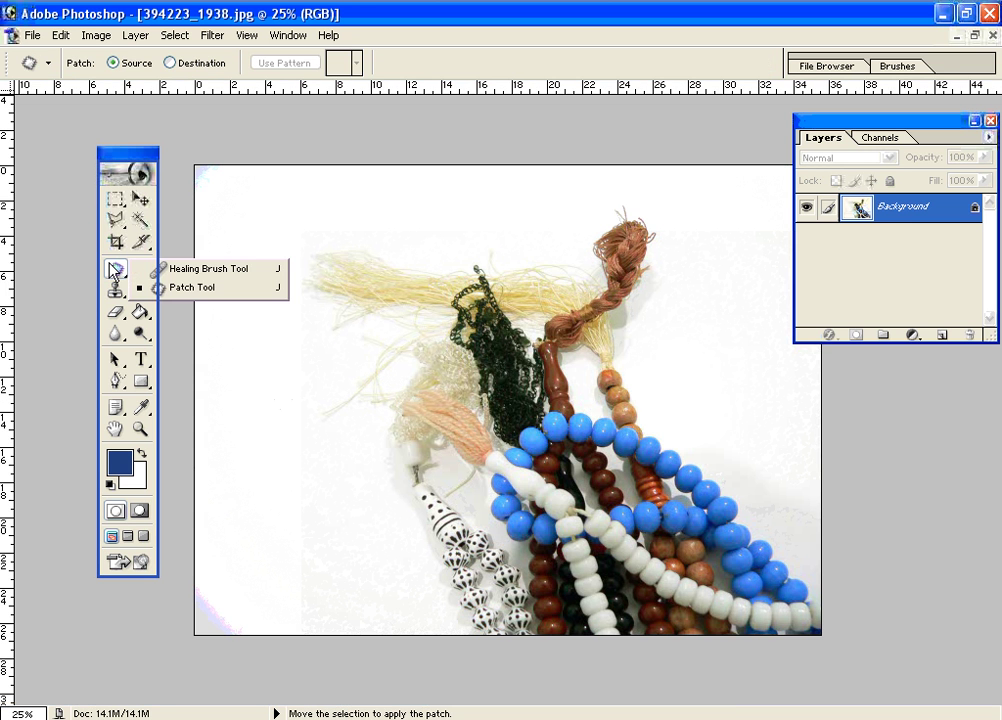
click(206, 269)
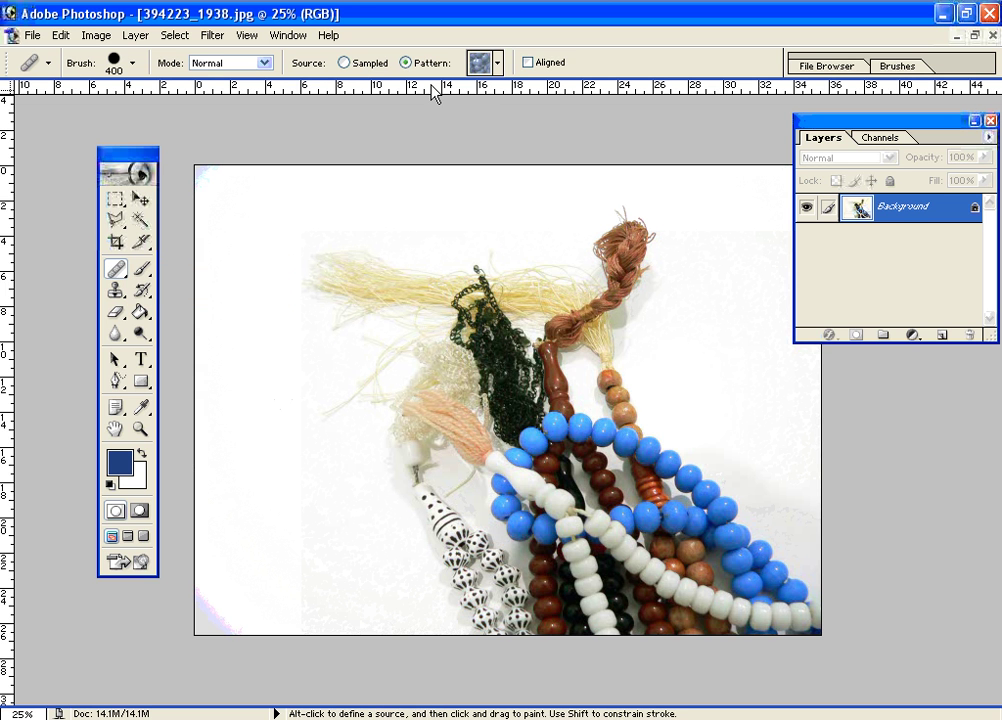
click(344, 63)
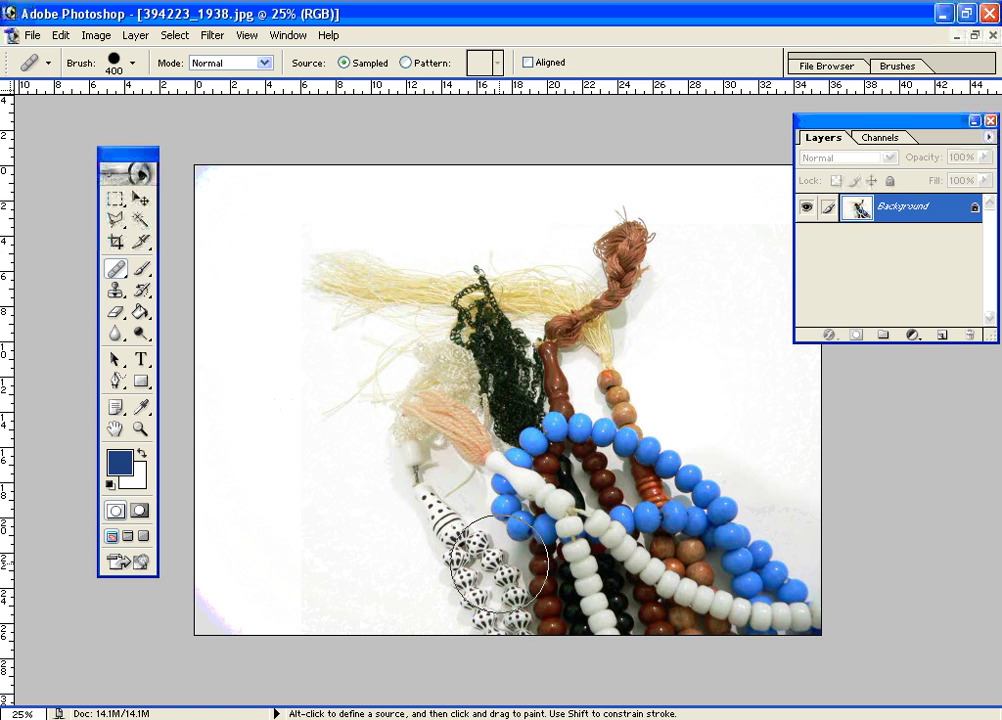
key(bracketleft)
key(bracketleft)
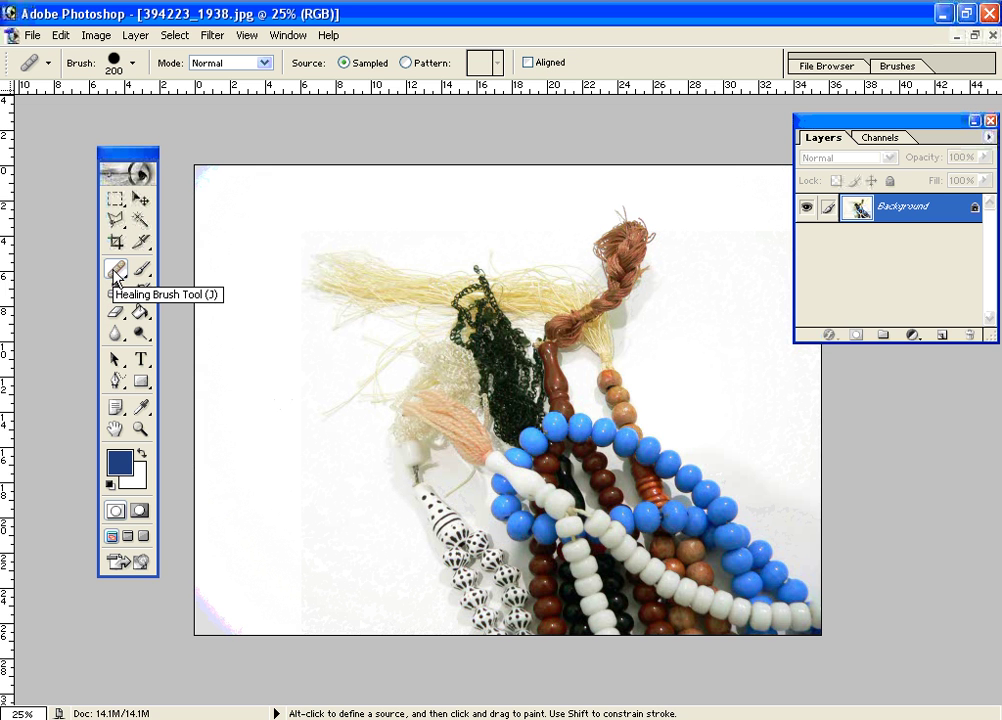
mouse_move(115, 278)
mouse_down()
mouse_move(203, 278)
mouse_move(192, 271)
mouse_up()
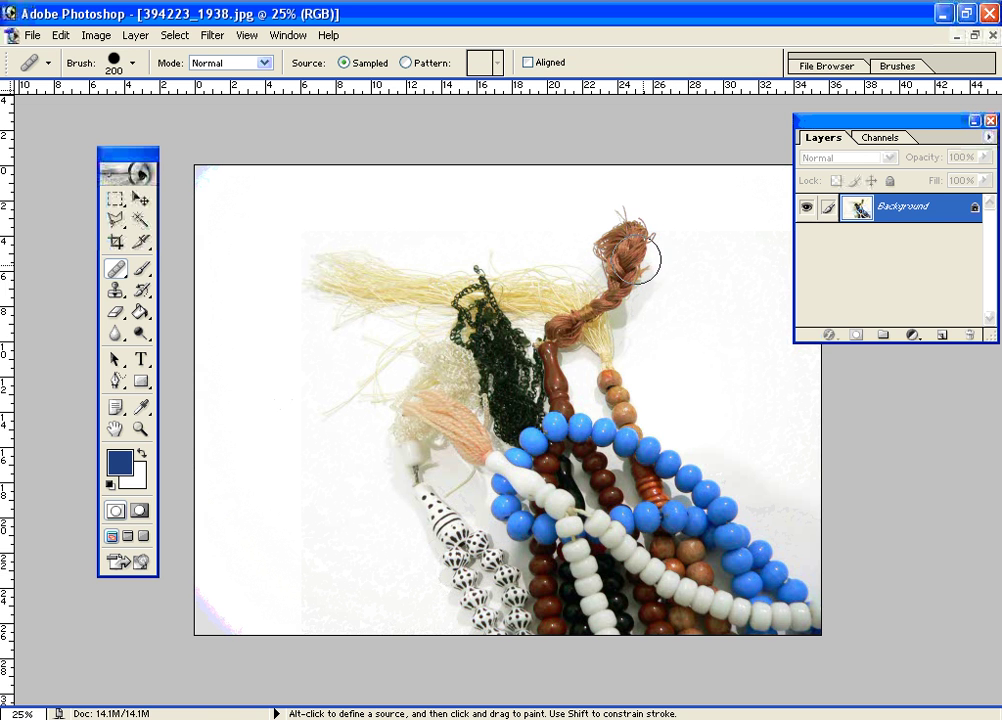
Sample the blue beads as the healing source, paint a copy onto the white area below the yellow tassel's end, and undo it
drag(670, 267, 678, 290)
key(alt)
alt+click(716, 456)
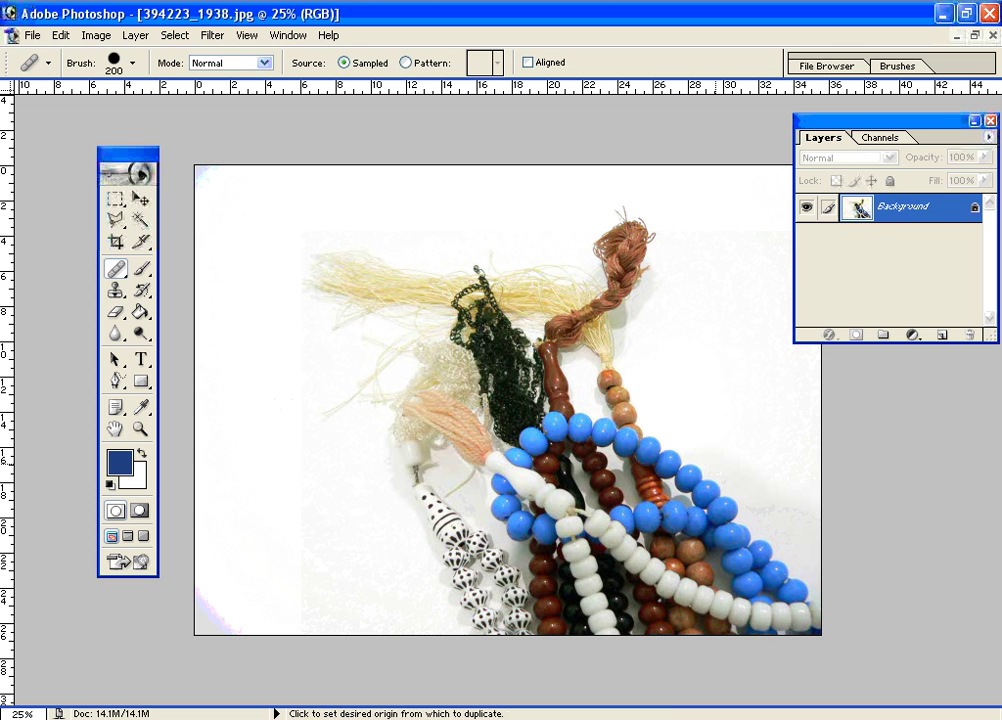
alt+click(708, 499)
click(716, 435)
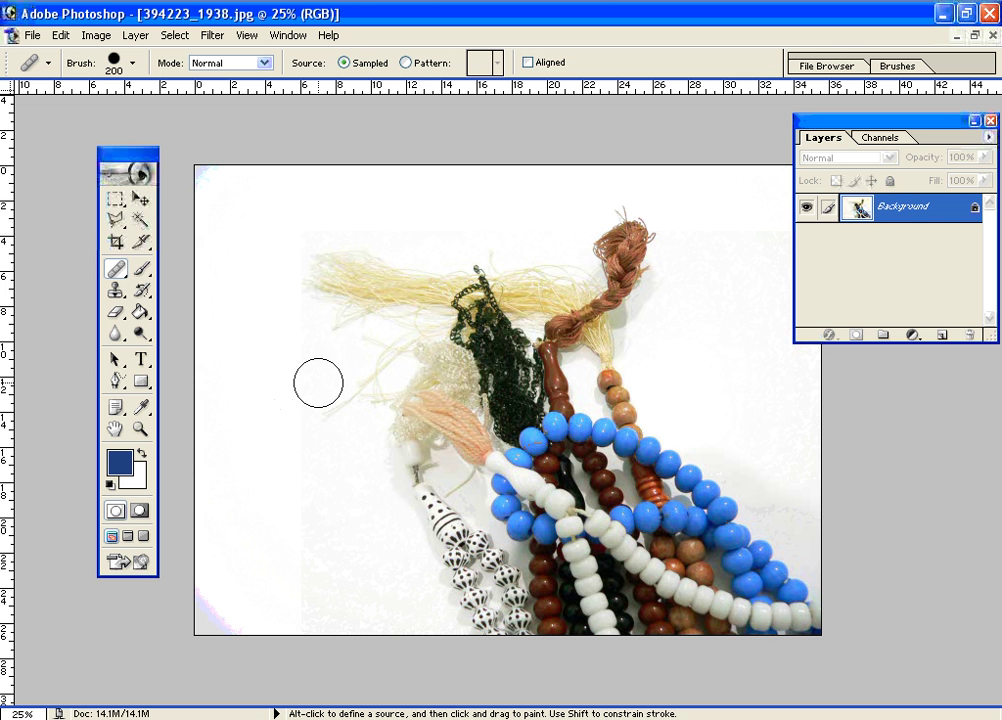
mouse_move(273, 347)
mouse_down()
mouse_move(322, 373)
mouse_move(325, 400)
mouse_move(284, 406)
mouse_move(257, 359)
mouse_move(276, 330)
mouse_move(291, 385)
mouse_move(315, 393)
mouse_move(327, 383)
mouse_move(277, 331)
mouse_move(242, 374)
mouse_move(261, 401)
mouse_move(325, 418)
mouse_move(330, 385)
mouse_move(265, 345)
mouse_up()
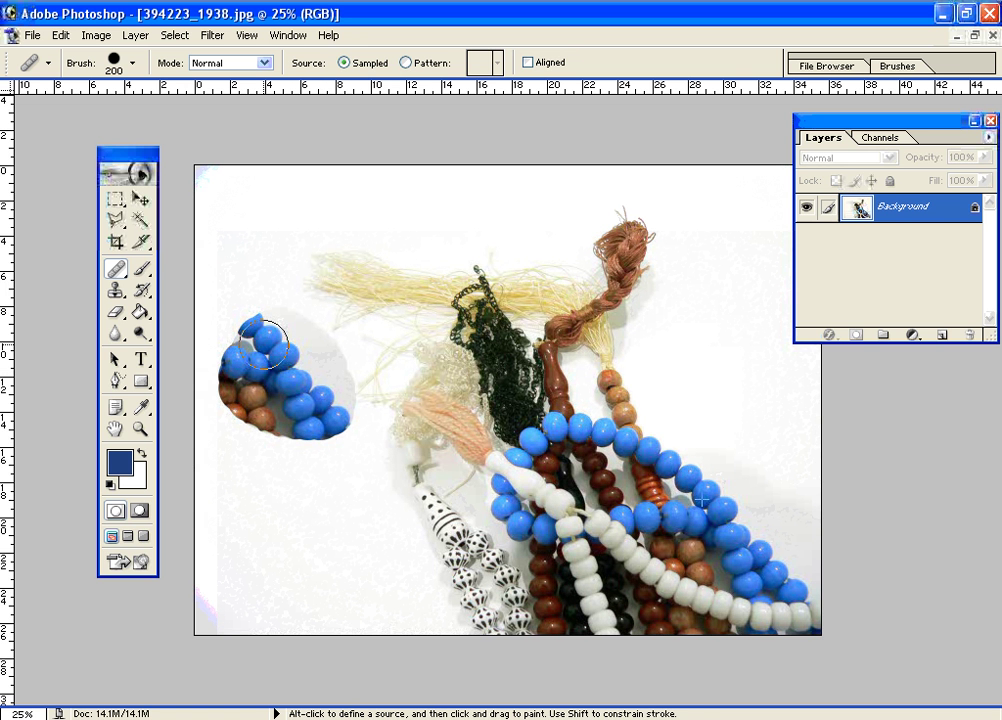
drag(265, 345, 260, 345)
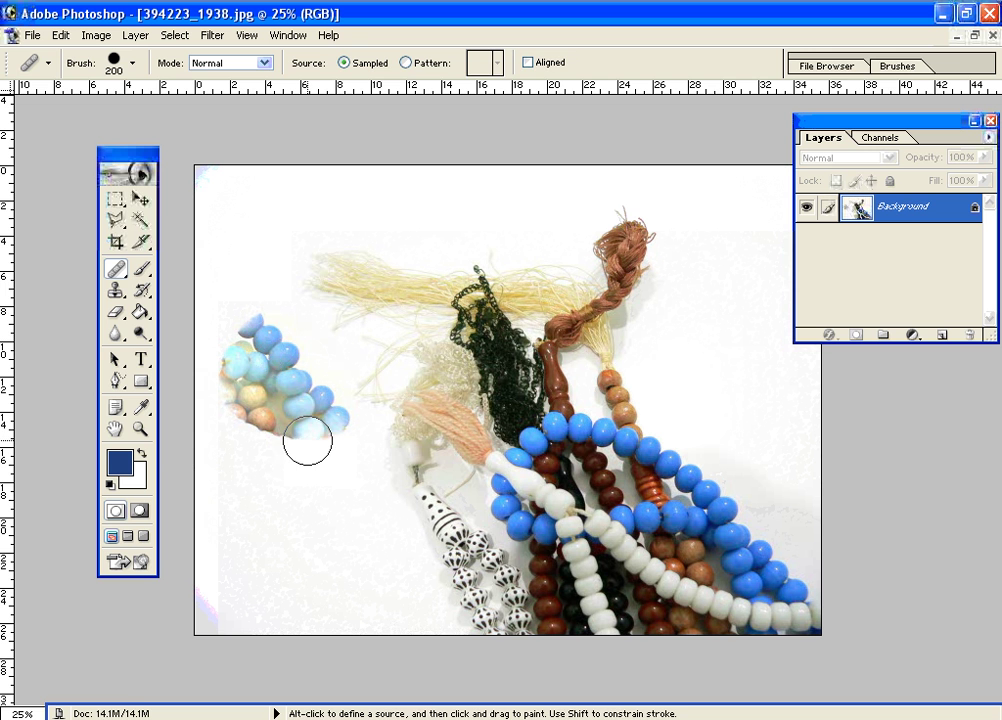
drag(336, 376, 336, 442)
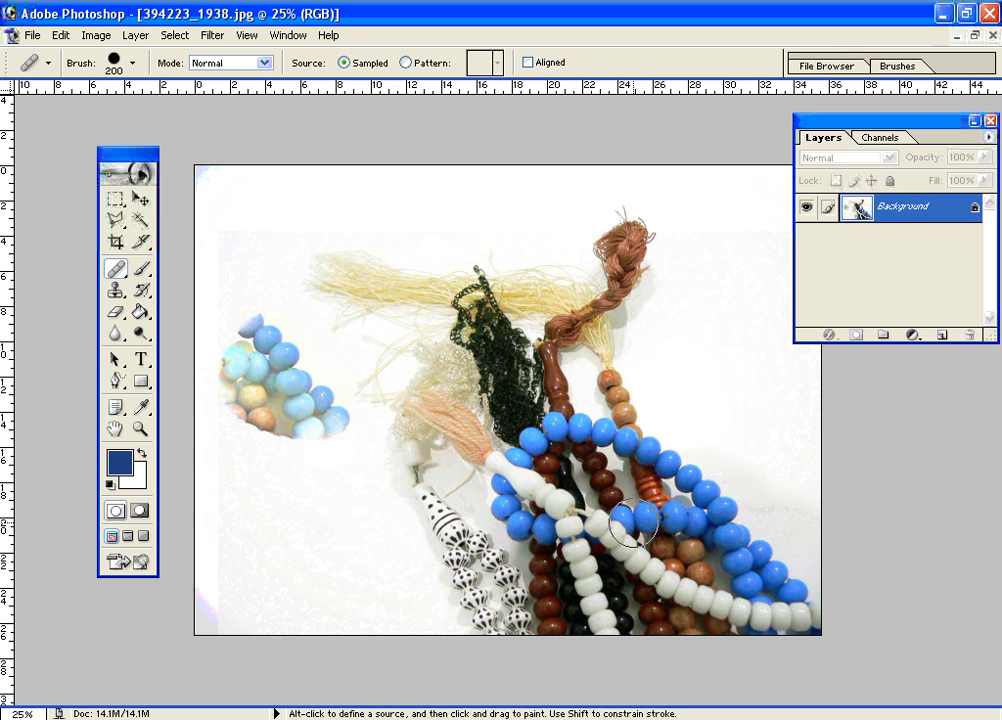
key(ctrl)
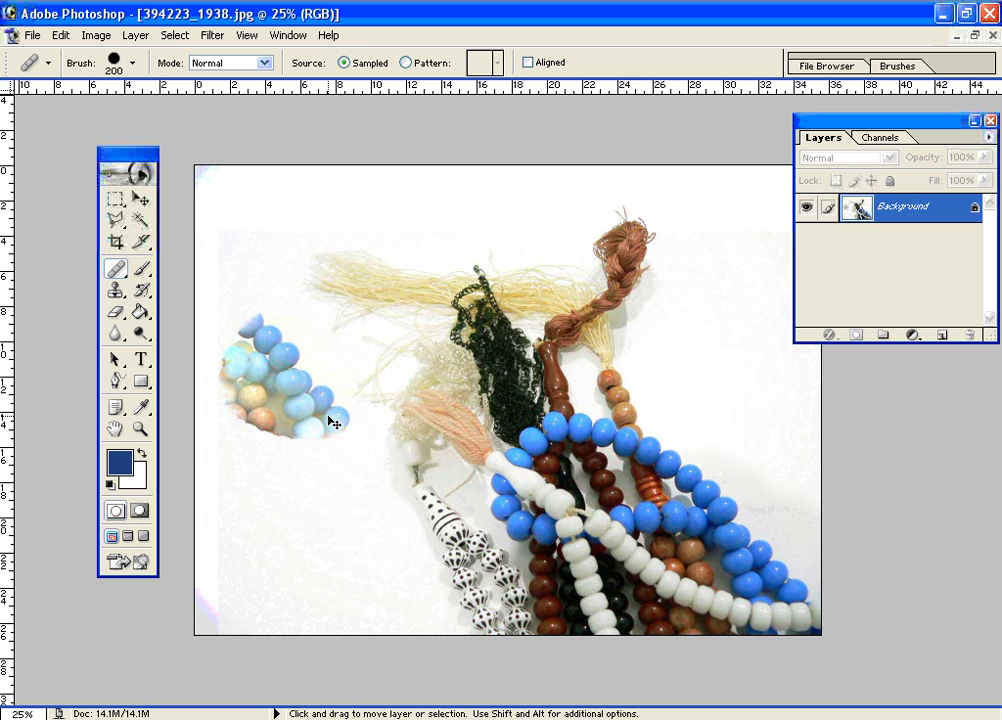
key(ctrl+z)
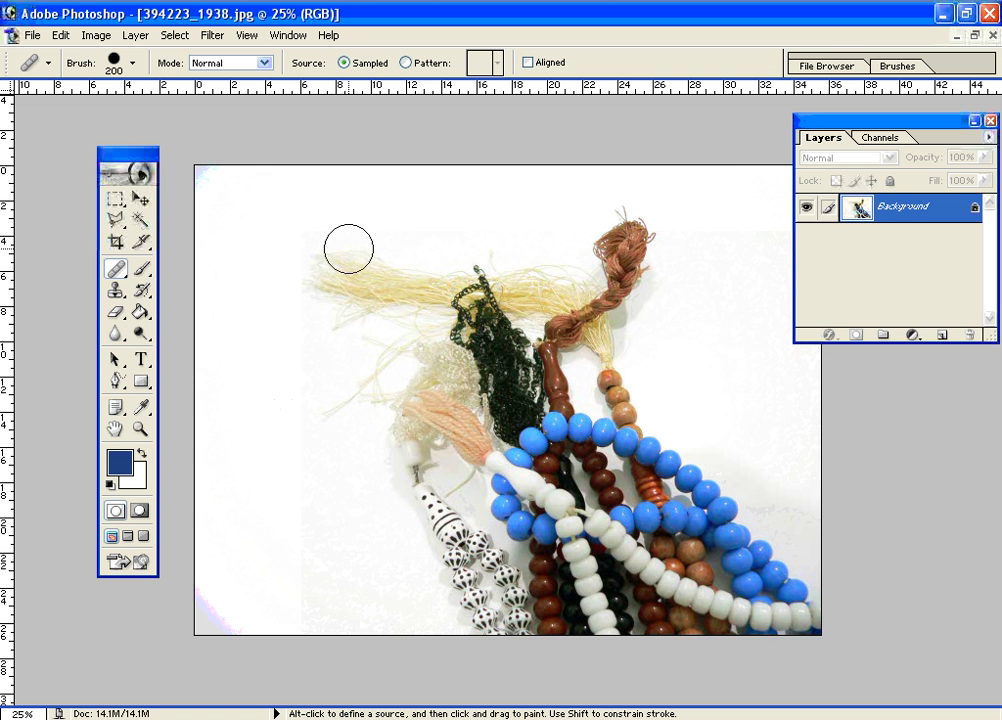
Sample the yellow tassel as the healing source, paint it over the blue beads, and undo the strokes
key(alt)
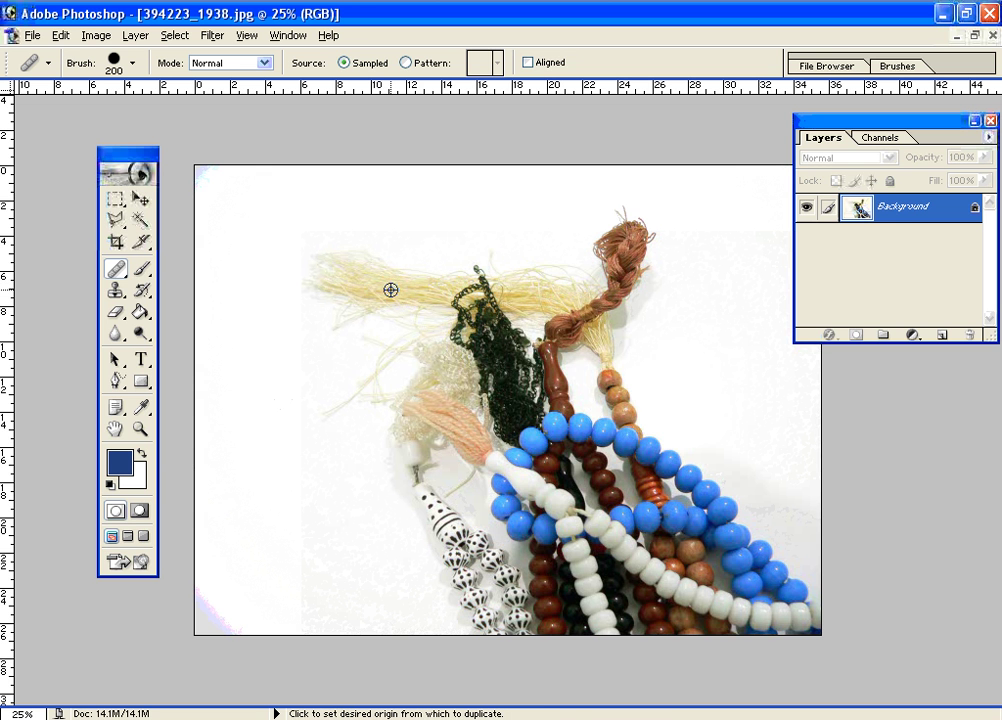
alt+click(390, 290)
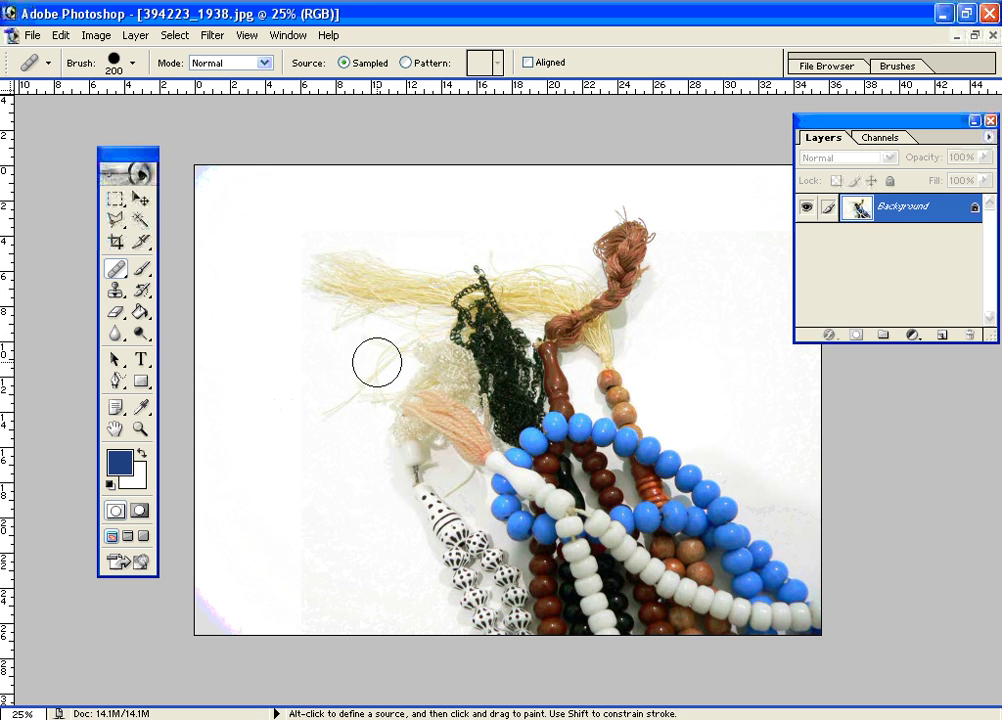
mouse_move(777, 541)
mouse_down()
mouse_move(692, 493)
mouse_move(745, 545)
mouse_up()
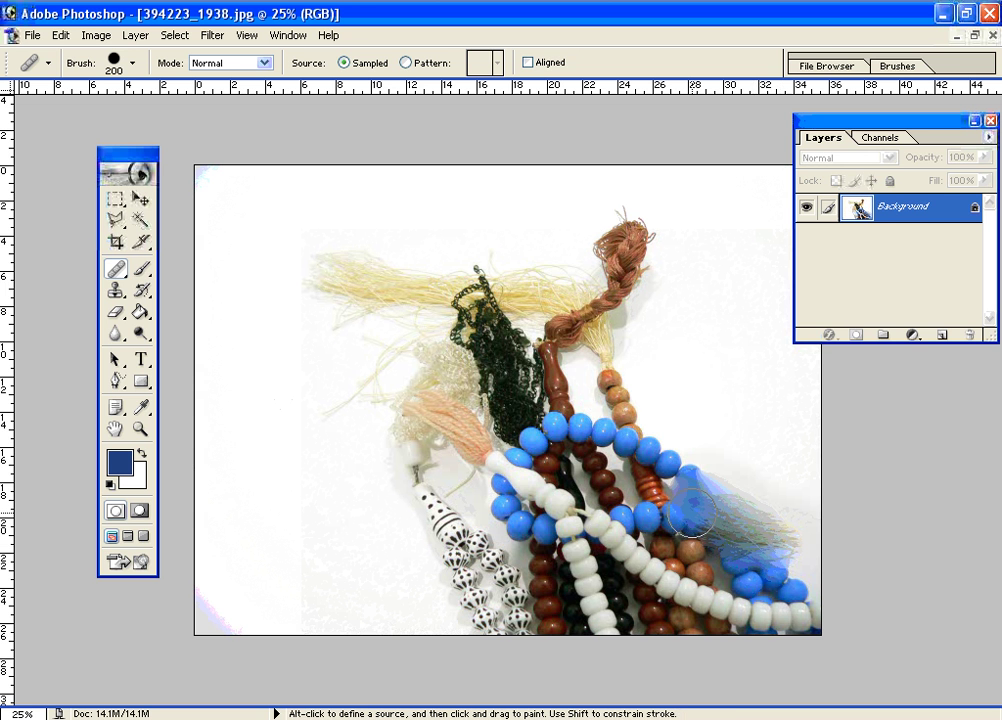
mouse_move(645, 470)
mouse_down()
mouse_move(772, 544)
mouse_move(743, 541)
mouse_move(680, 491)
mouse_move(798, 552)
mouse_move(716, 522)
mouse_up()
key(ctrl+z)
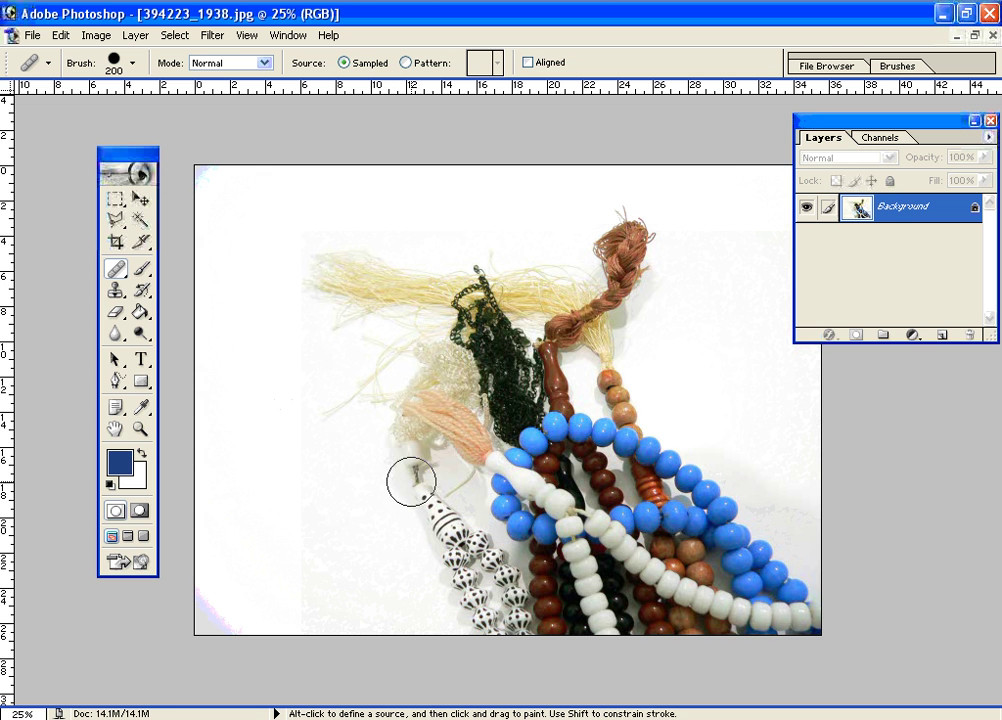
Switch to the Patch tool and outline the area where the white and black bead strands cross near the photo's lower edge
click(115, 269)
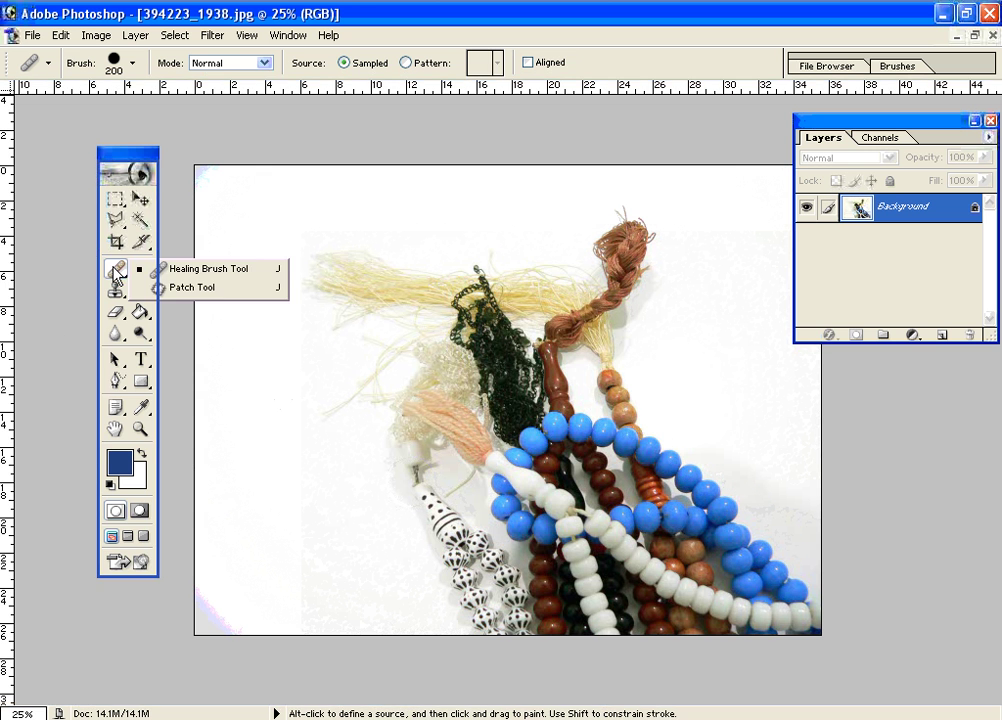
click(198, 288)
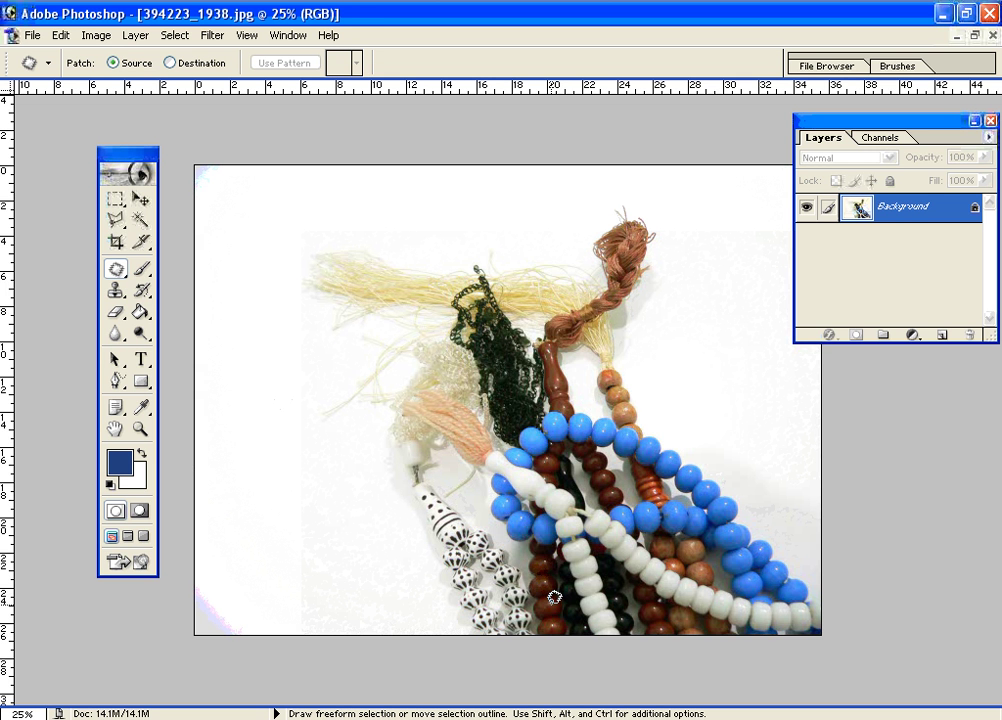
drag(554, 597, 545, 553)
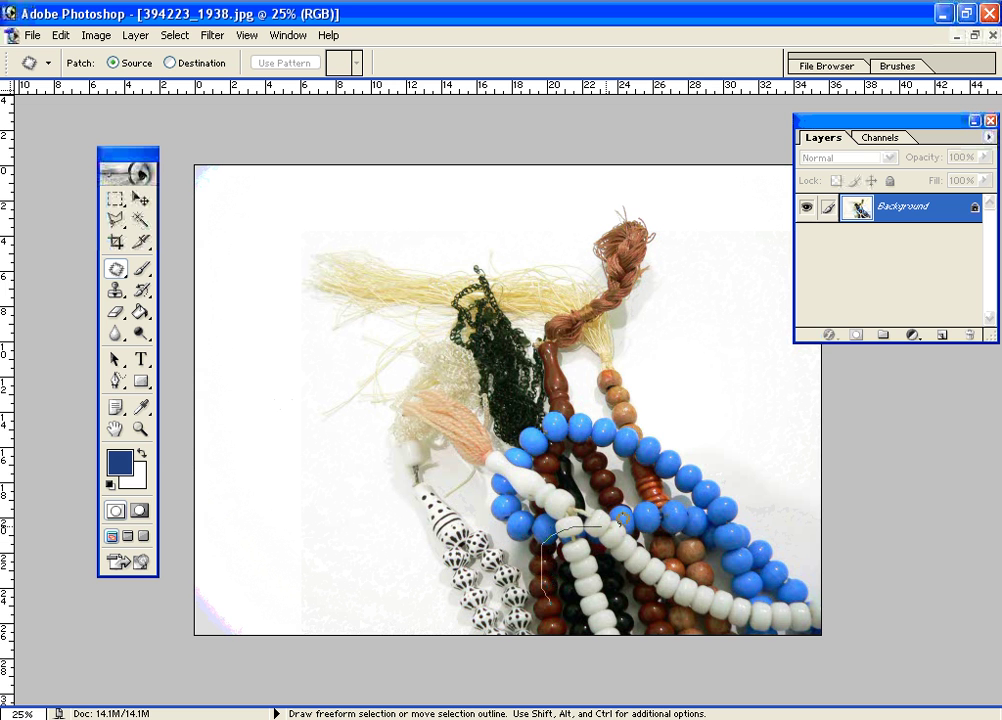
mouse_move(652, 539)
mouse_down()
mouse_move(662, 569)
mouse_move(644, 599)
mouse_move(619, 607)
mouse_move(547, 592)
mouse_up()
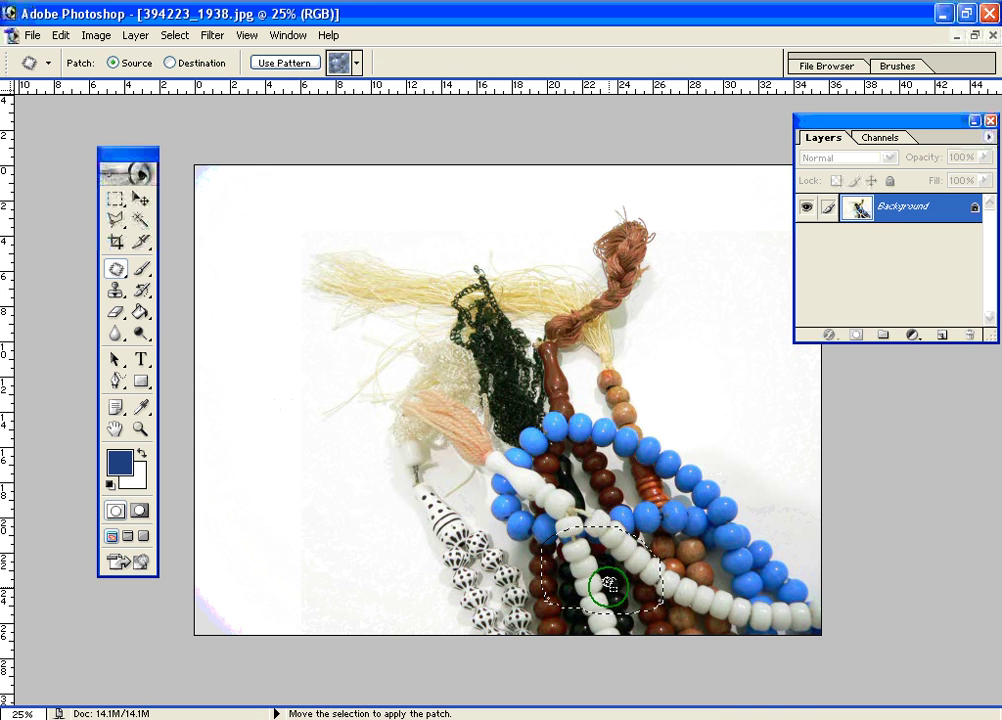
Try patching the outlined beads with the tassel area above, undo the patch and drop the selection
drag(610, 575, 537, 345)
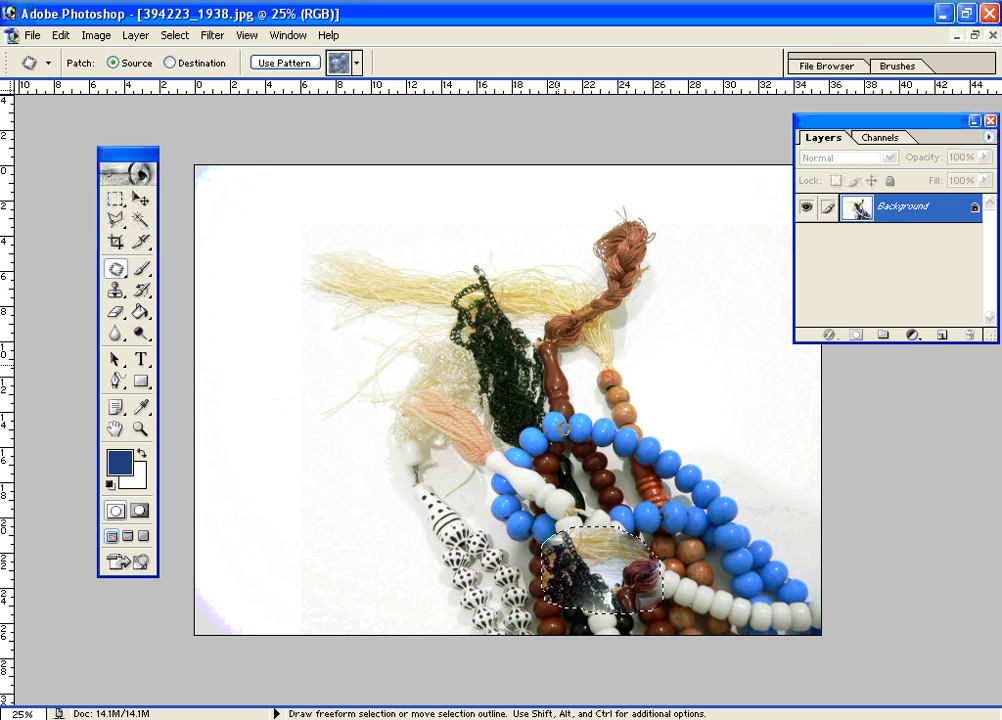
key(ctrl+z)
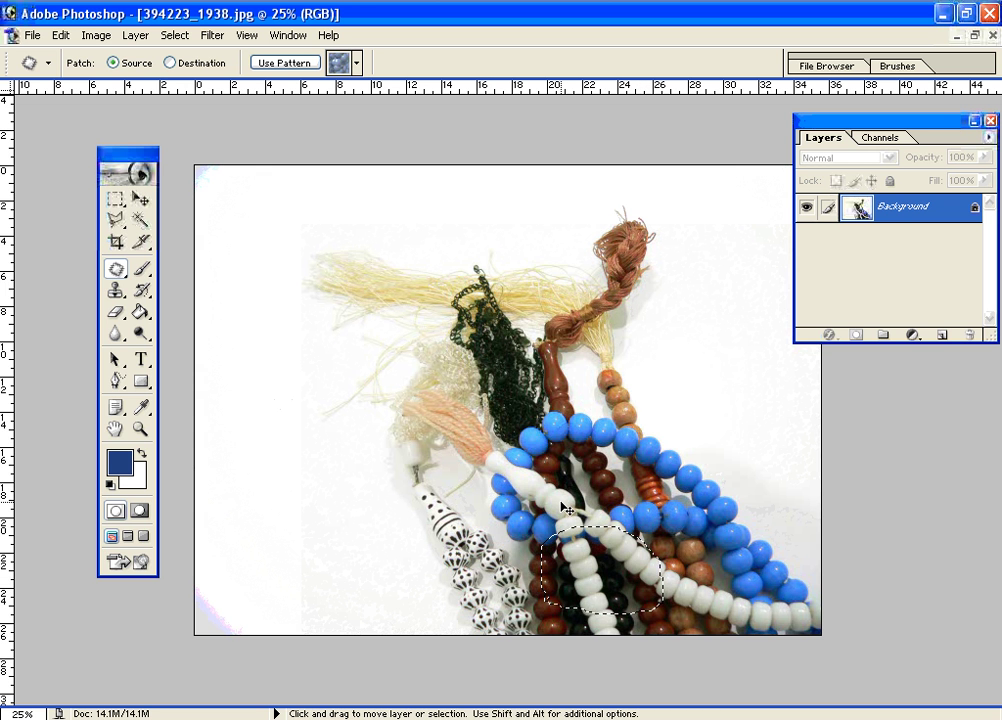
key(ctrl)
key(ctrl+alt+d)
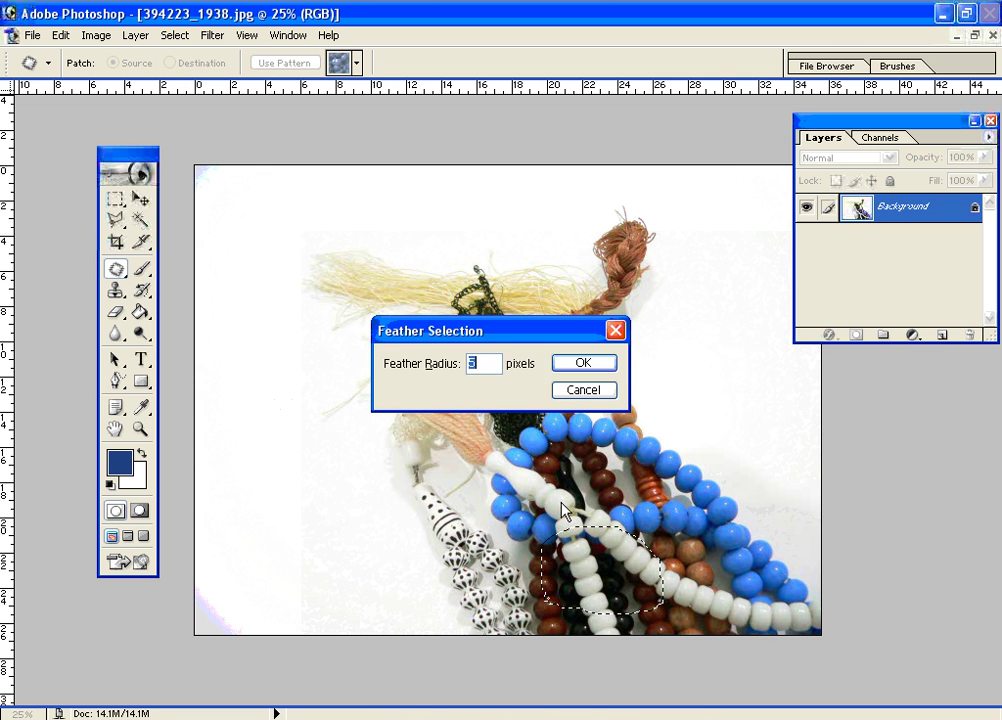
click(590, 392)
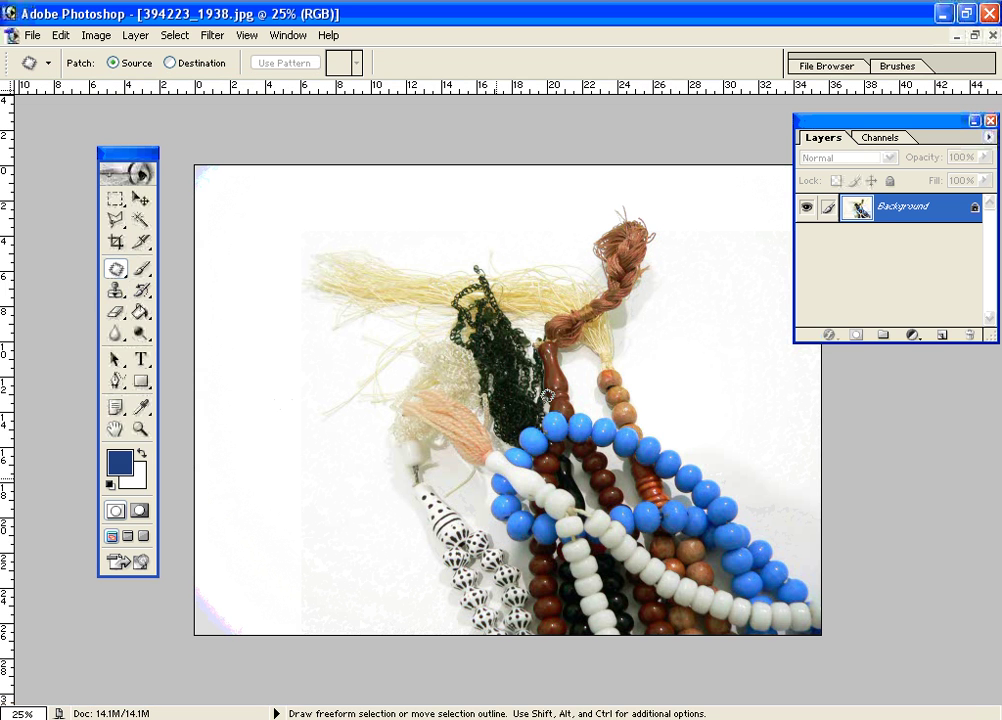
Patch the area around the brown tassel's stem above the blue loop with the black-and-white beads, and deselect it
mouse_move(523, 311)
mouse_down()
mouse_move(582, 300)
mouse_move(655, 358)
mouse_move(548, 410)
mouse_move(545, 395)
mouse_move(385, 510)
mouse_move(385, 537)
mouse_move(464, 561)
mouse_up()
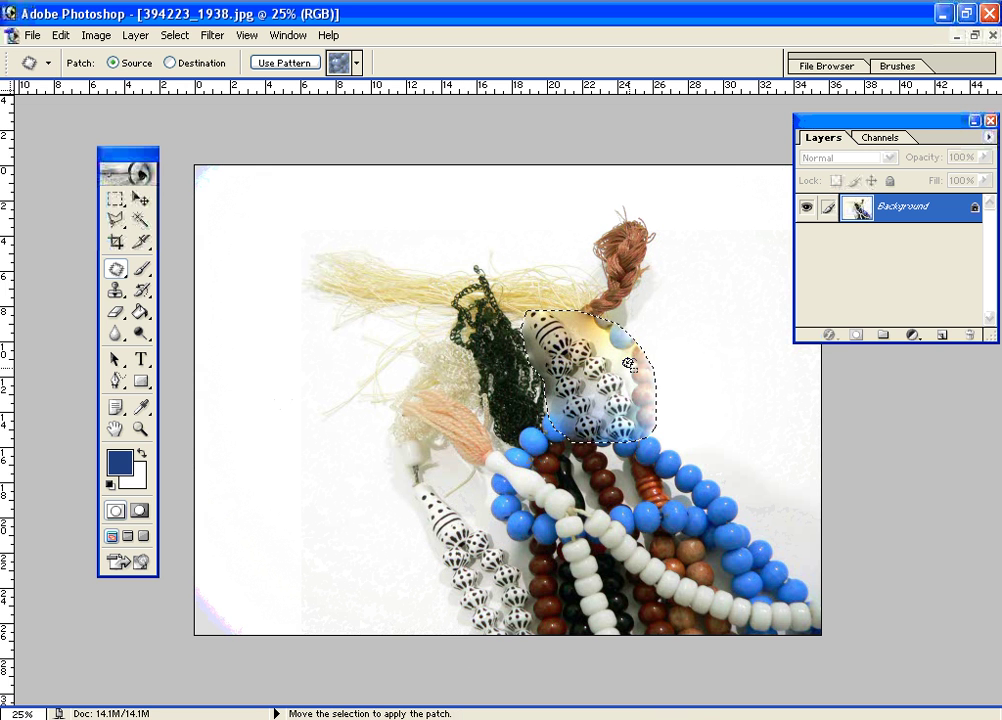
key(ctrl+d)
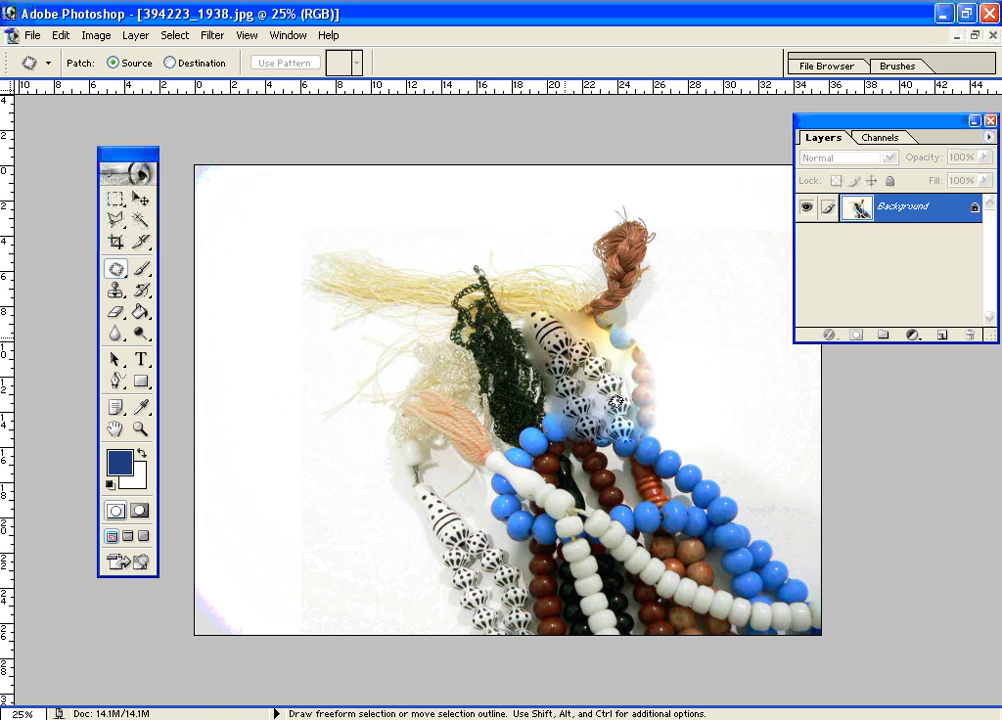
Paint with the History Brush over the patched beads to bring back the original brown stem, yellow tassel and blue loop area
click(141, 292)
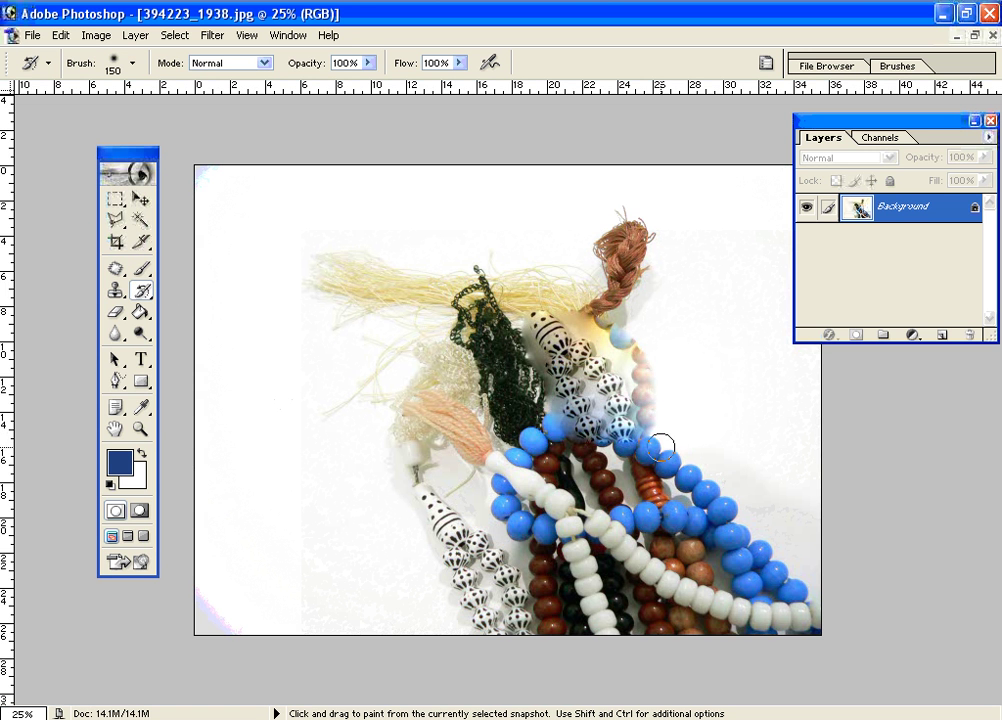
mouse_move(657, 437)
mouse_down()
mouse_move(580, 308)
mouse_move(669, 394)
mouse_up()
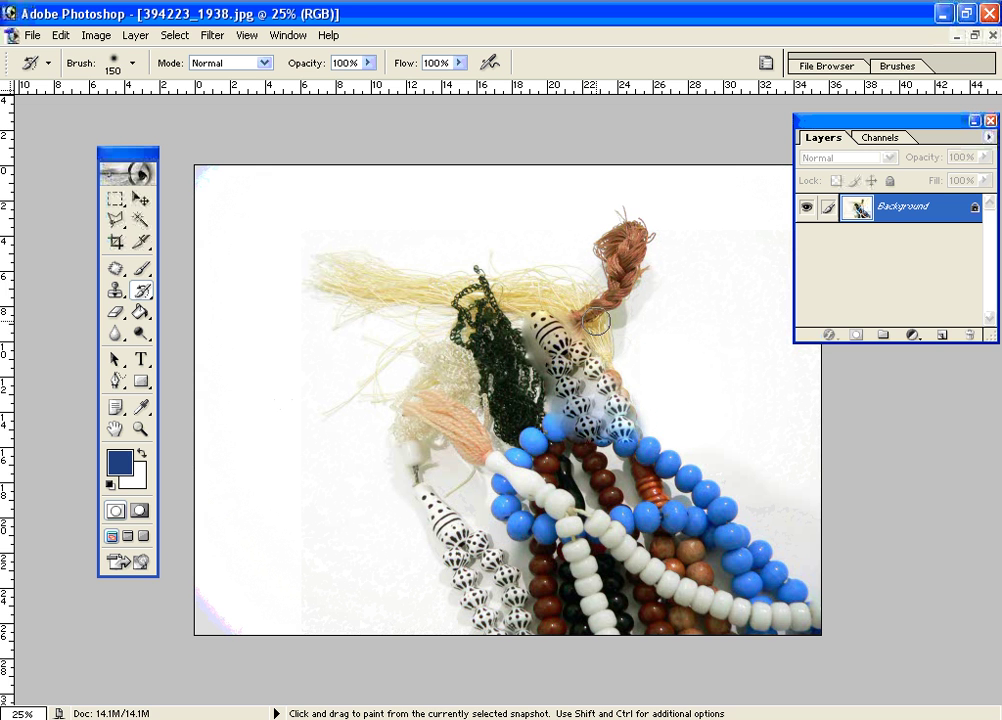
mouse_move(569, 305)
mouse_down()
mouse_move(600, 300)
mouse_move(612, 330)
mouse_up()
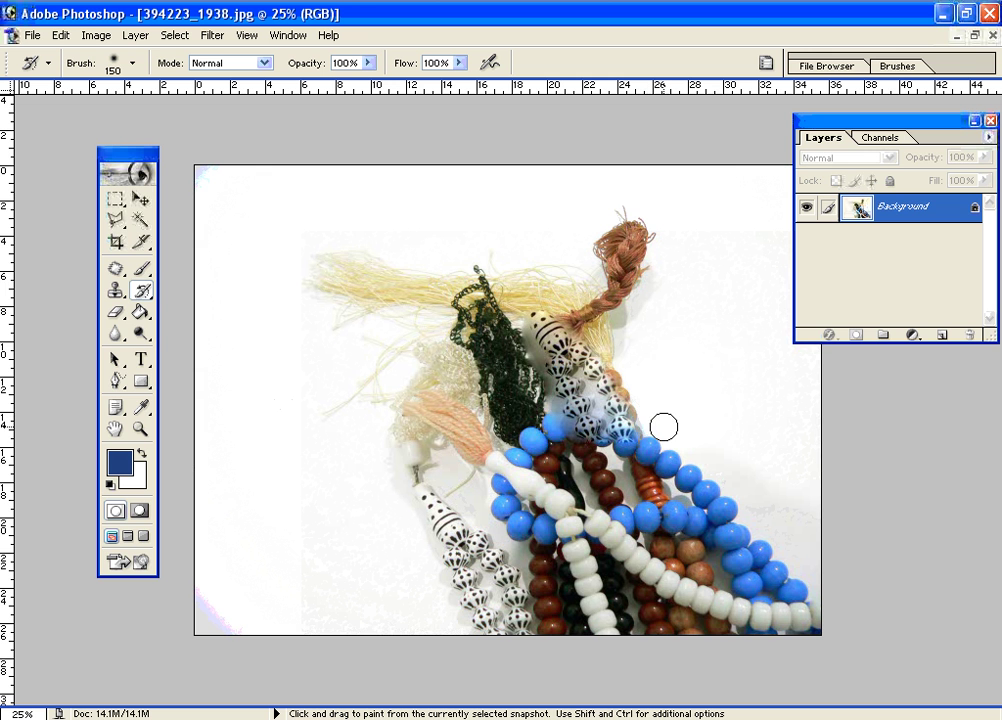
drag(560, 429, 516, 349)
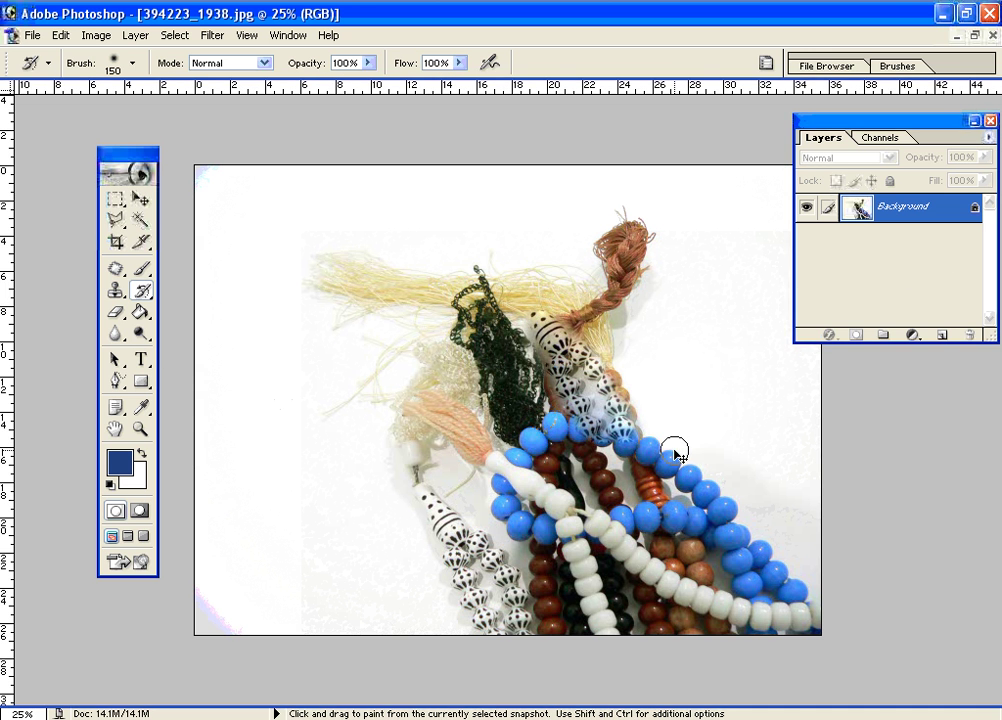
Undo the History Brush strokes and the patch around the brown tassel's stem, and drop the selection
key(ctrl)
key(ctrl+alt+z)
key(ctrl+alt+z)
key(ctrl+alt+z)
key(ctrl+alt+z)
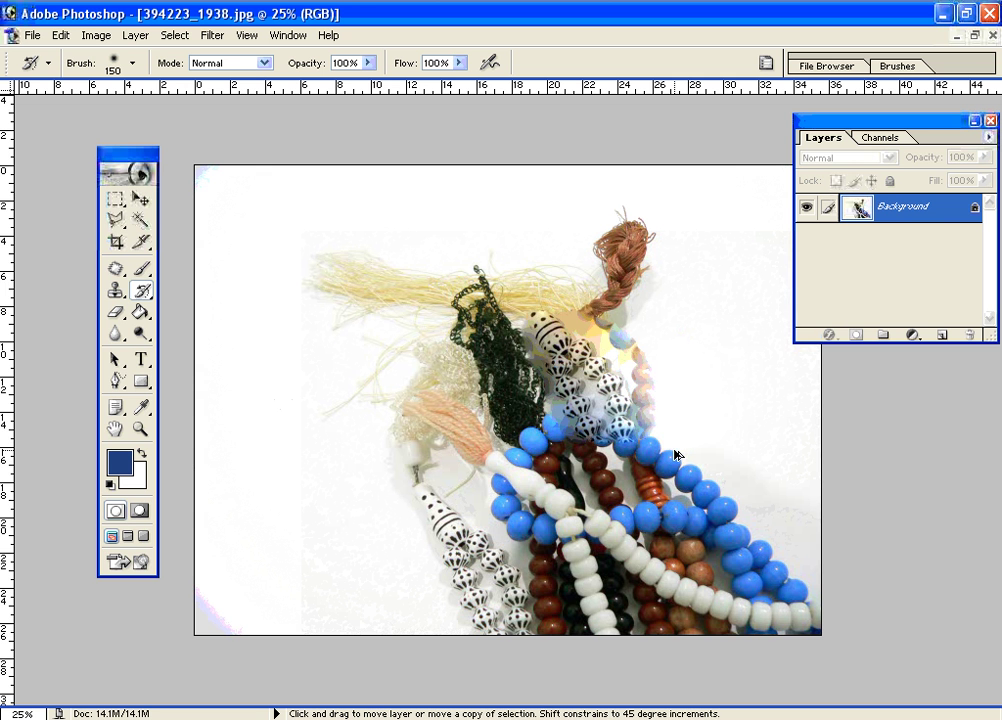
key(ctrl+alt+z)
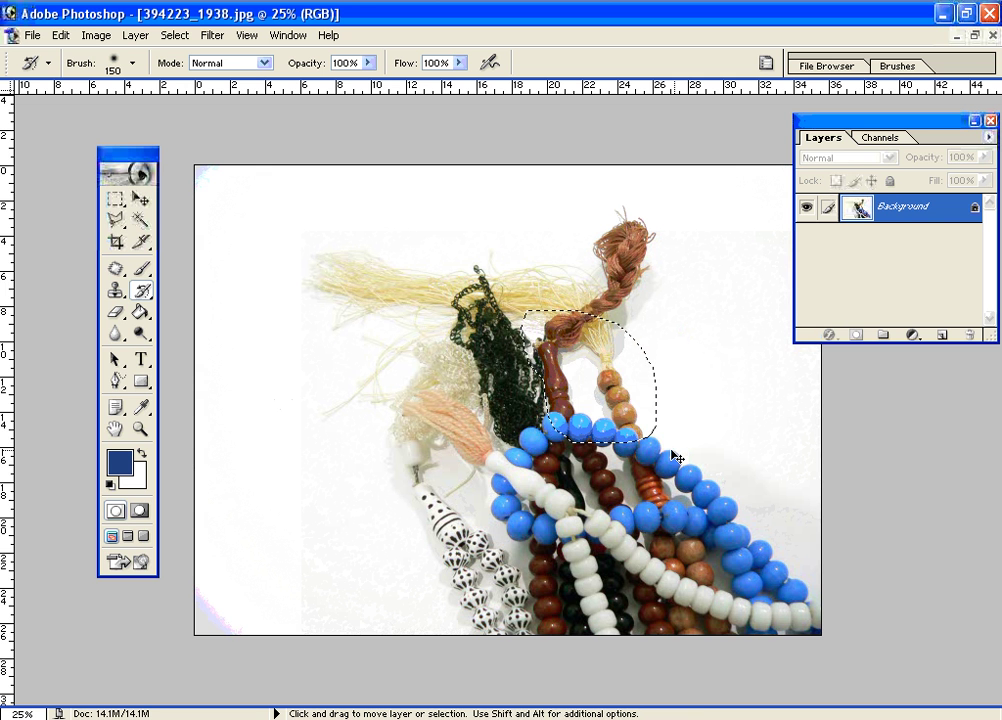
key(ctrl+d)
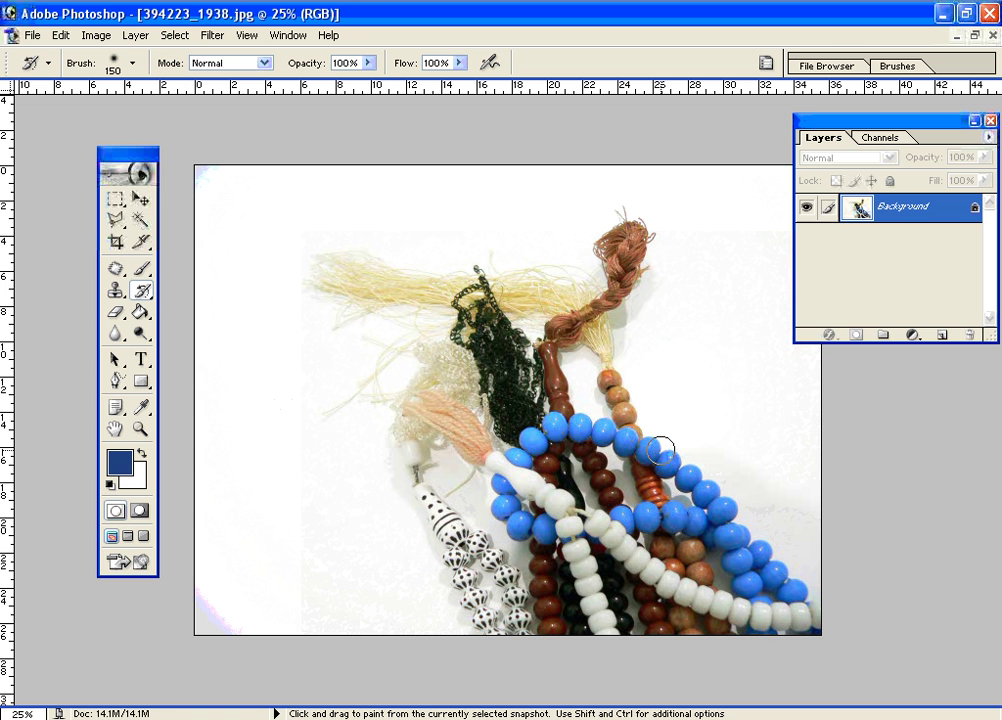
Try the Art History Brush in Tight Long style at 22% opacity across the tassels and beads, and undo the stroke
click(143, 290)
click(226, 310)
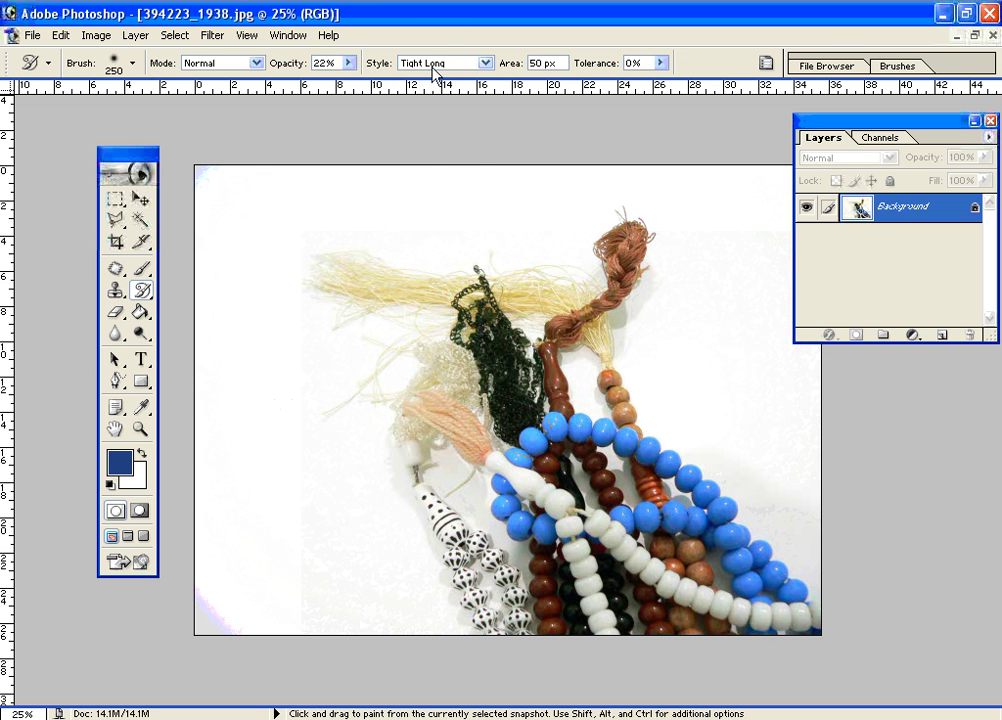
click(487, 65)
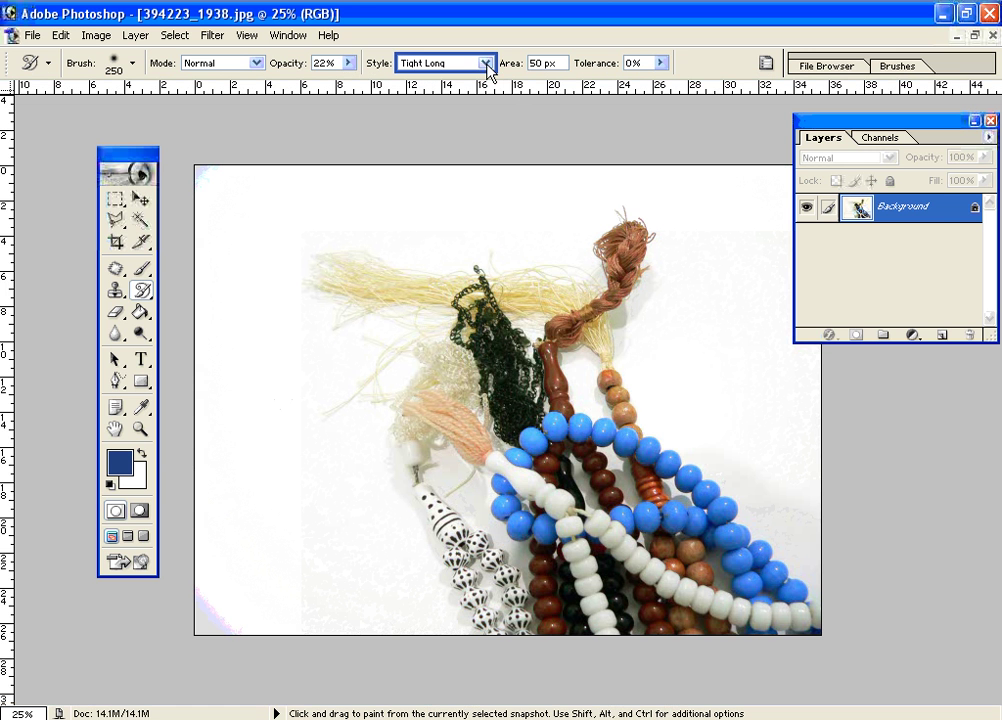
click(489, 275)
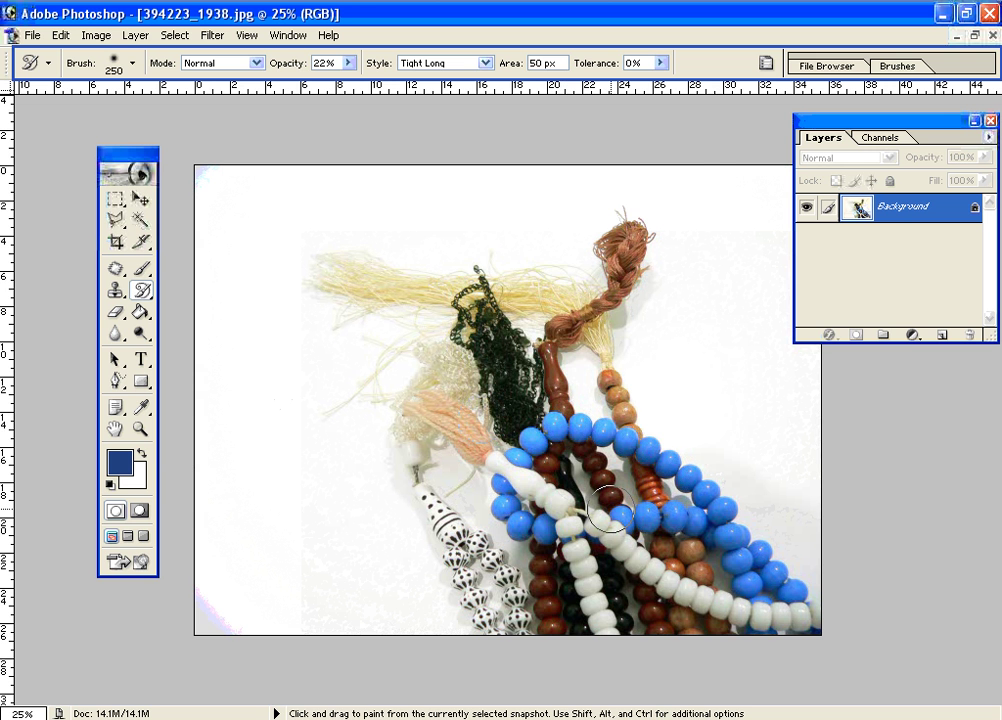
mouse_move(466, 362)
mouse_down()
mouse_move(507, 392)
mouse_move(391, 322)
mouse_up()
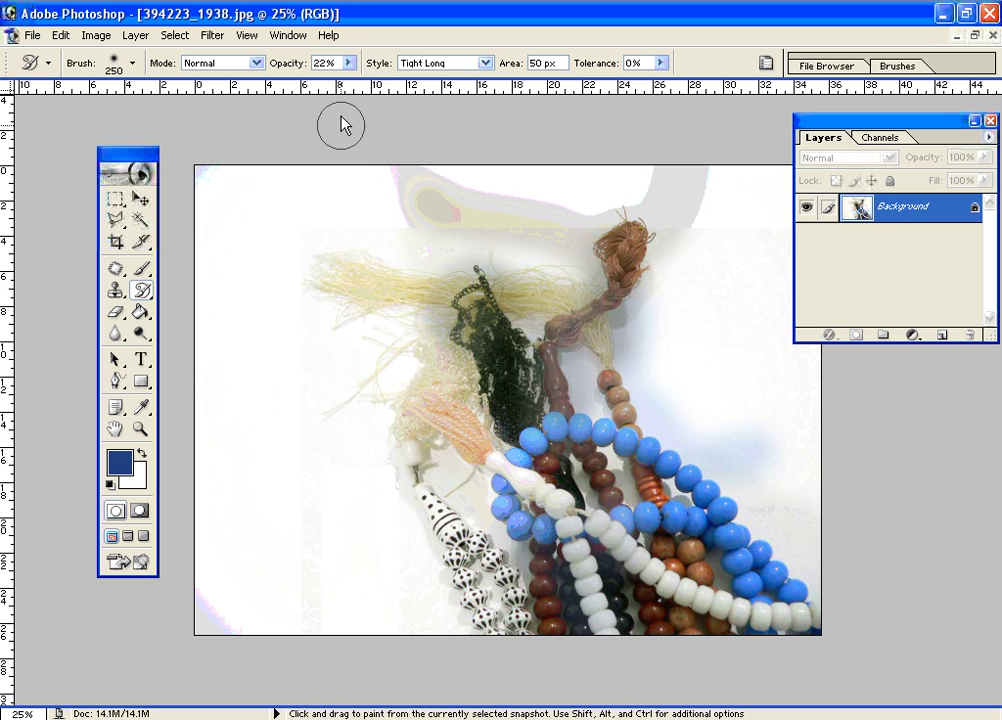
click(322, 63)
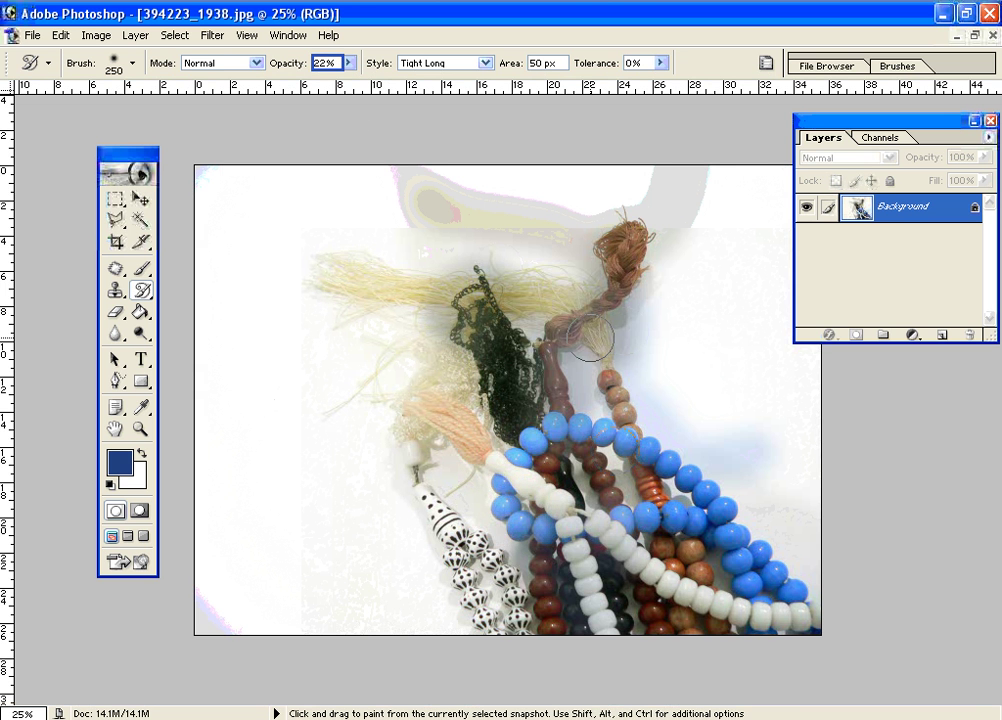
key(ctrl+z)
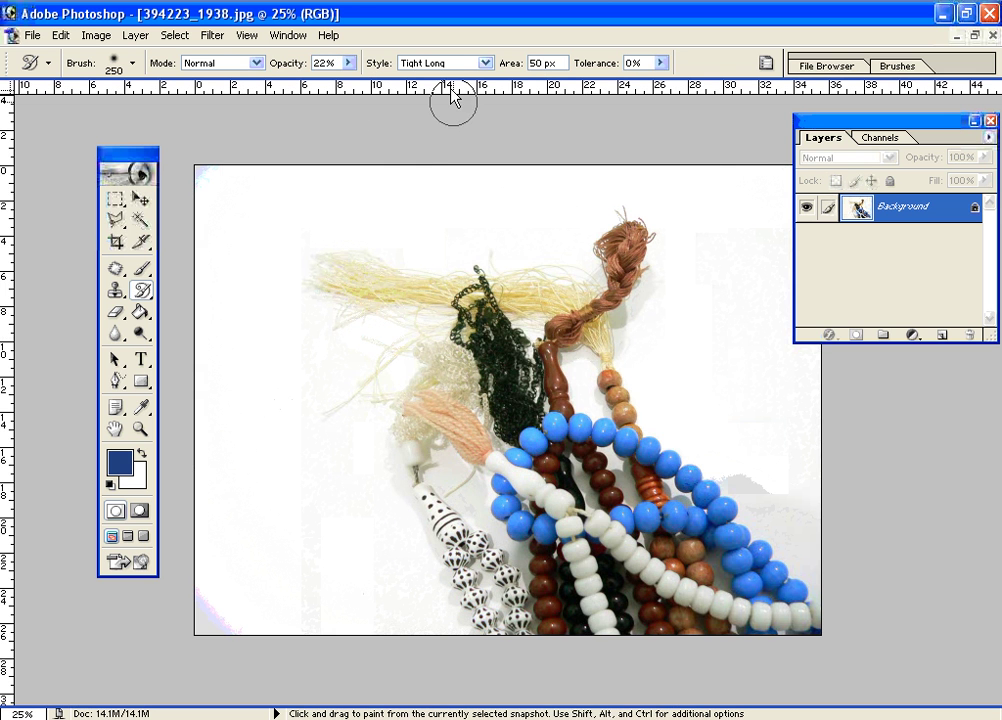
Set the Art History Brush's opacity to 100%, paint across the beads and tassels, and undo the stroke
mouse_move(349, 63)
mouse_down()
mouse_move(367, 88)
mouse_move(474, 112)
mouse_up()
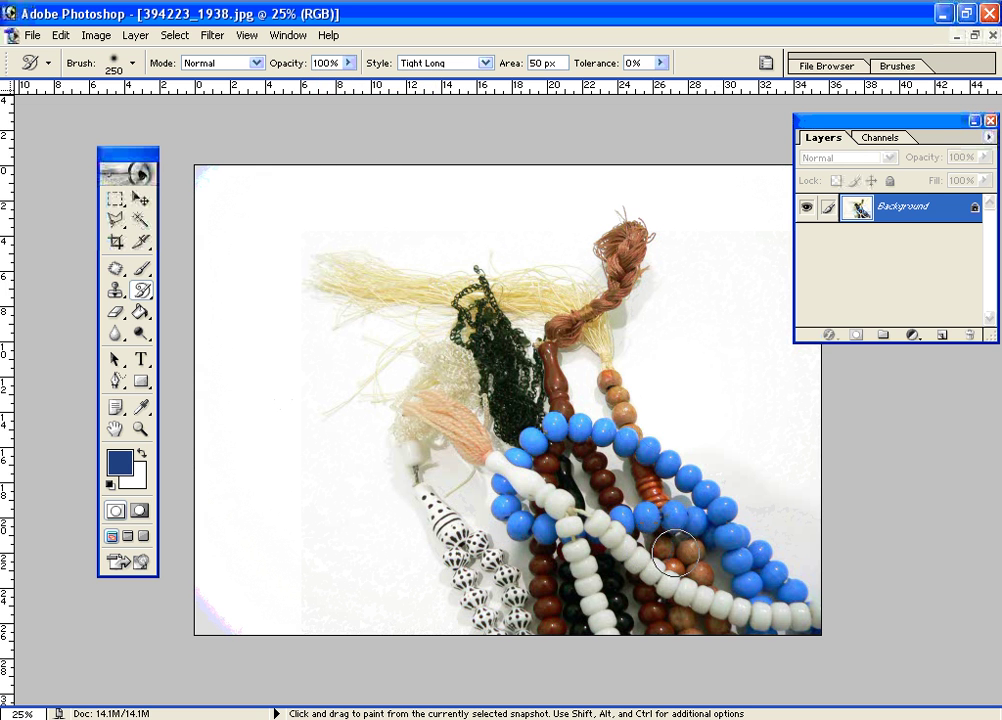
mouse_move(672, 553)
mouse_down()
mouse_move(525, 430)
mouse_move(480, 370)
mouse_move(320, 302)
mouse_up()
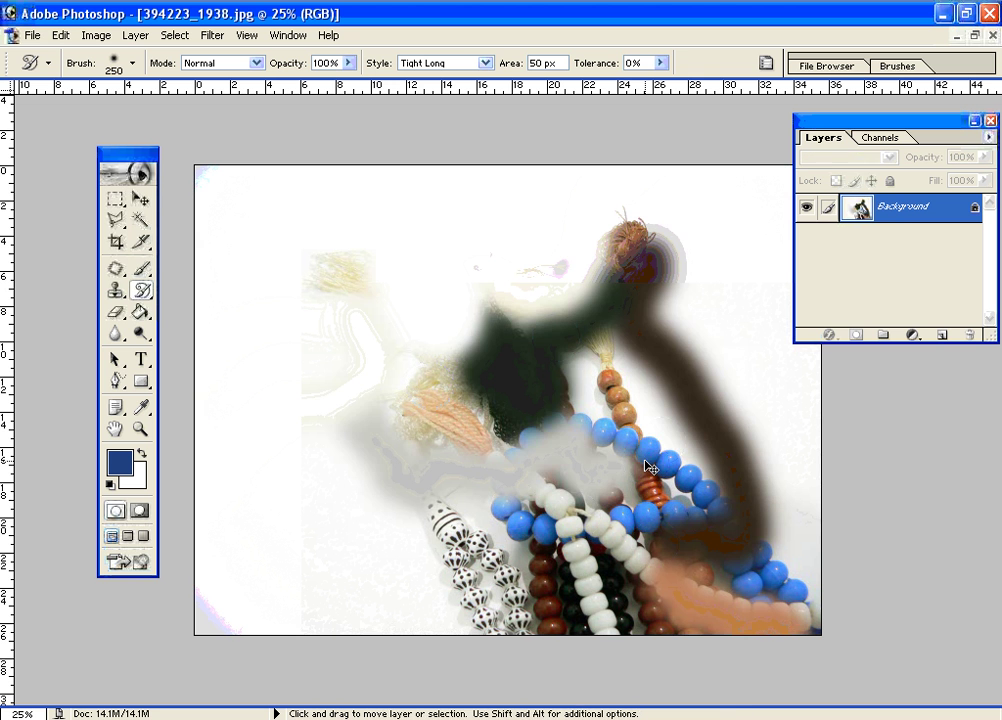
key(ctrl+z)
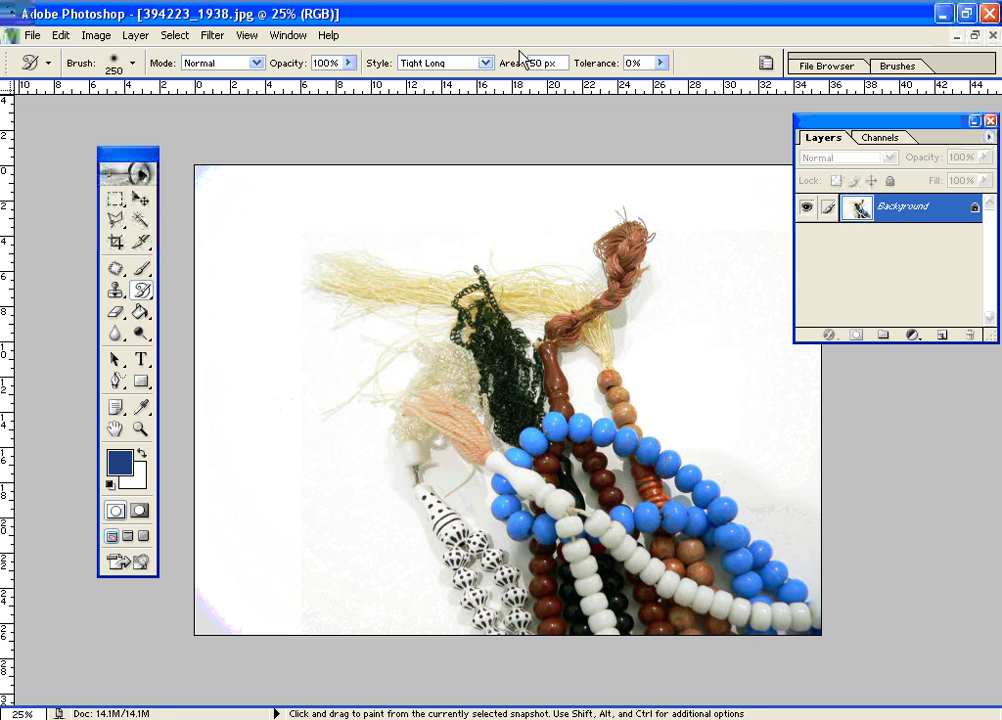
Set the Art History Brush's style to Tight Medium, paint over the tassels and beads, and undo the strokes
click(528, 54)
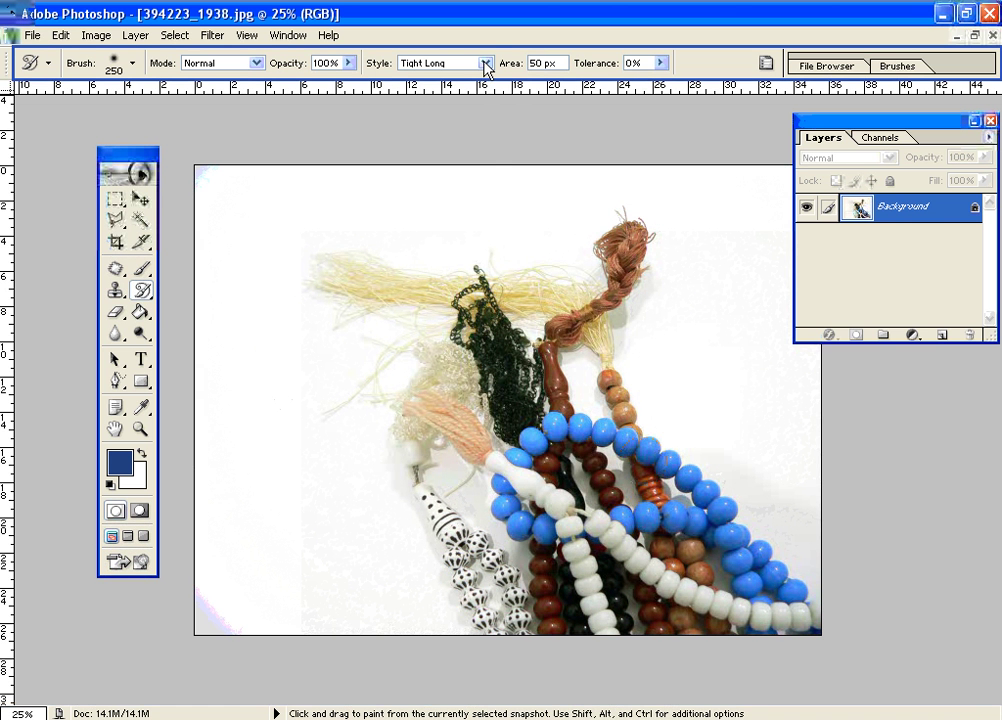
click(485, 64)
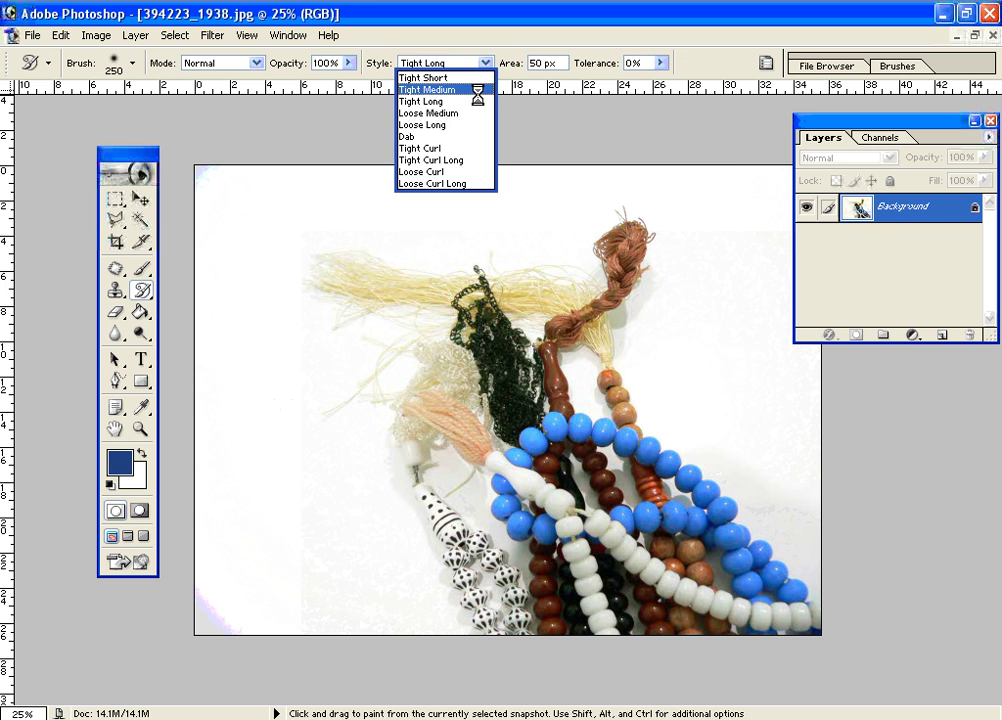
click(478, 90)
mouse_move(430, 410)
mouse_down()
mouse_move(638, 463)
mouse_move(665, 483)
mouse_up()
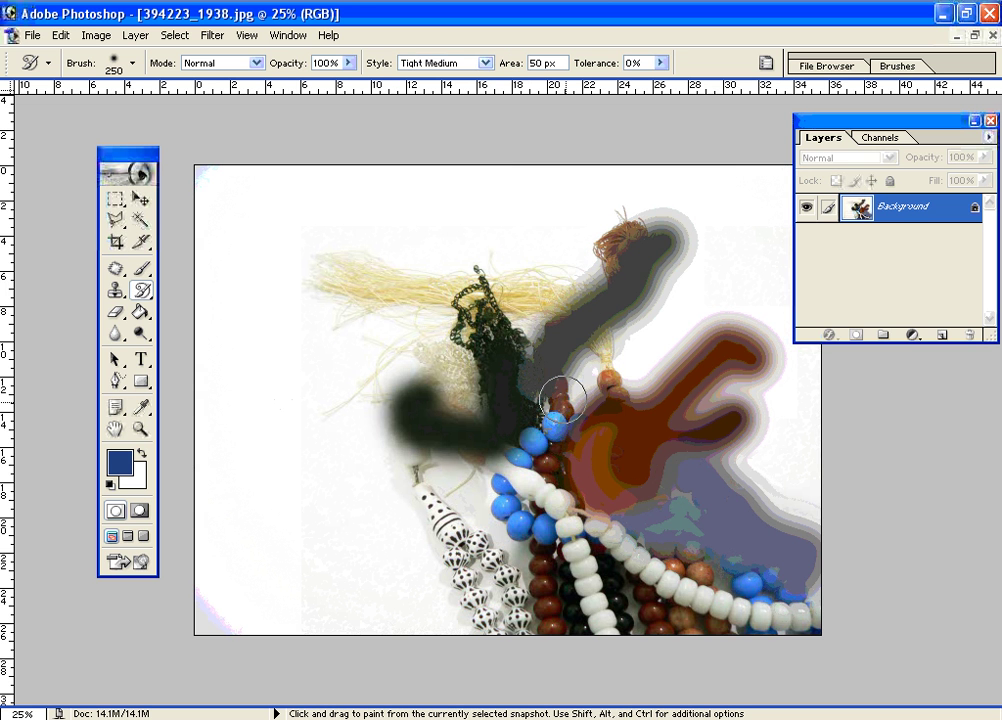
key(ctrl+alt+z)
key(ctrl+alt+z)
key(ctrl+alt+z)
key(ctrl+alt+z)
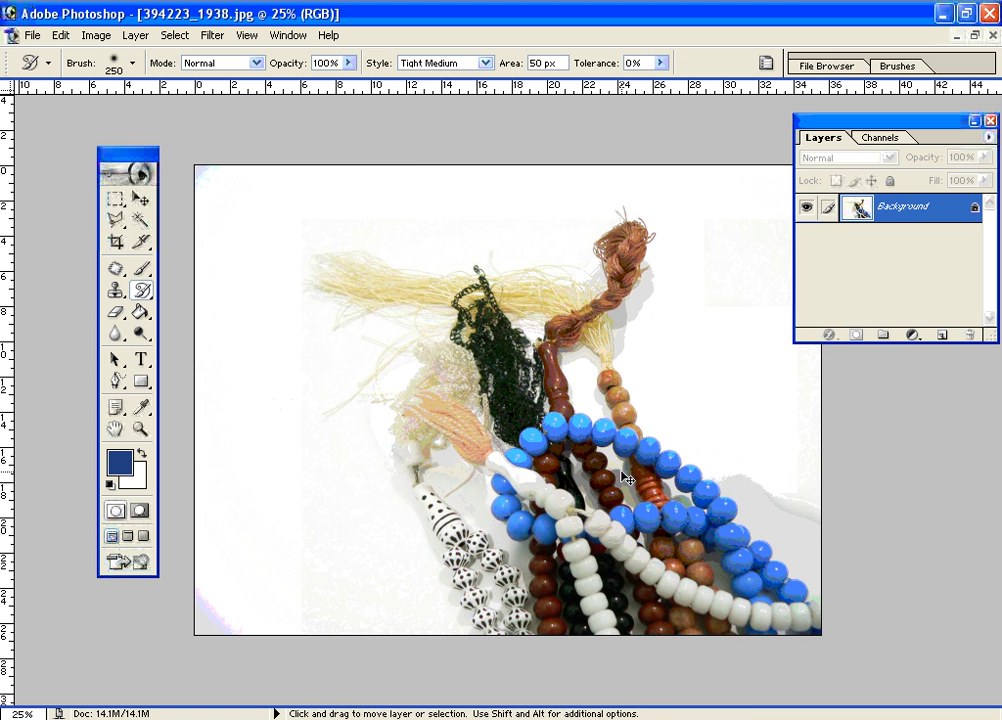
Lower the Art History Brush's opacity to 38%, paint from the yellow tassel across the beads, and undo the stroke
click(347, 63)
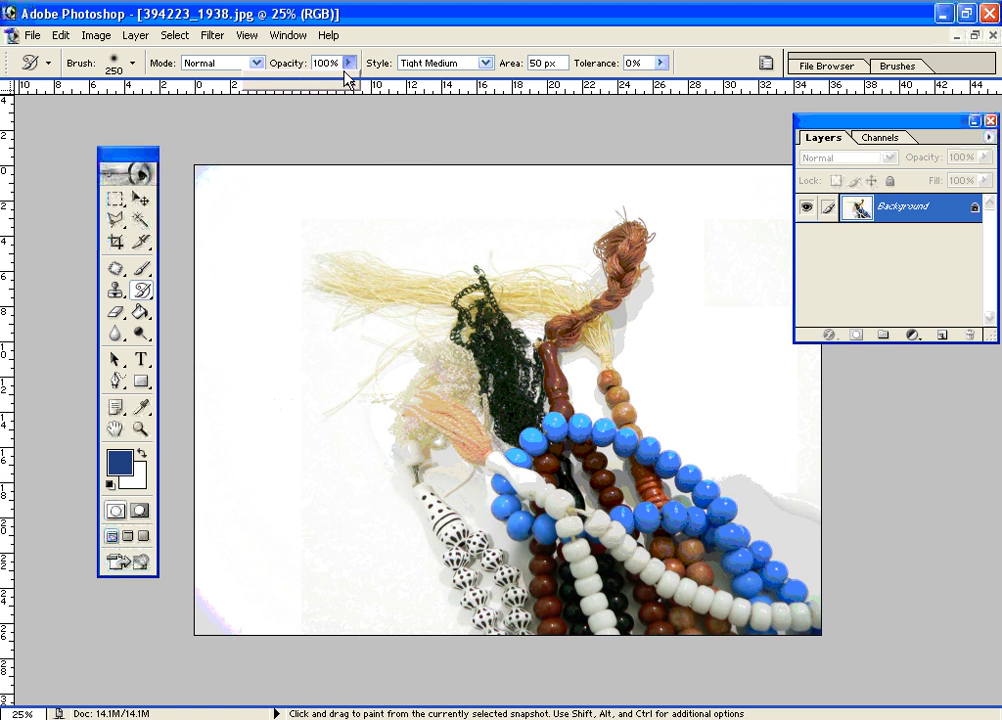
drag(338, 90, 293, 94)
mouse_move(405, 285)
mouse_down()
mouse_move(640, 545)
mouse_move(349, 385)
mouse_move(300, 300)
mouse_move(440, 410)
mouse_move(514, 358)
mouse_move(713, 543)
mouse_up()
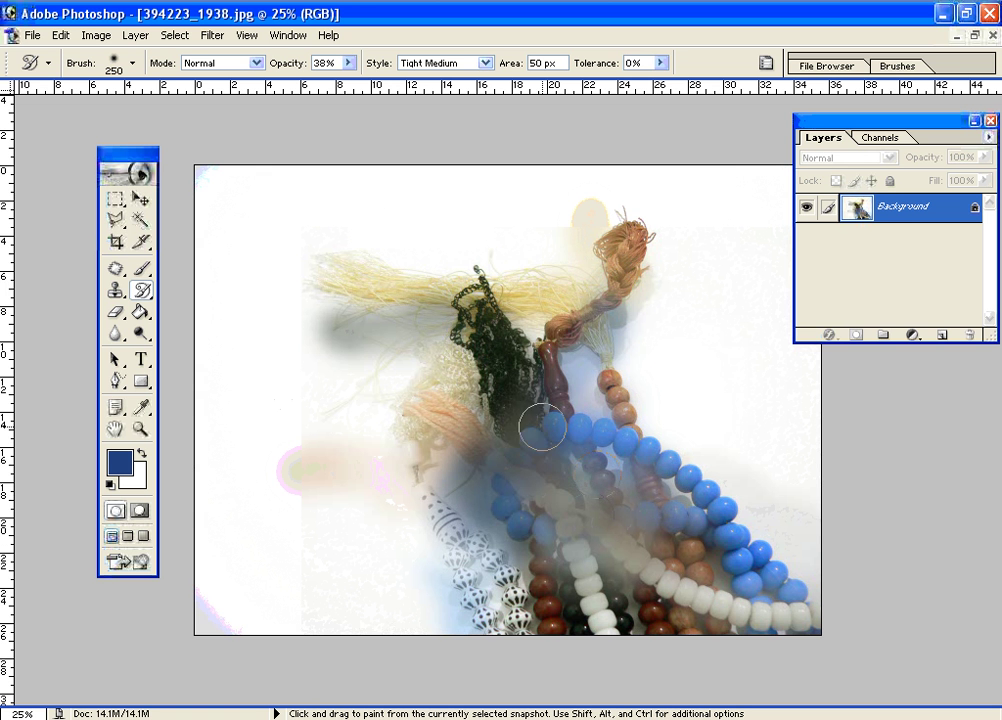
key(ctrl)
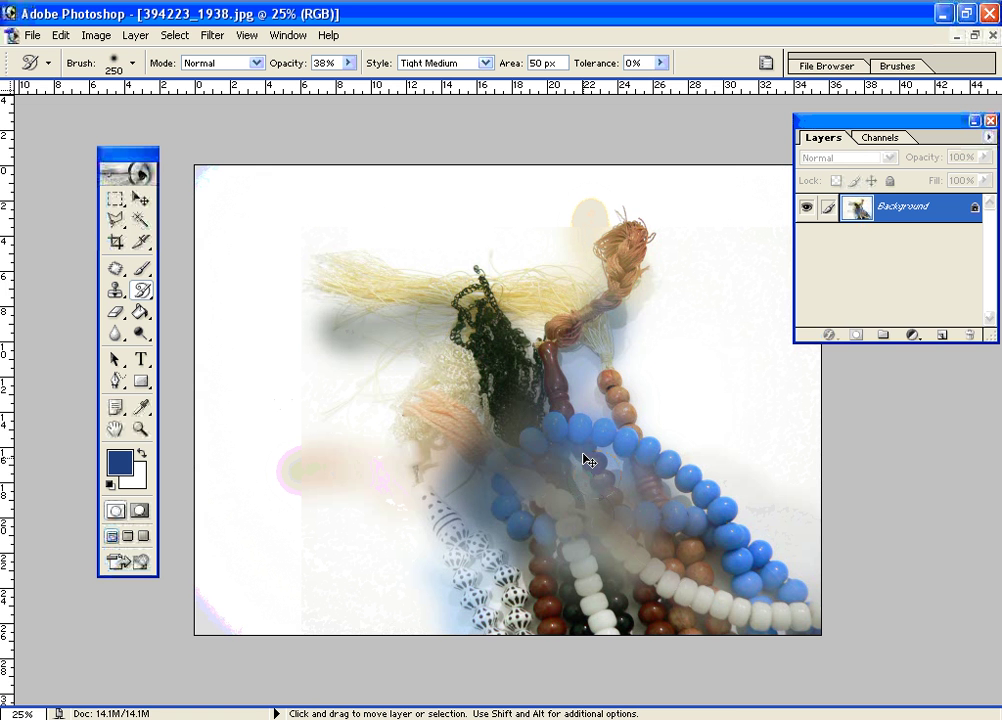
key(ctrl+z)
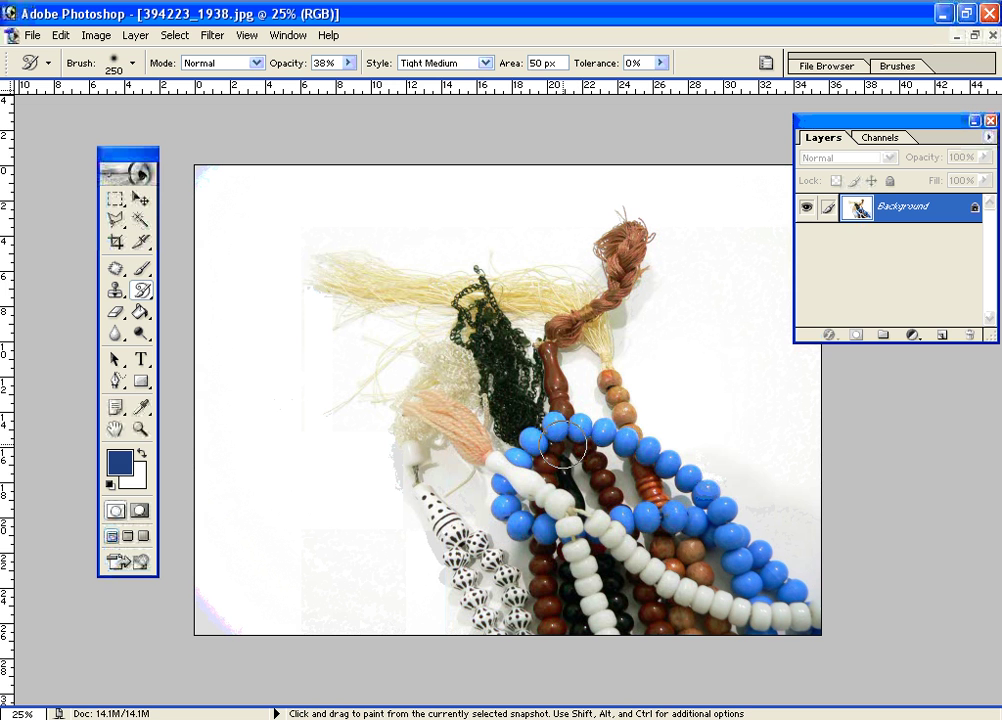
Choose the Clone Stamp tool with the brush enlarged to 400, switching to the Healing Brush for comparison and back again
click(121, 293)
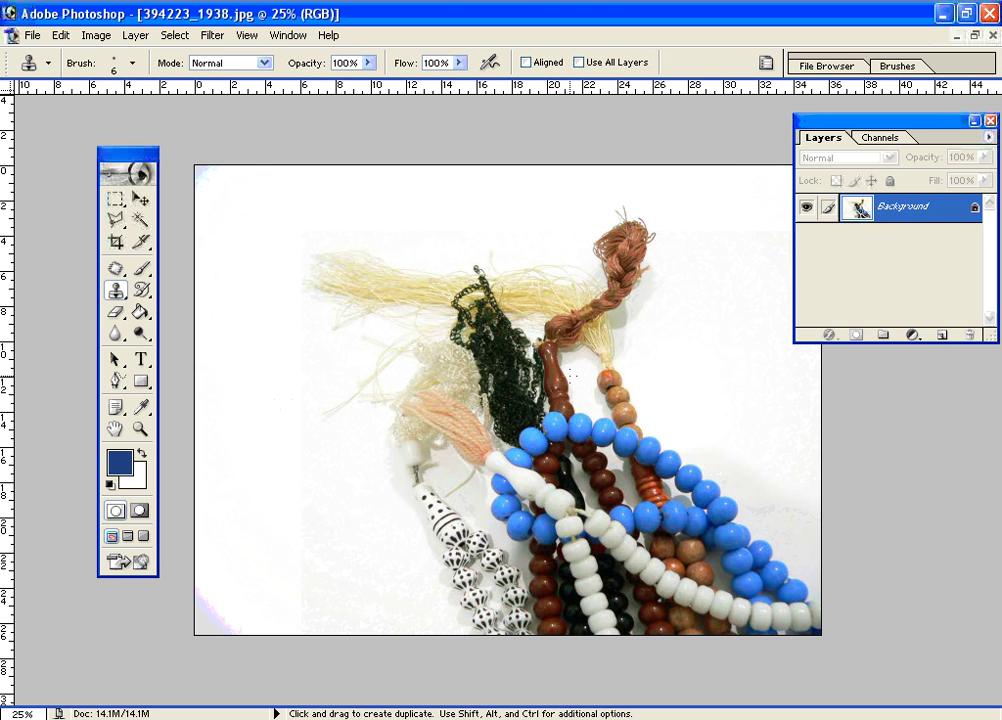
key(bracketright)
key(bracketright)
key(bracketright)
key(bracketright)
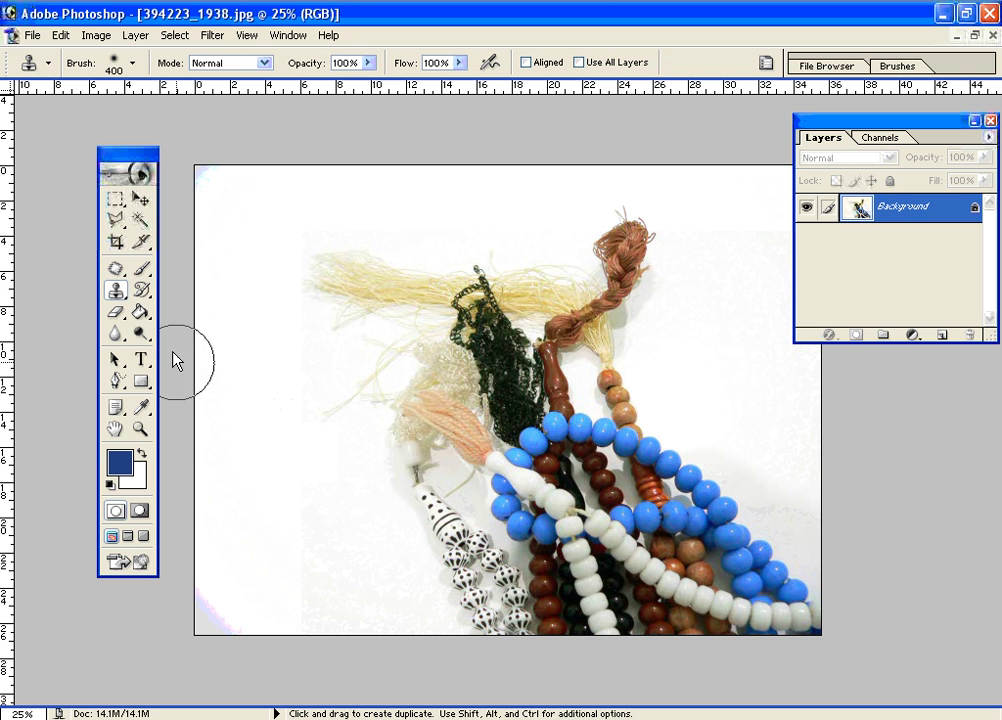
drag(116, 268, 179, 268)
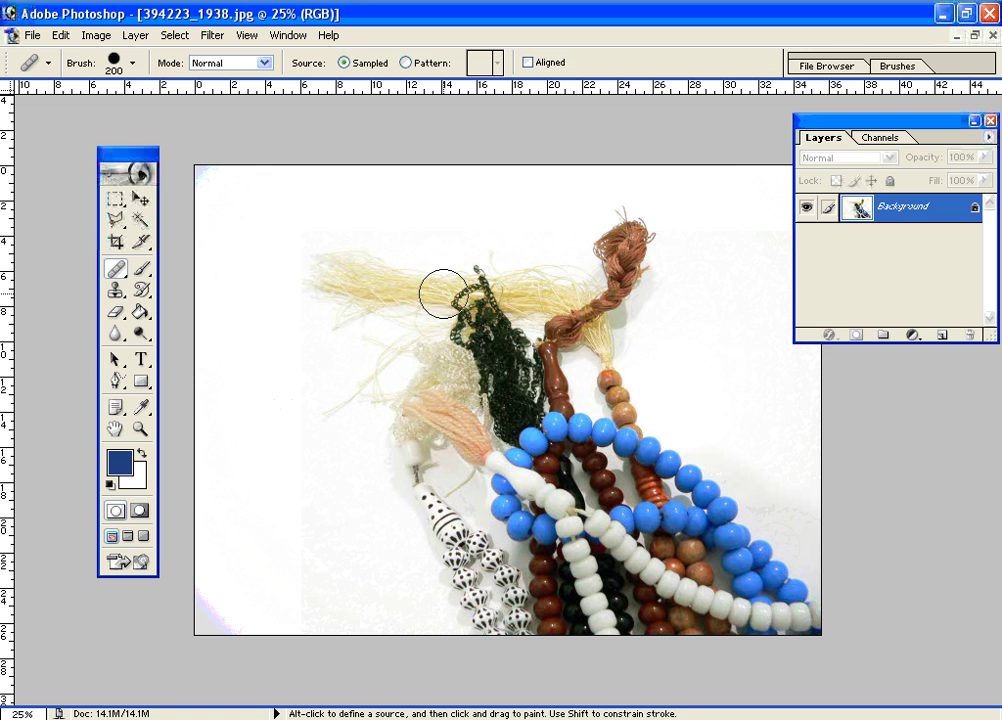
click(116, 291)
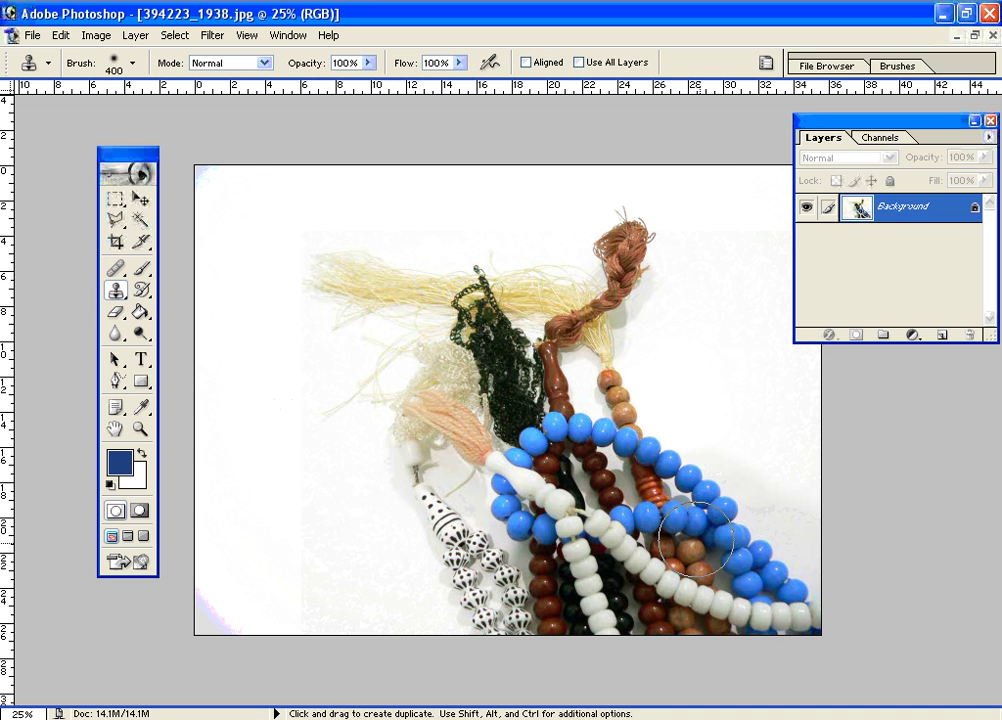
Clone the blue and white beads from the photo's lower-right corner into its blank upper-left corner, and undo it
key(alt)
alt+click(765, 578)
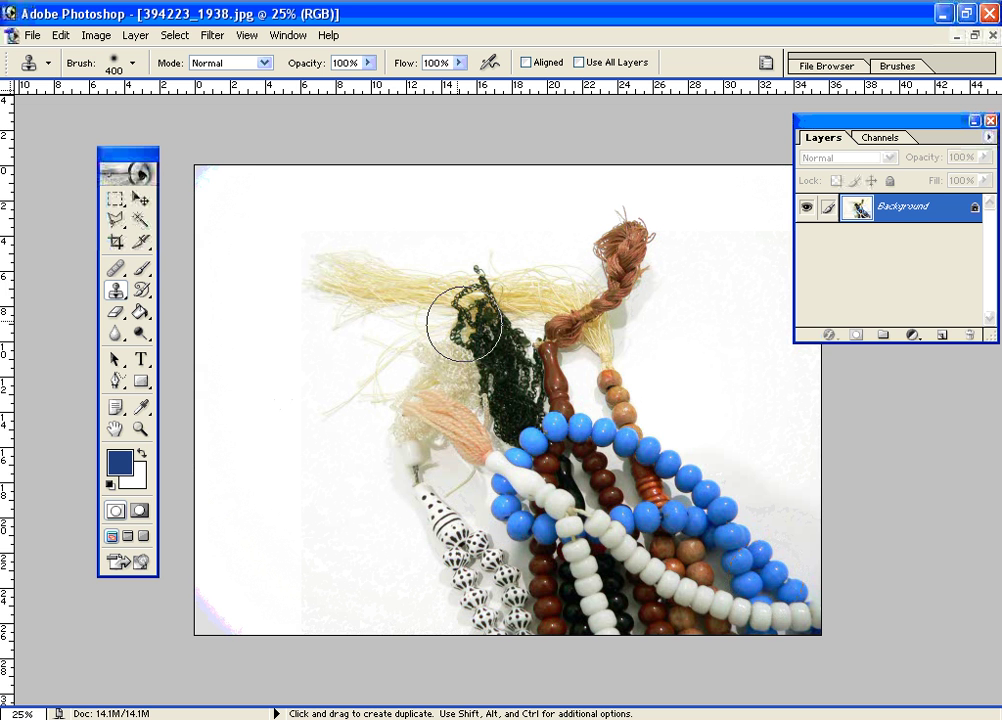
mouse_move(259, 221)
mouse_down()
mouse_move(304, 221)
mouse_move(351, 242)
mouse_move(354, 286)
mouse_move(272, 286)
mouse_move(245, 212)
mouse_move(269, 204)
mouse_move(305, 248)
mouse_move(219, 174)
mouse_up()
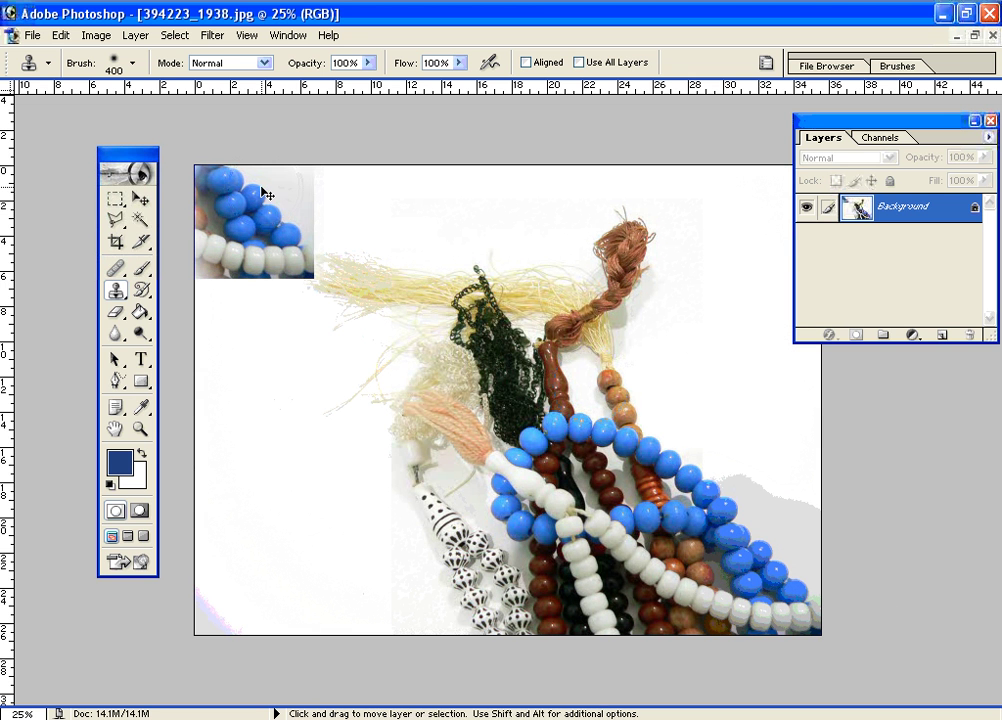
key(ctrl+z)
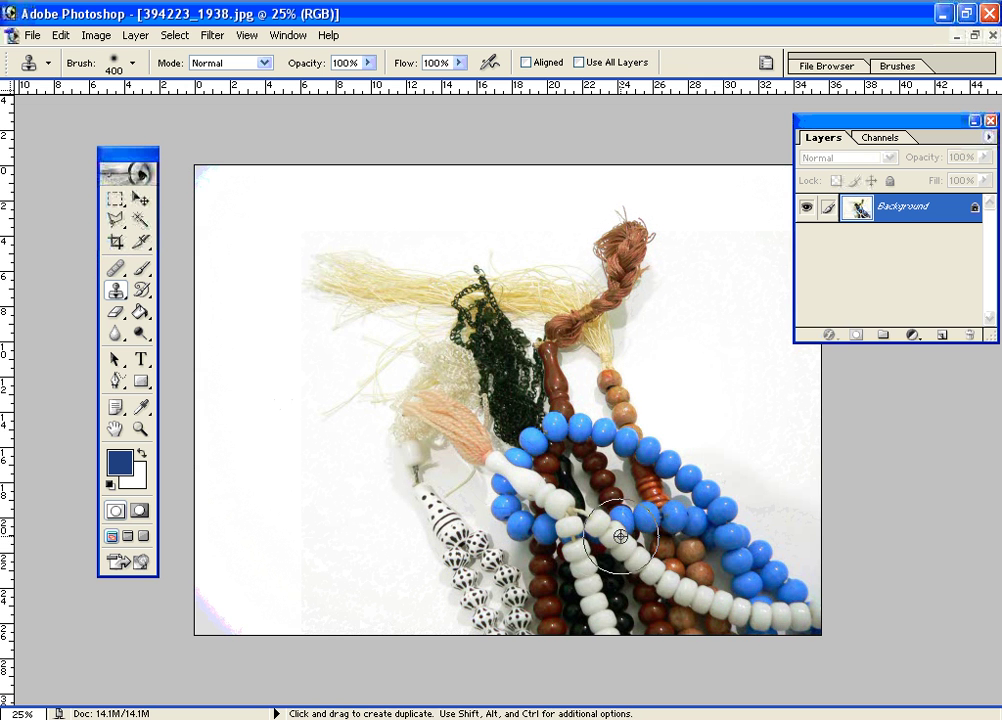
Clone the crossing white, blue and wooden bead strands over the blank area beside the yellow tassel, and undo it
alt+click(477, 425)
mouse_move(286, 320)
mouse_down()
mouse_move(347, 320)
mouse_move(320, 374)
mouse_move(235, 270)
mouse_move(245, 245)
mouse_move(250, 318)
mouse_move(292, 400)
mouse_up()
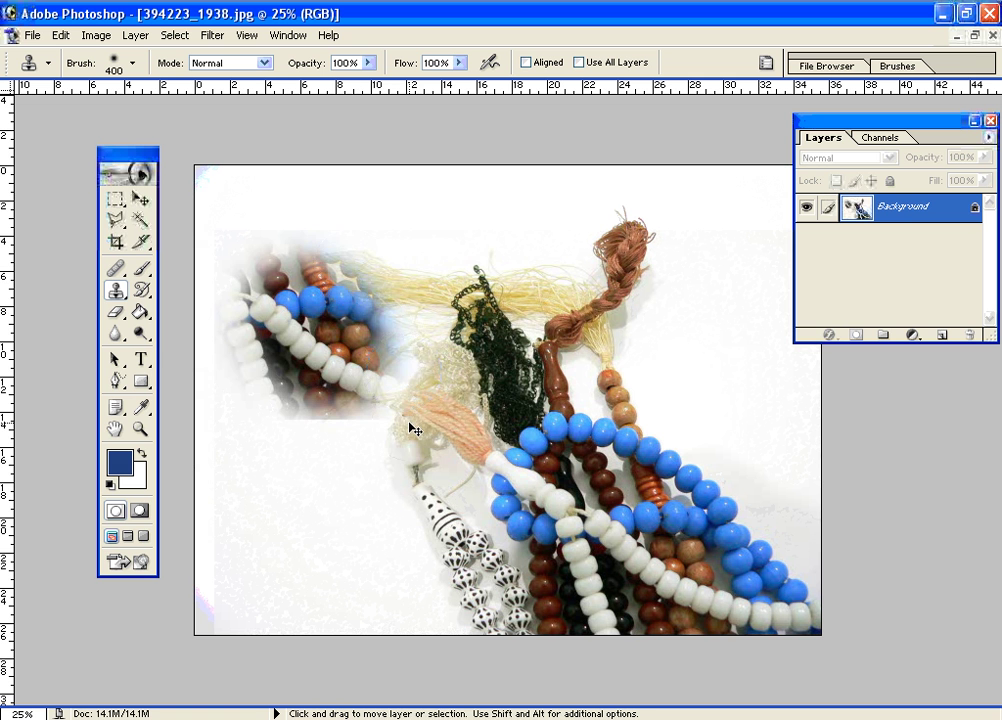
key(ctrl+z)
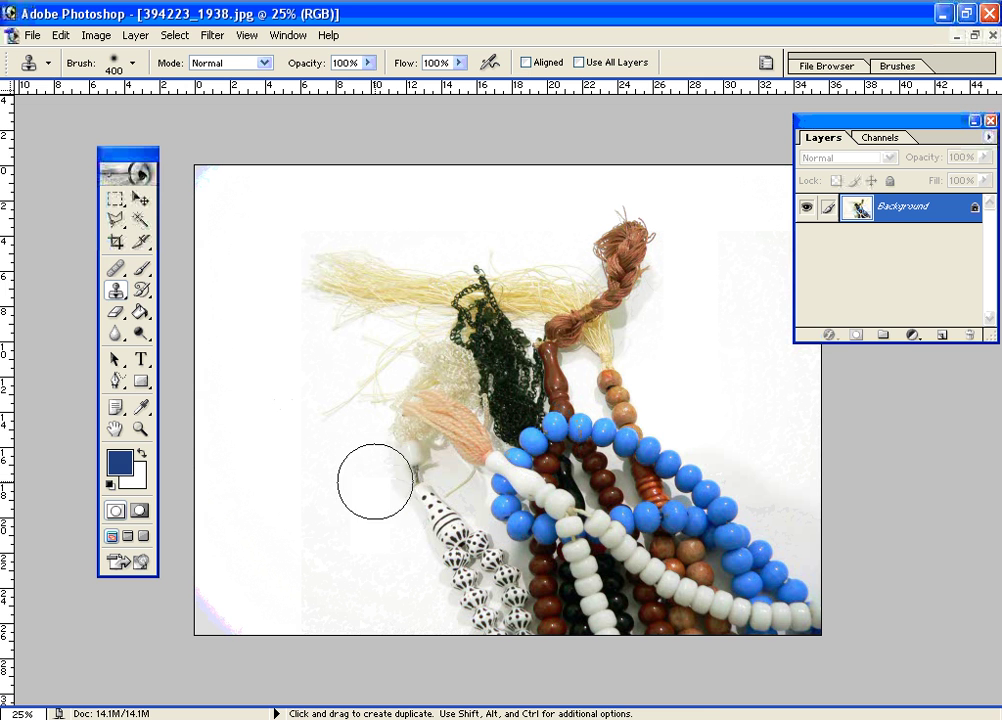
Fill the photo's white background with the dark blue foreground colour using the Paint Bucket tool, and undo the fill
click(141, 313)
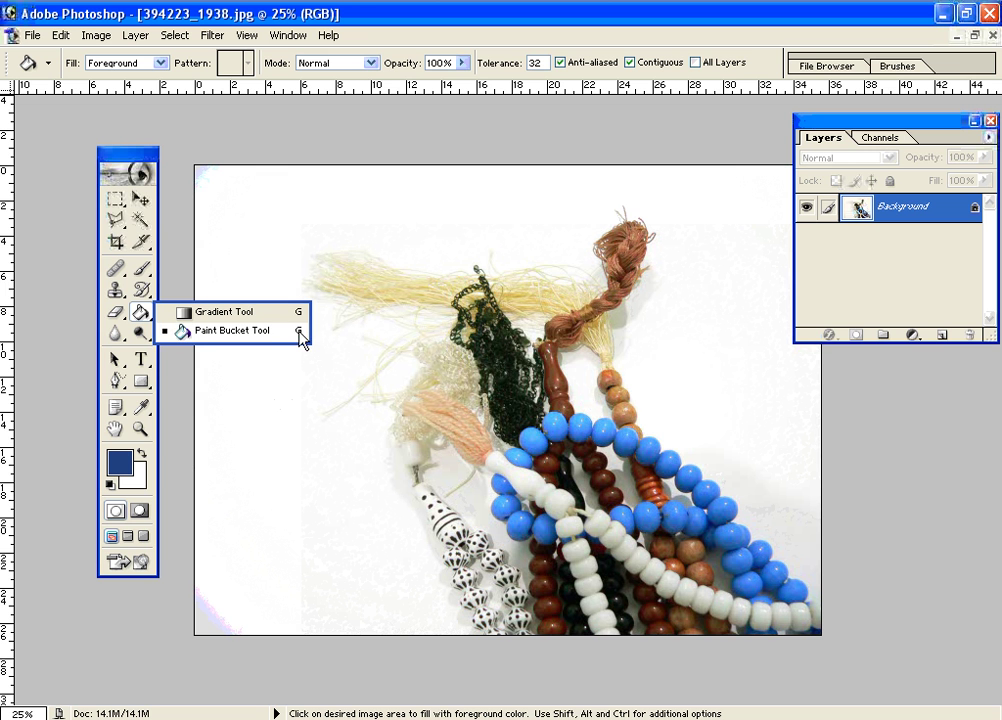
click(246, 342)
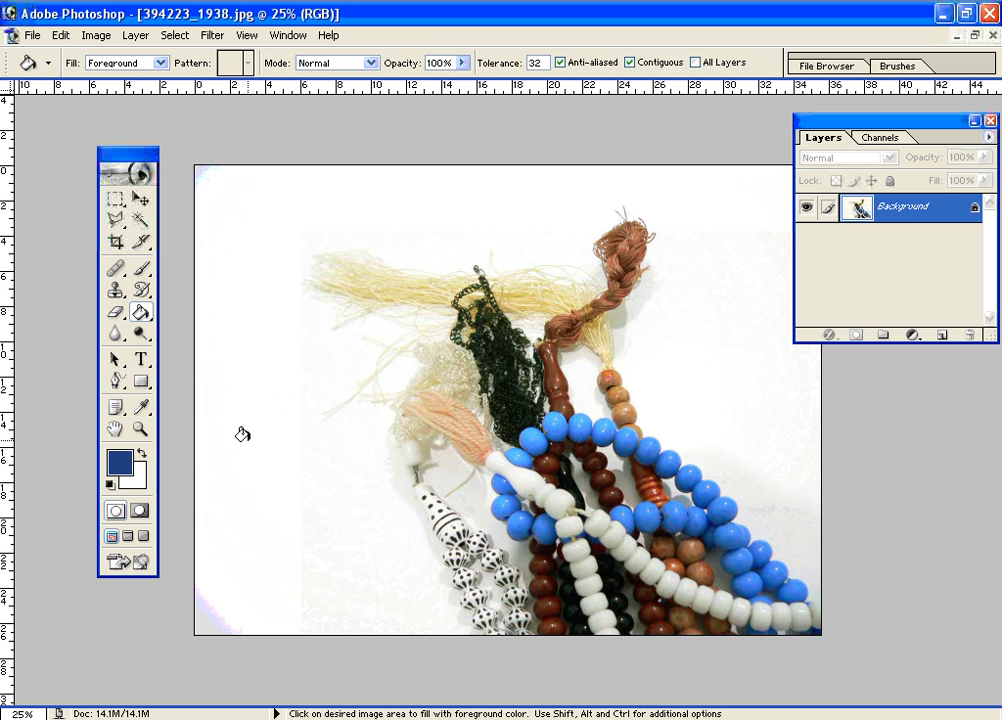
click(203, 448)
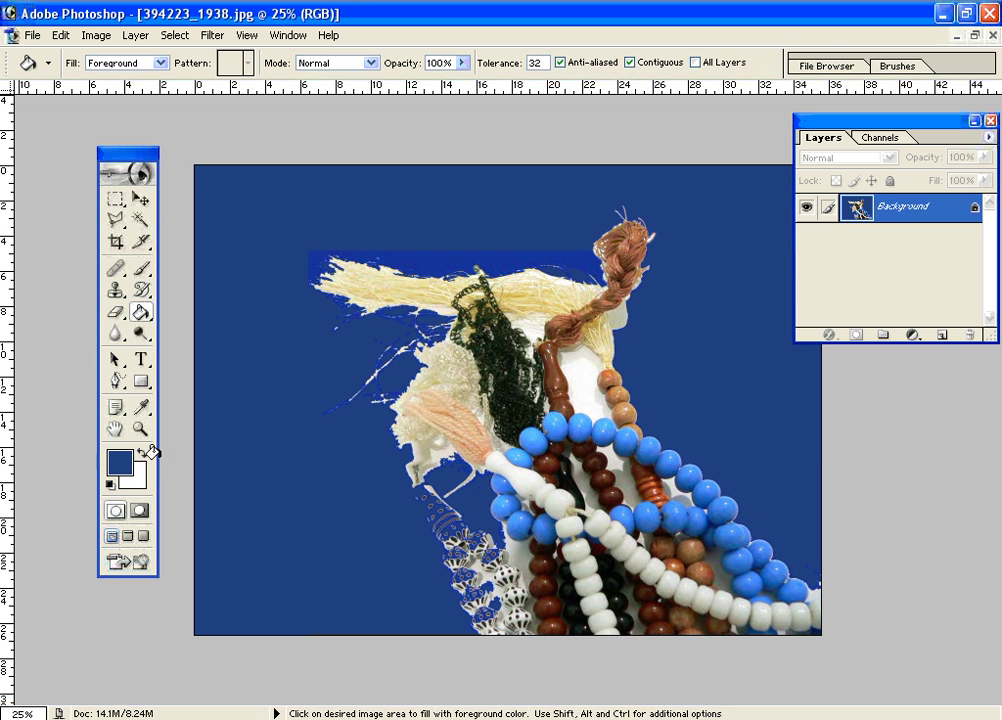
key(ctrl)
key(ctrl+z)
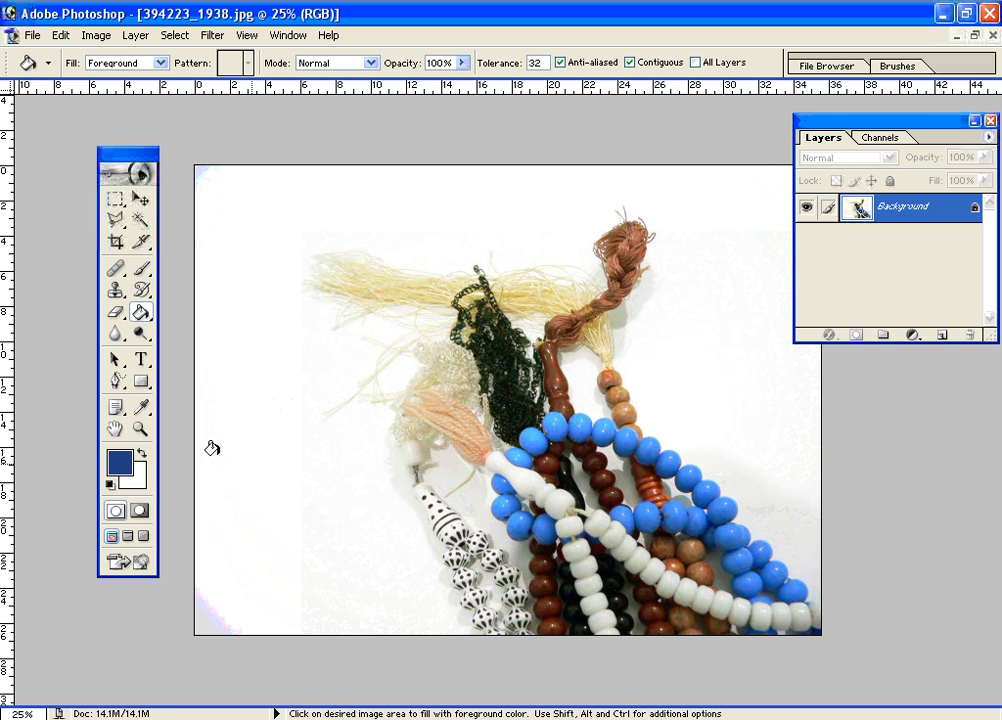
Cover the photo with a diagonal blue-to-white linear gradient running from its upper-left to its lower-right area, and undo it
mouse_move(141, 322)
mouse_down()
mouse_move(178, 322)
mouse_move(180, 312)
mouse_up()
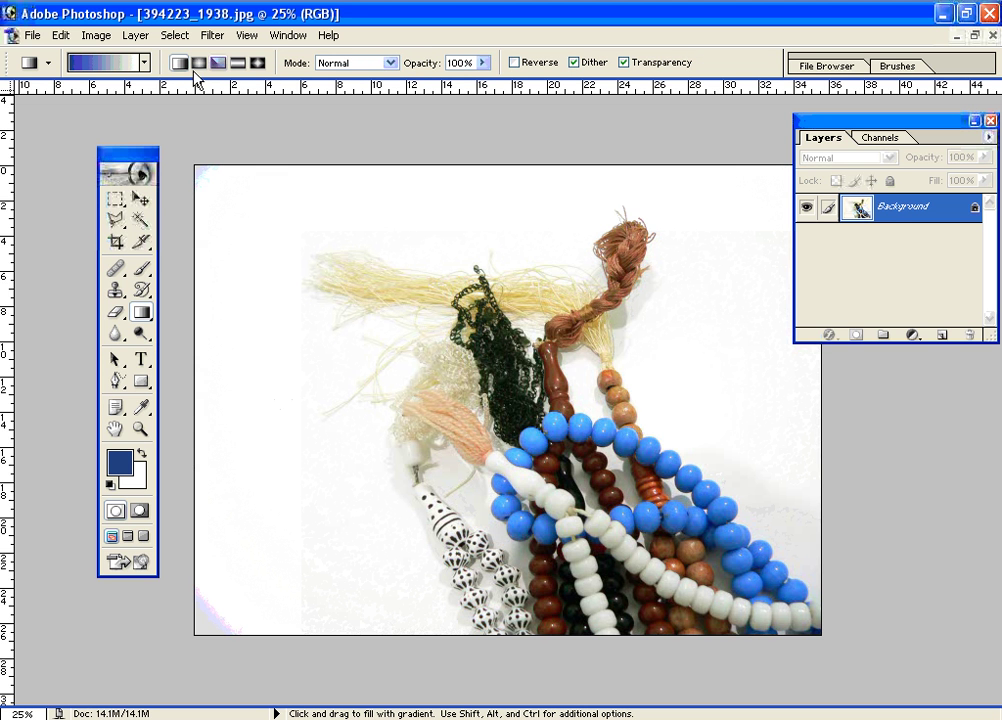
click(145, 63)
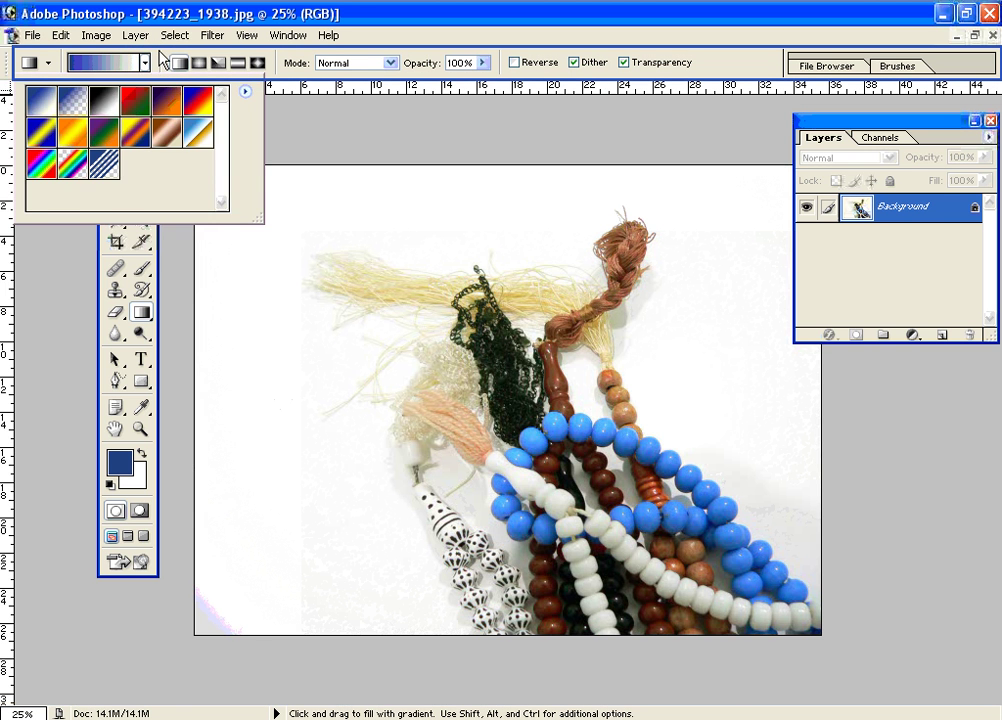
click(161, 58)
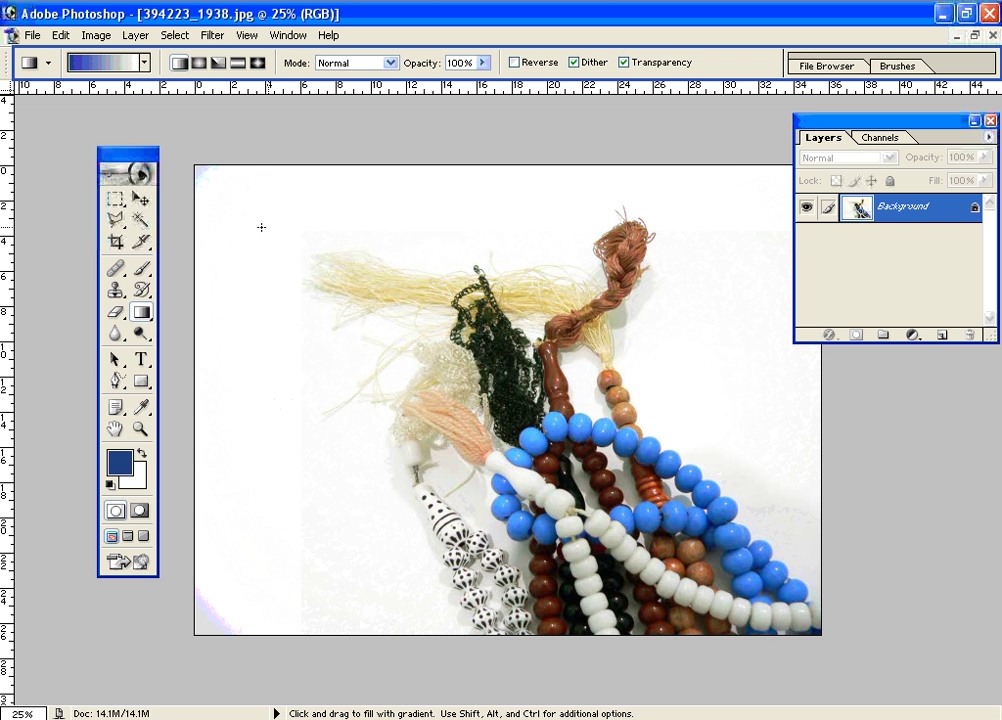
drag(265, 220, 762, 538)
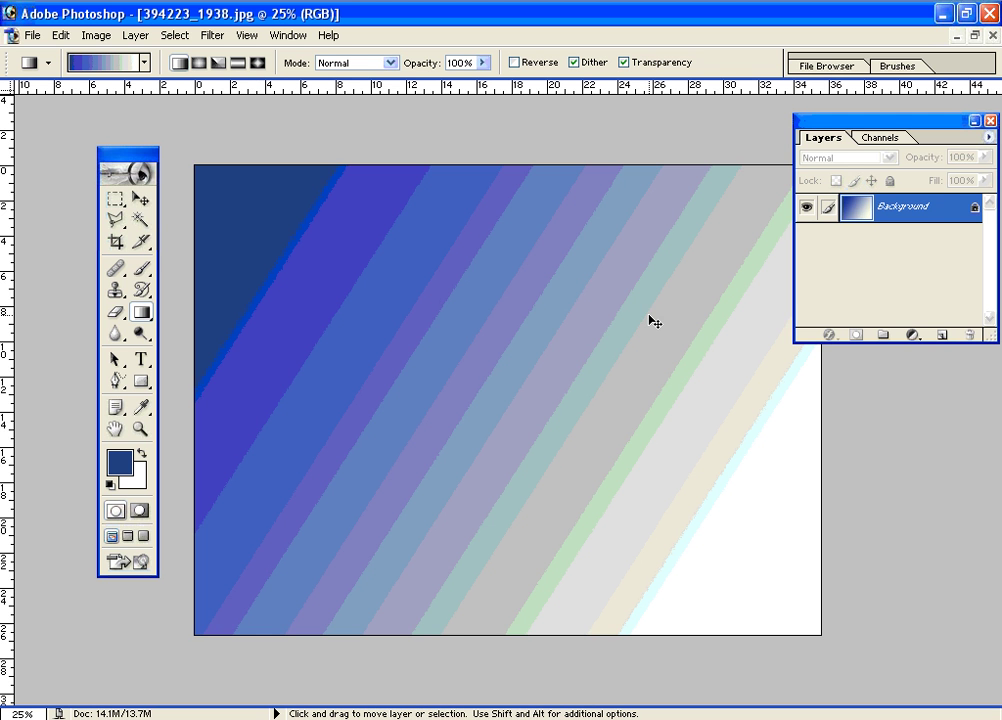
key(ctrl+z)
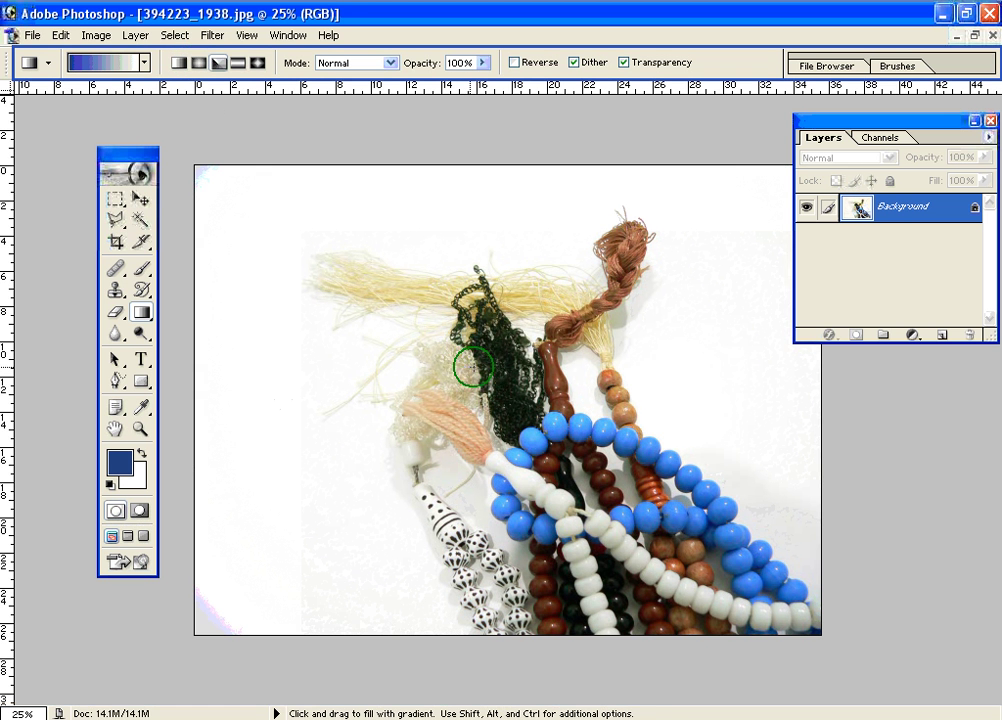
Cover the photo with a blue-to-white angle gradient centred beside the black tassel, and undo it
drag(598, 457, 757, 541)
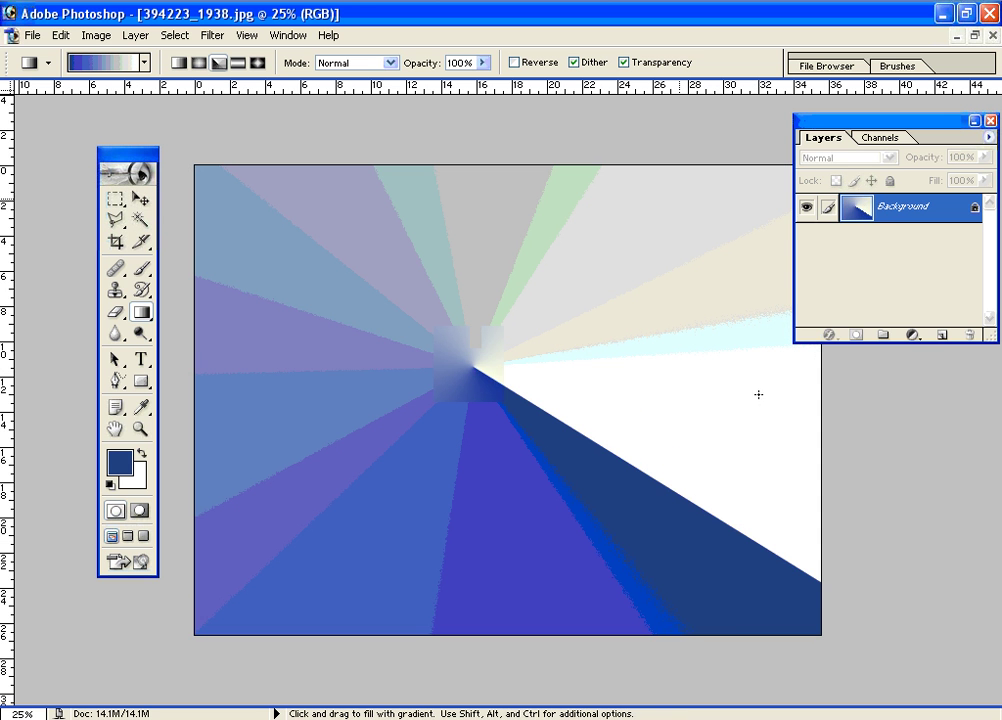
key(ctrl)
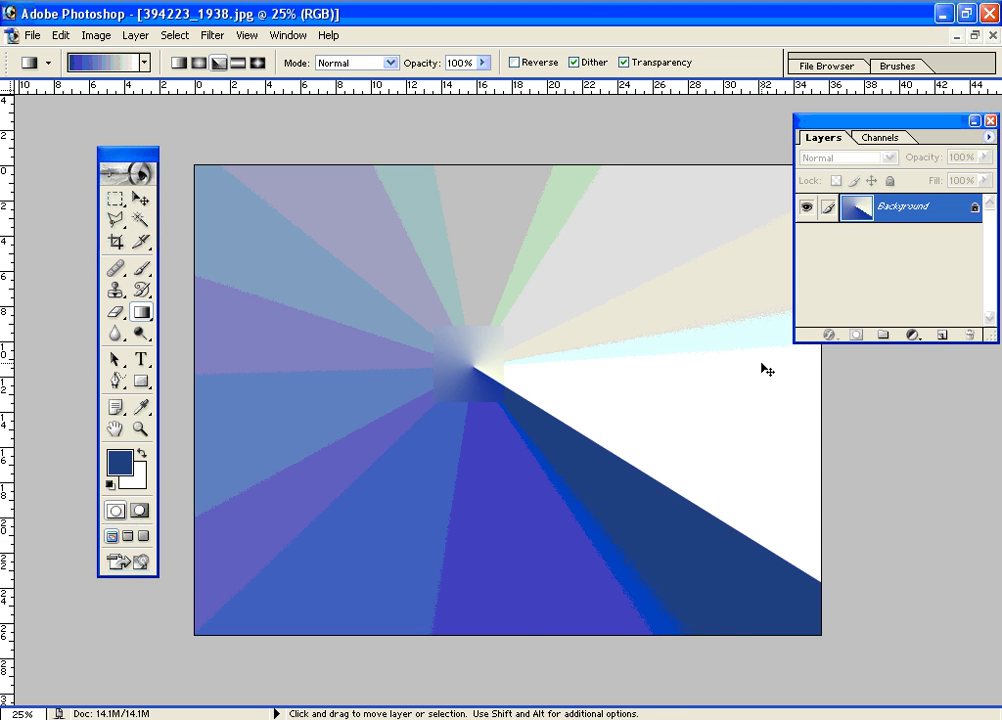
key(ctrl+z)
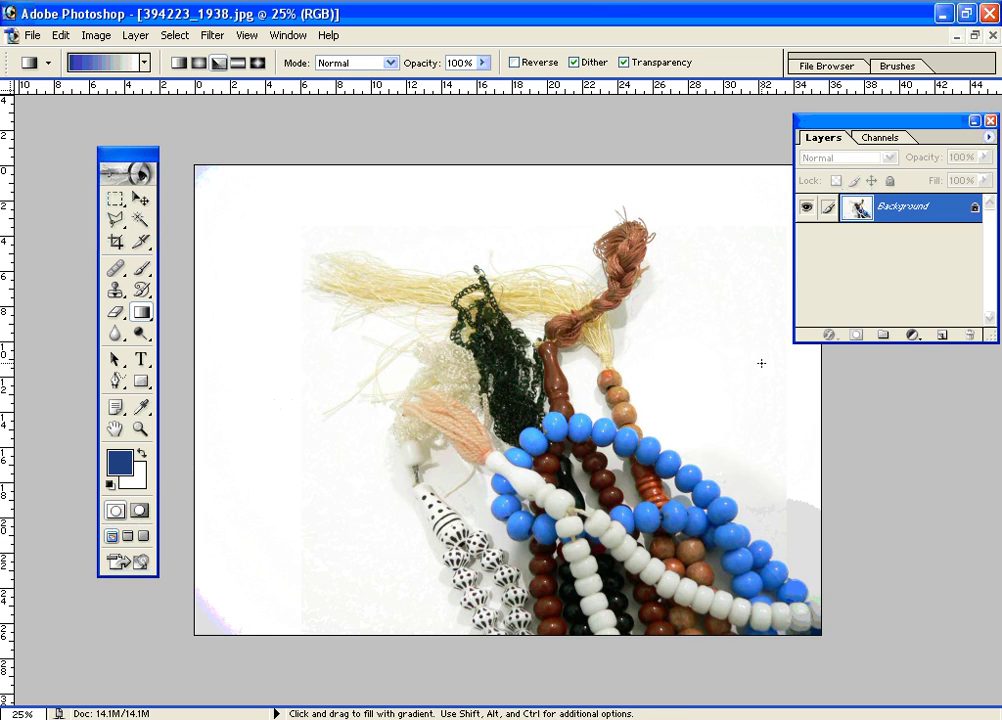
Restore the Paint Bucket as the fill tool, and choose the Eraser tool with its brush enlarged to 400
click(147, 320)
click(179, 332)
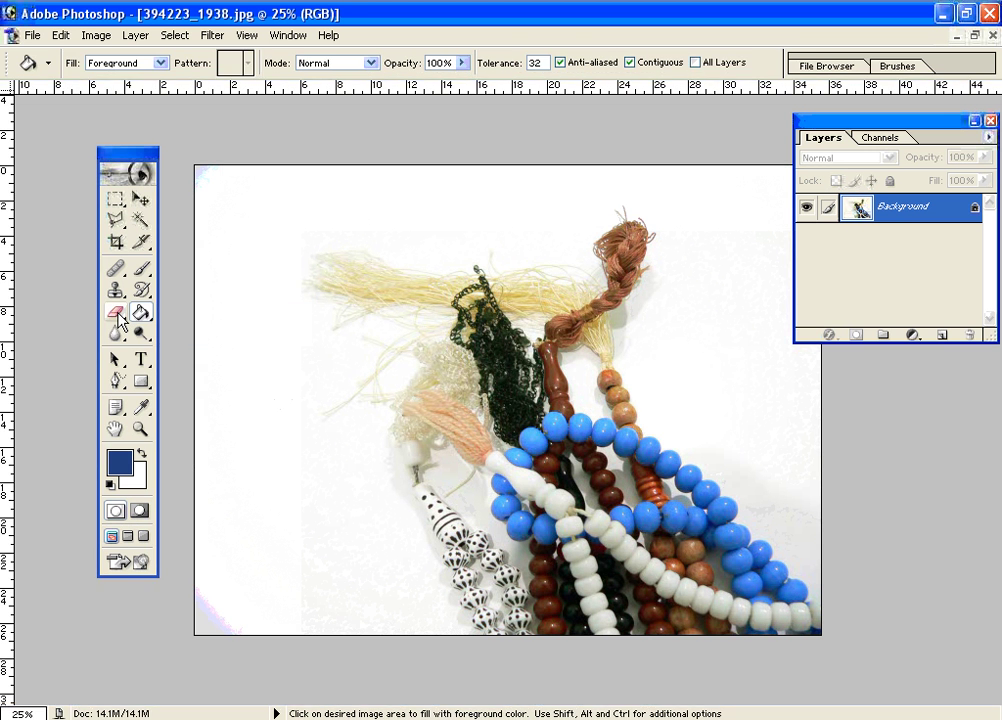
click(117, 314)
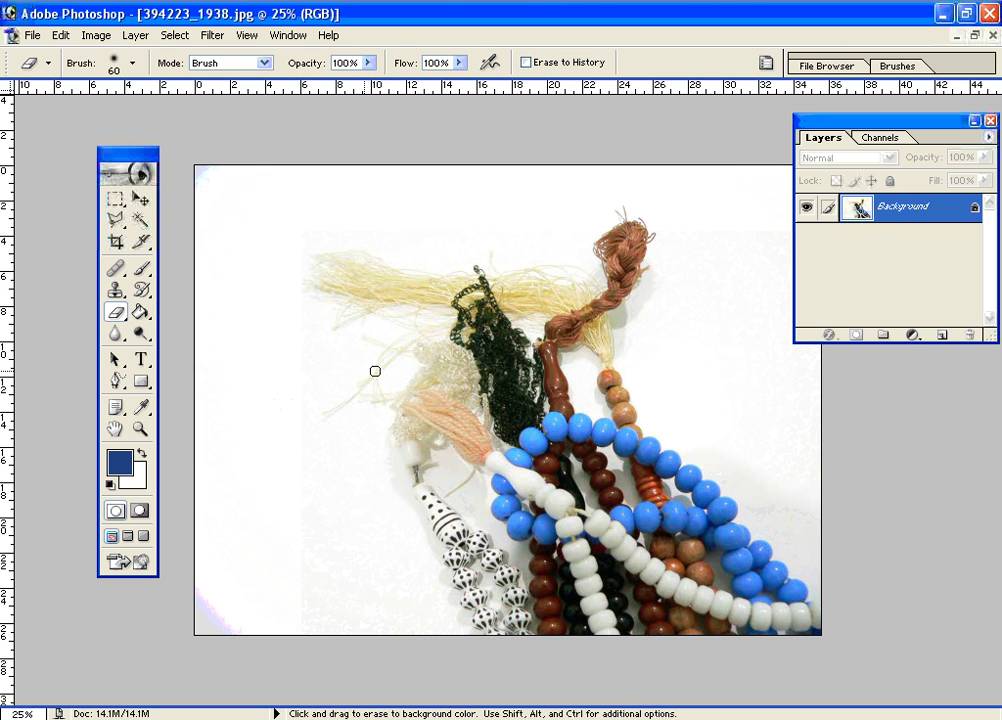
key(bracketright)
key(bracketright)
key(bracketright)
key(bracketright)
key(bracketright)
key(bracketright)
key(bracketright)
key(bracketright)
key(bracketright)
key(bracketright)
key(bracketright)
key(bracketright)
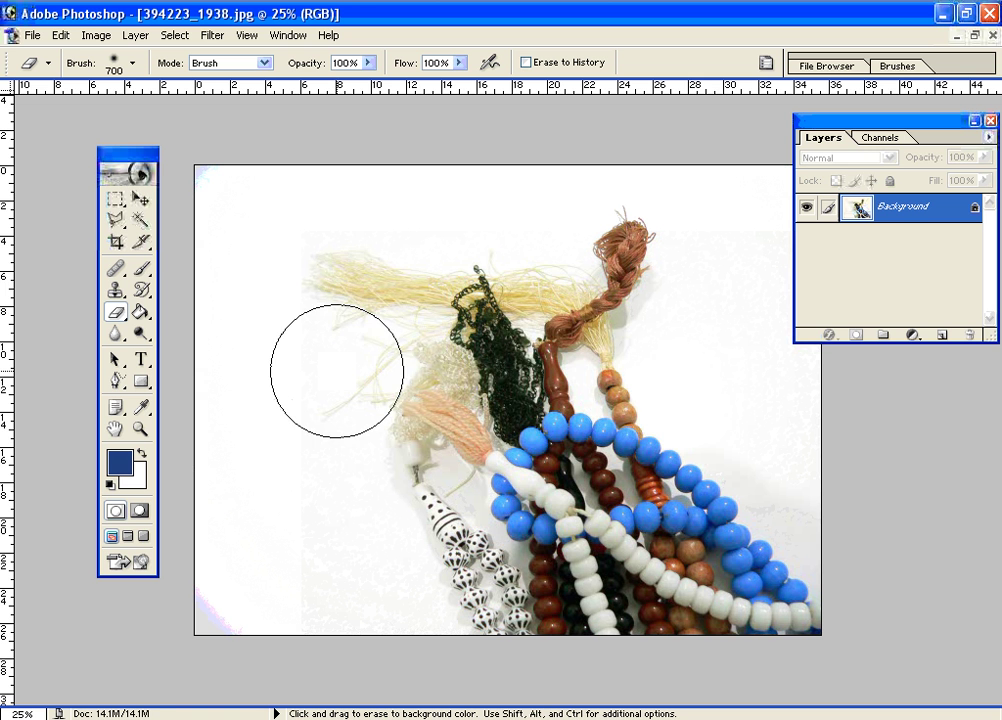
key(bracketleft)
key(bracketleft)
key(bracketleft)
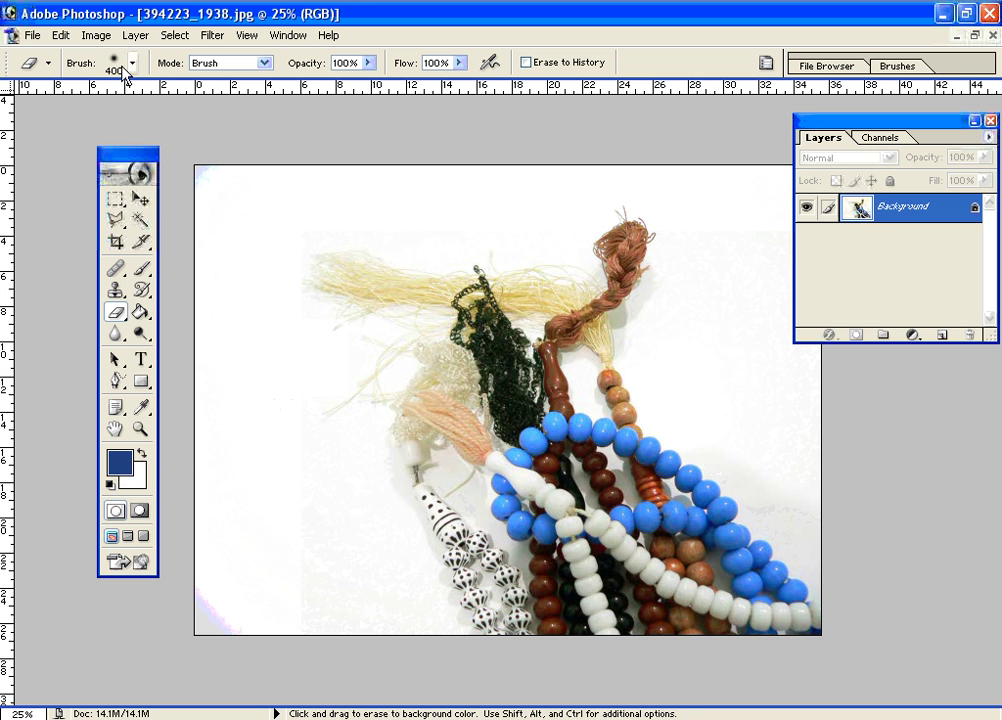
Reset the colours to black and white, and erase the left ends of the tassels and the tip of the brown braid
click(310, 473)
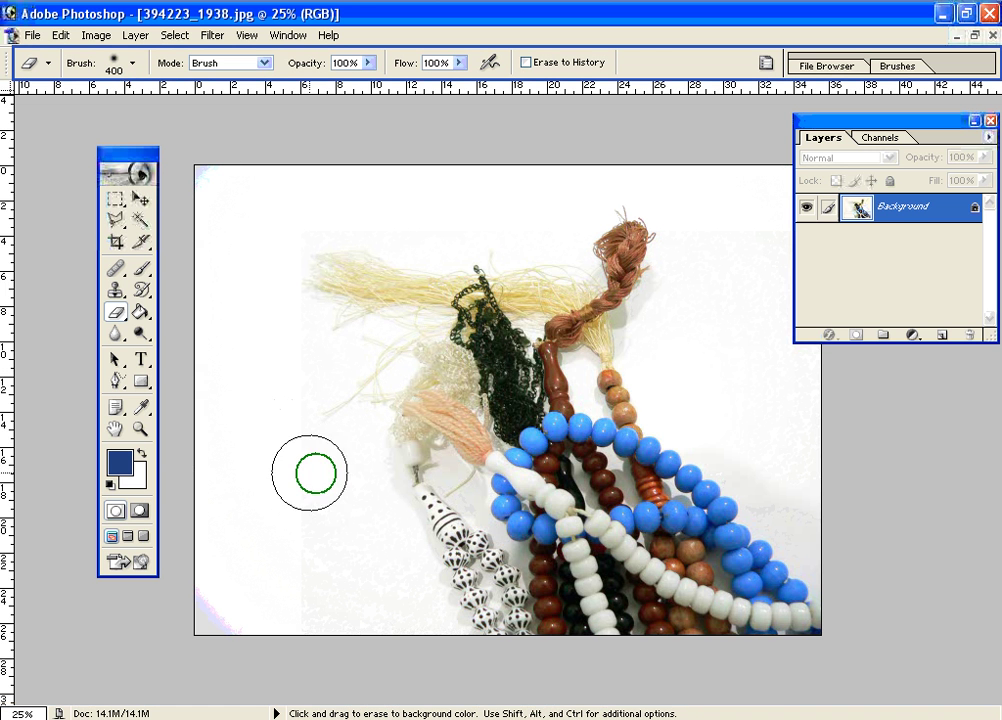
key(ctrl)
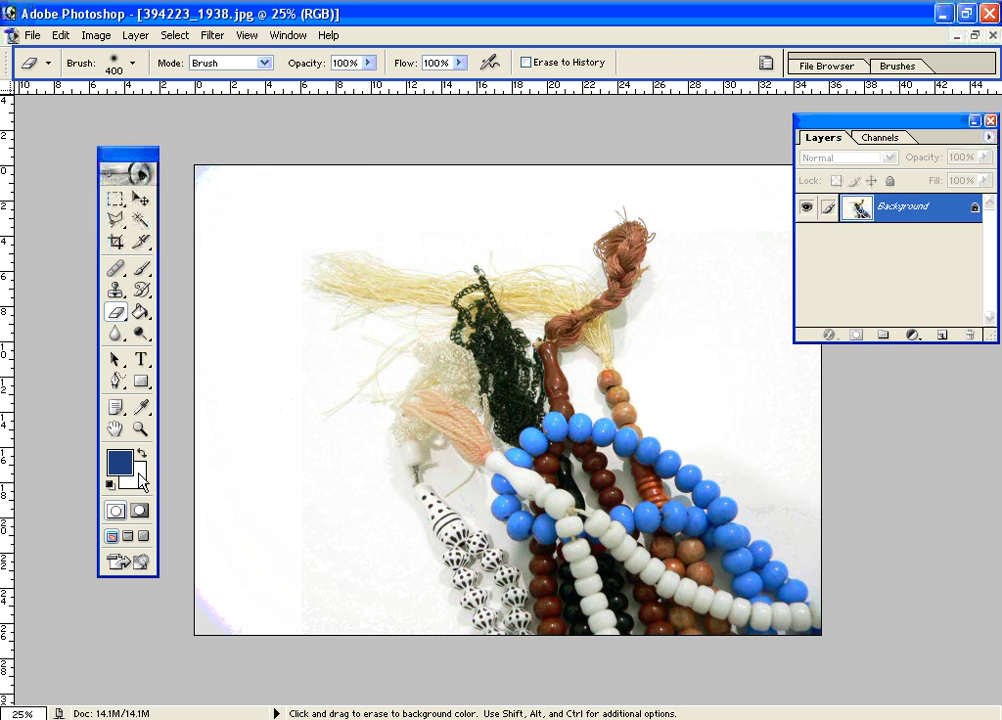
click(109, 484)
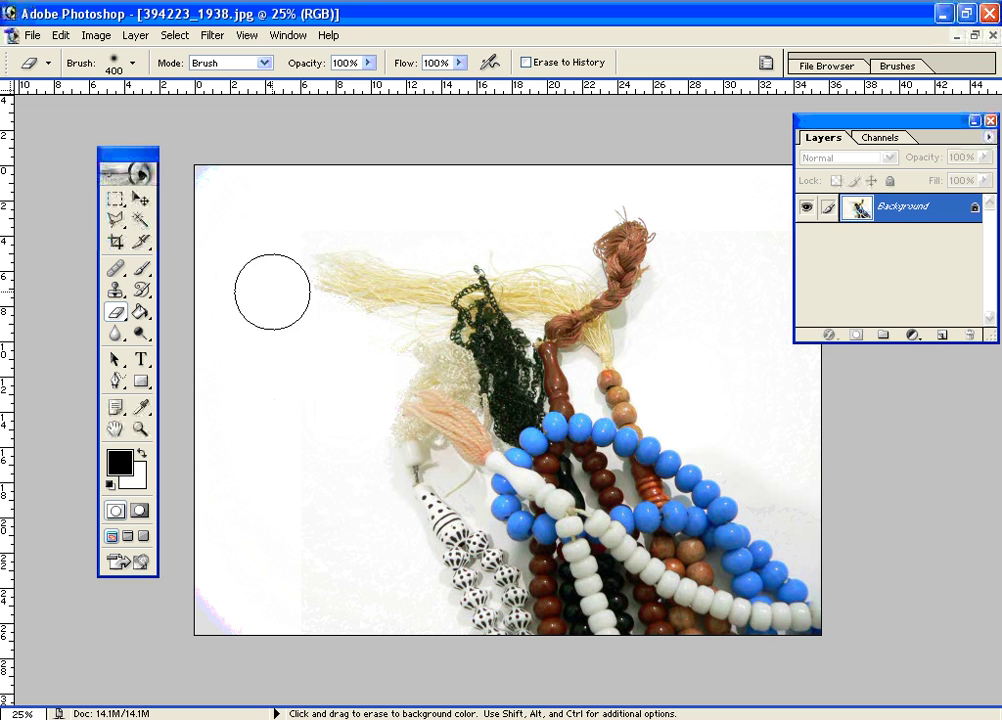
mouse_move(302, 227)
mouse_down()
mouse_move(460, 243)
mouse_move(327, 250)
mouse_move(320, 325)
mouse_move(378, 349)
mouse_move(368, 490)
mouse_move(398, 528)
mouse_move(371, 392)
mouse_move(422, 264)
mouse_move(483, 264)
mouse_move(654, 206)
mouse_move(683, 237)
mouse_move(686, 271)
mouse_move(676, 278)
mouse_move(282, 165)
mouse_up()
Choose the soft round 300 px brush preset for the Eraser
click(131, 66)
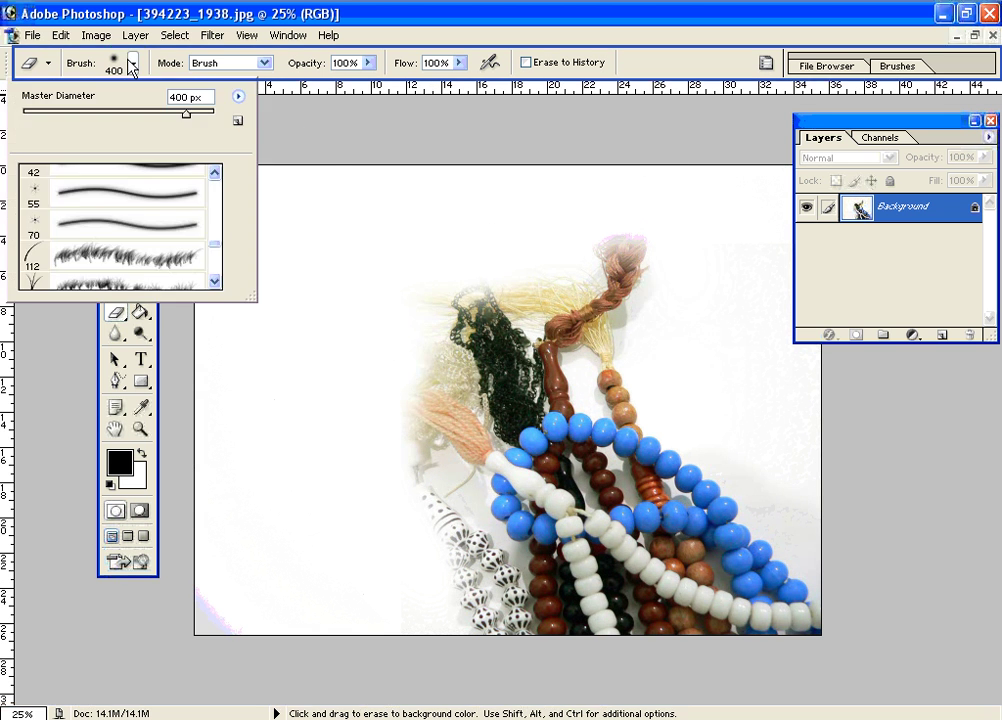
click(216, 175)
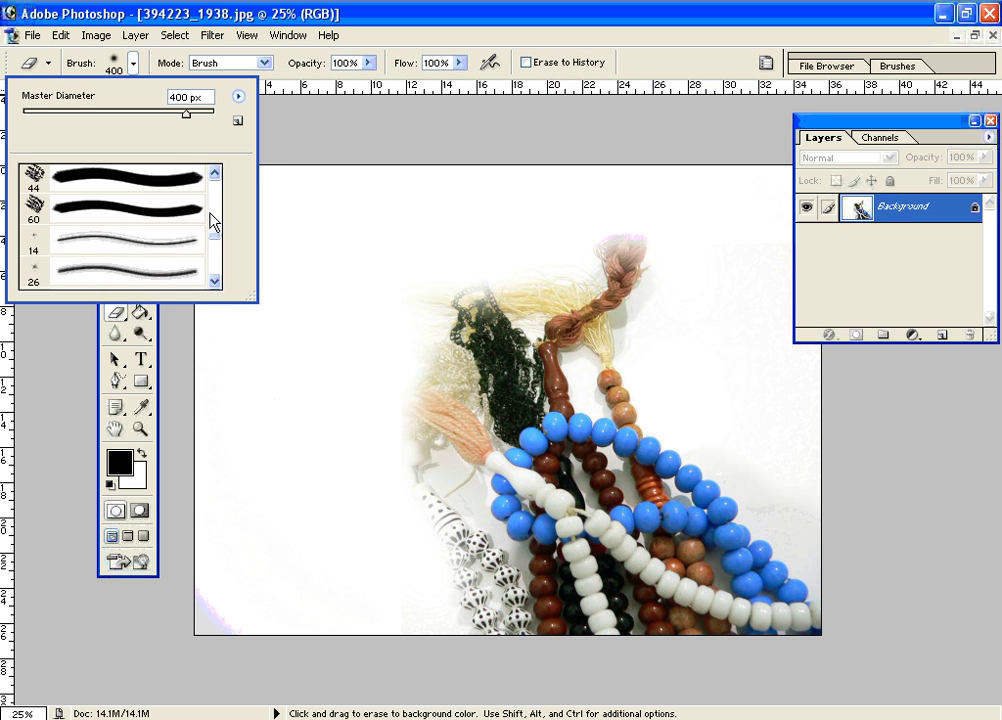
drag(222, 248, 219, 217)
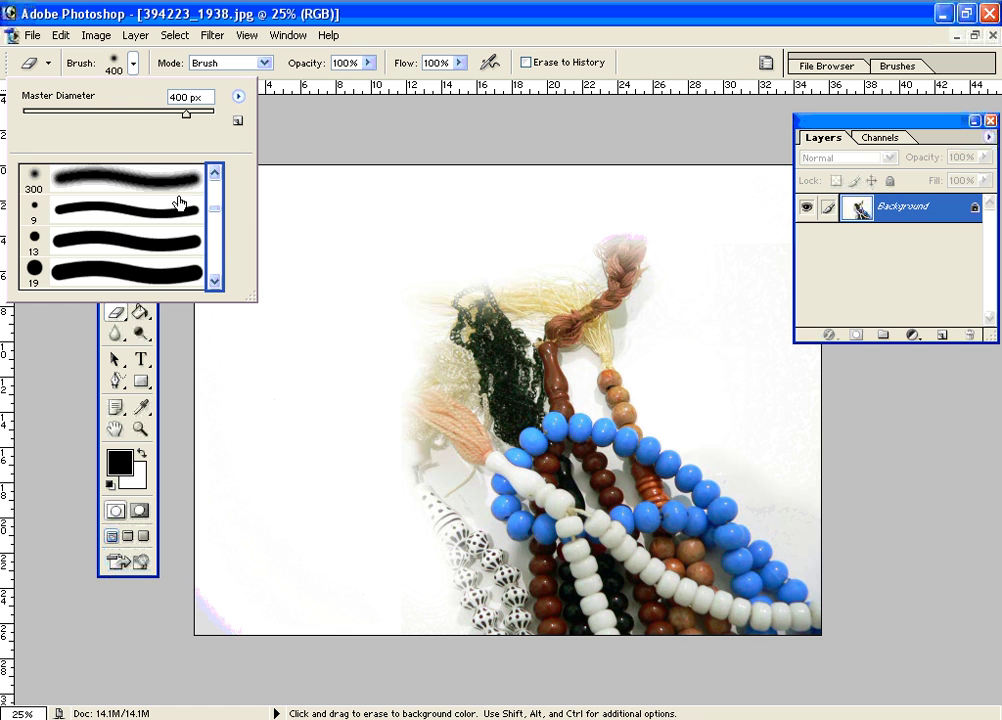
click(175, 186)
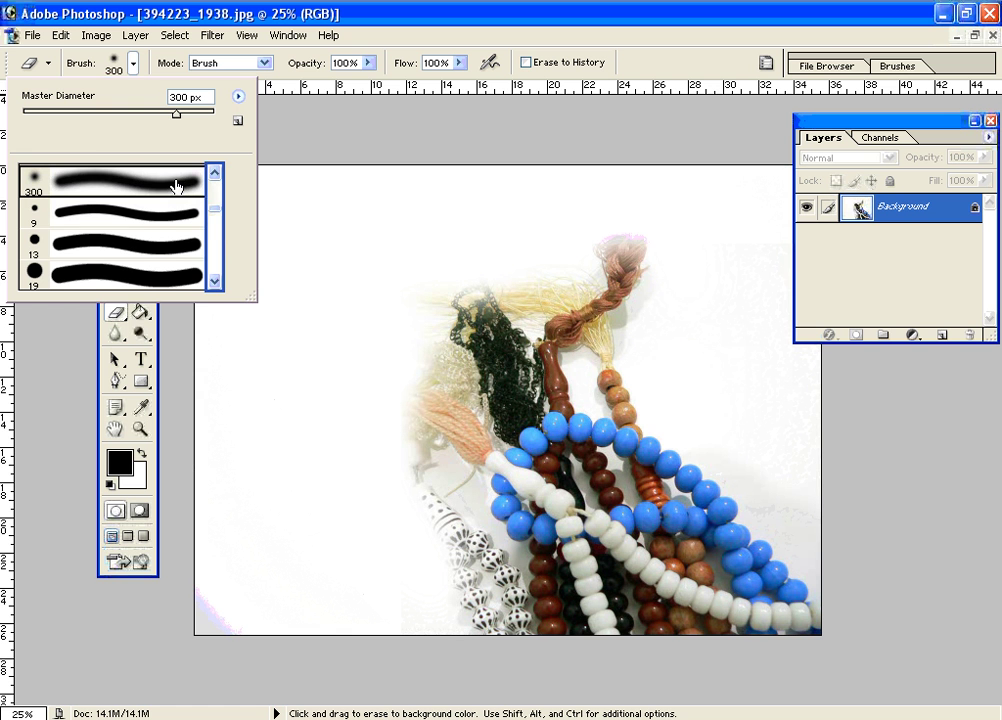
click(298, 85)
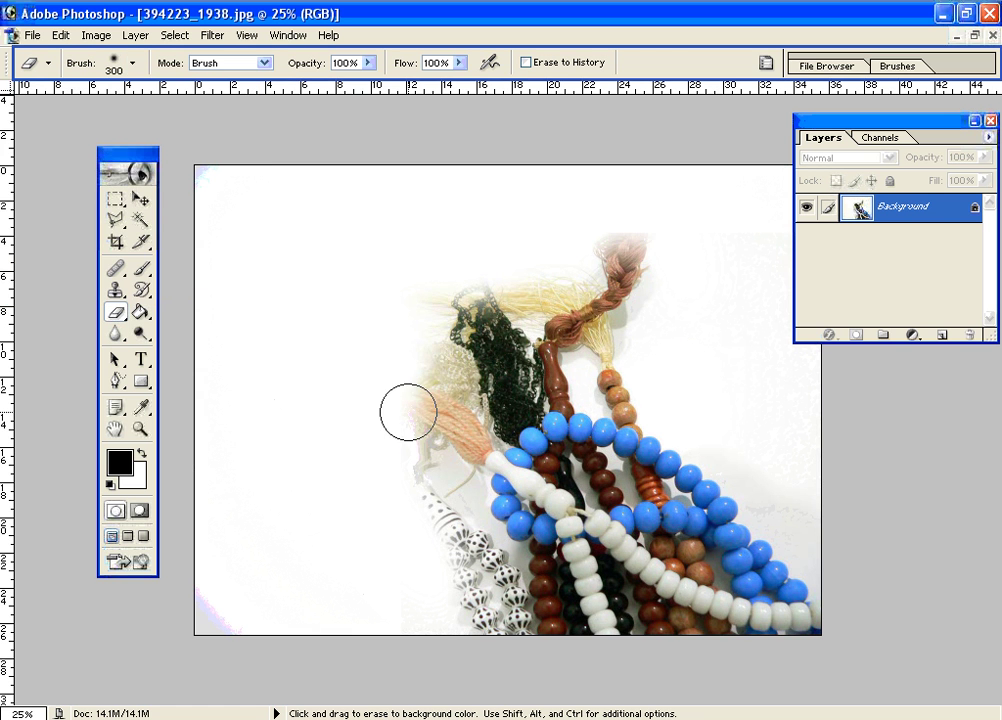
Erase the left edges of the cream and pink tassels, and undo all the eraser strokes back to the full photo
mouse_move(420, 369)
mouse_down()
mouse_move(457, 305)
mouse_move(424, 409)
mouse_up()
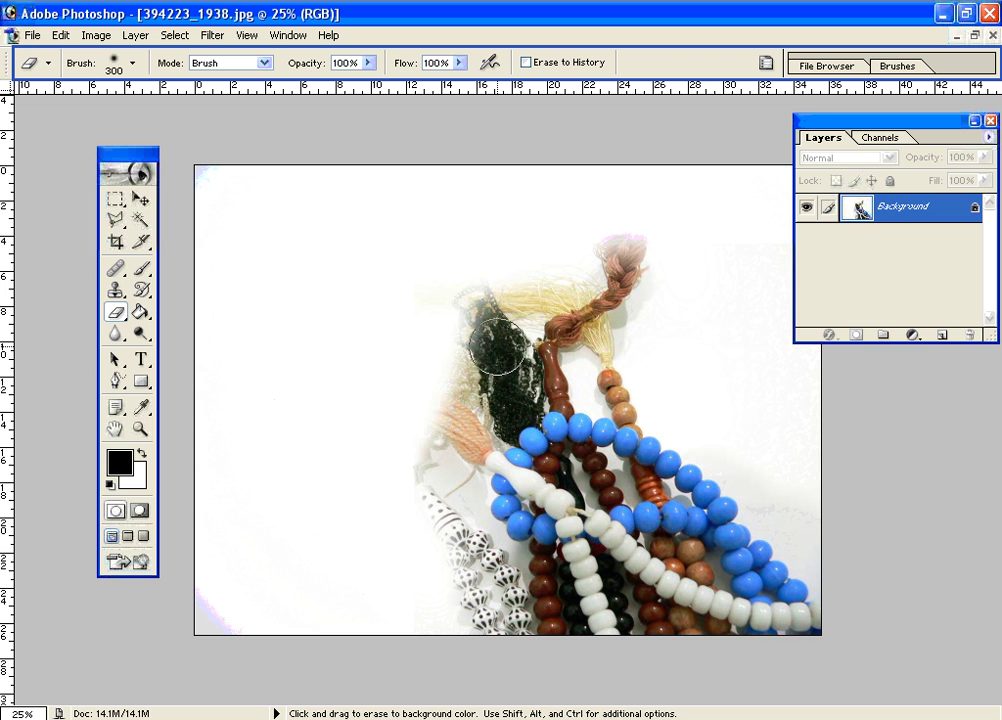
key(ctrl+z)
key(ctrl+alt+z)
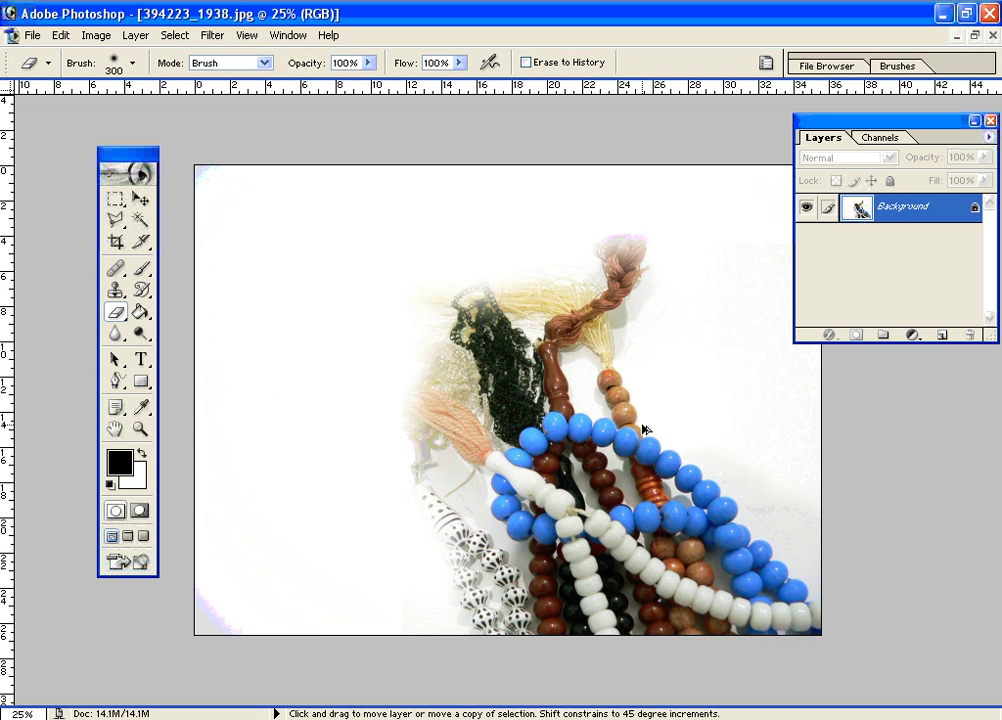
key(ctrl+alt+z)
key(ctrl+alt+z)
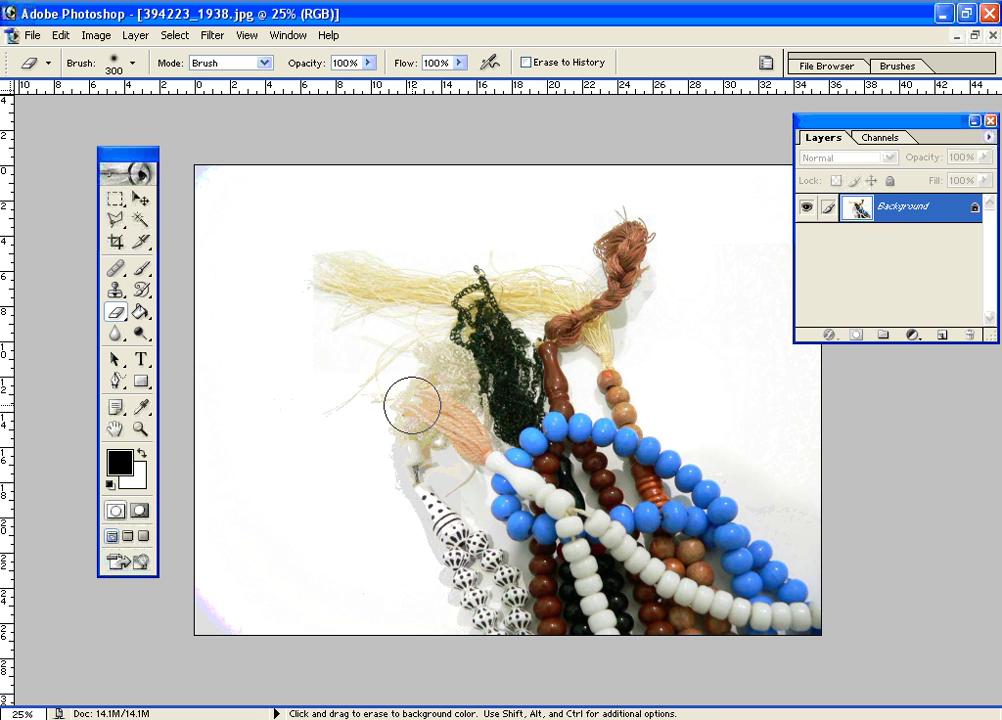
key(ctrl+alt+z)
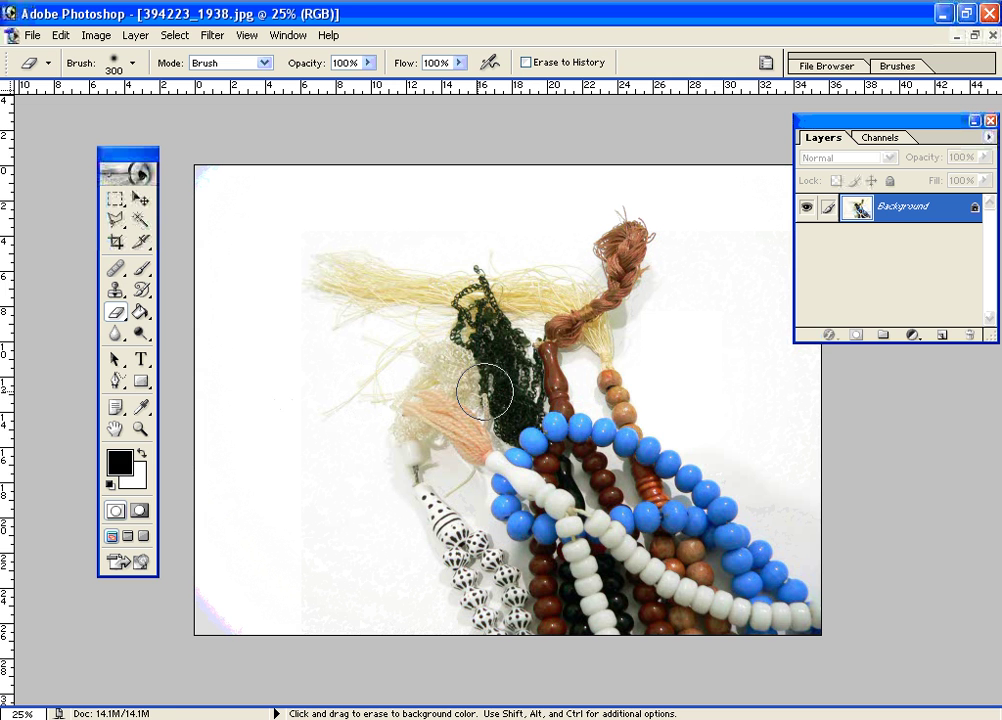
Choose the Dodge tool with a 200 brush and the Midtones range
click(145, 333)
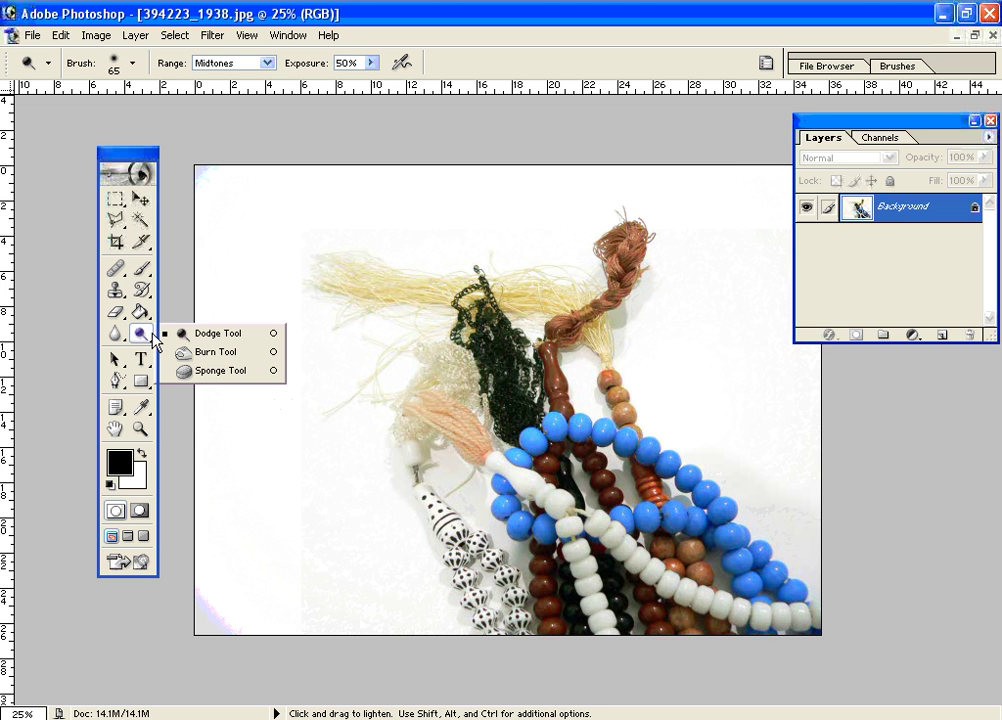
click(204, 336)
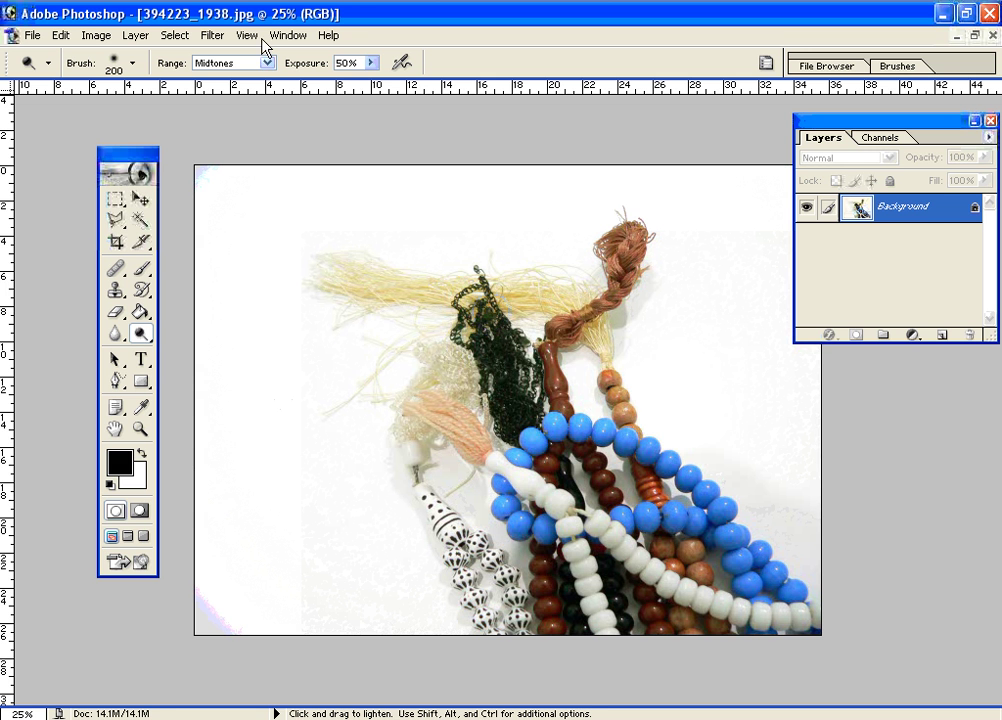
click(268, 63)
click(222, 91)
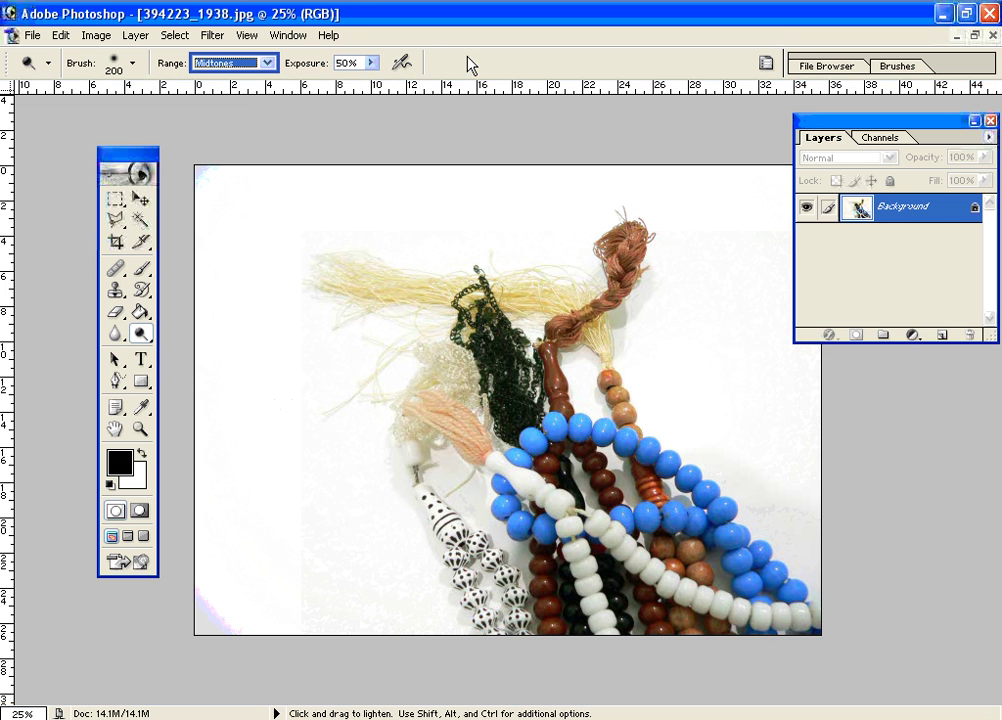
Lighten the black tassel with the Dodge tool at 50% exposure, and undo the strokes
mouse_move(511, 311)
mouse_down()
mouse_move(531, 387)
mouse_move(469, 319)
mouse_move(535, 408)
mouse_move(472, 336)
mouse_up()
key(ctrl+z)
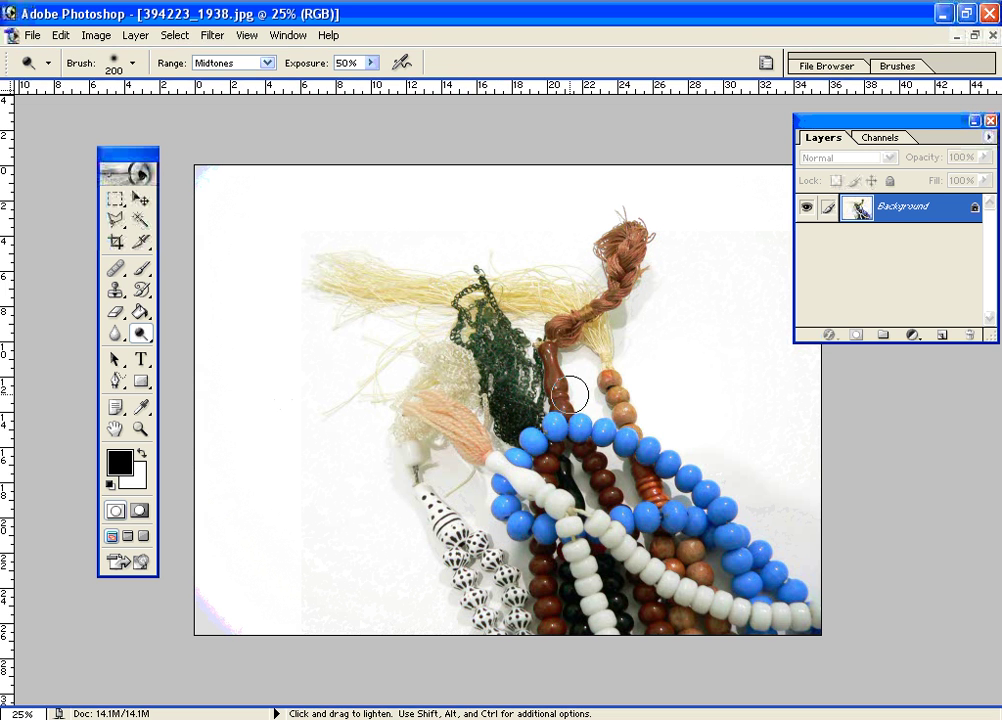
key(ctrl+alt+z)
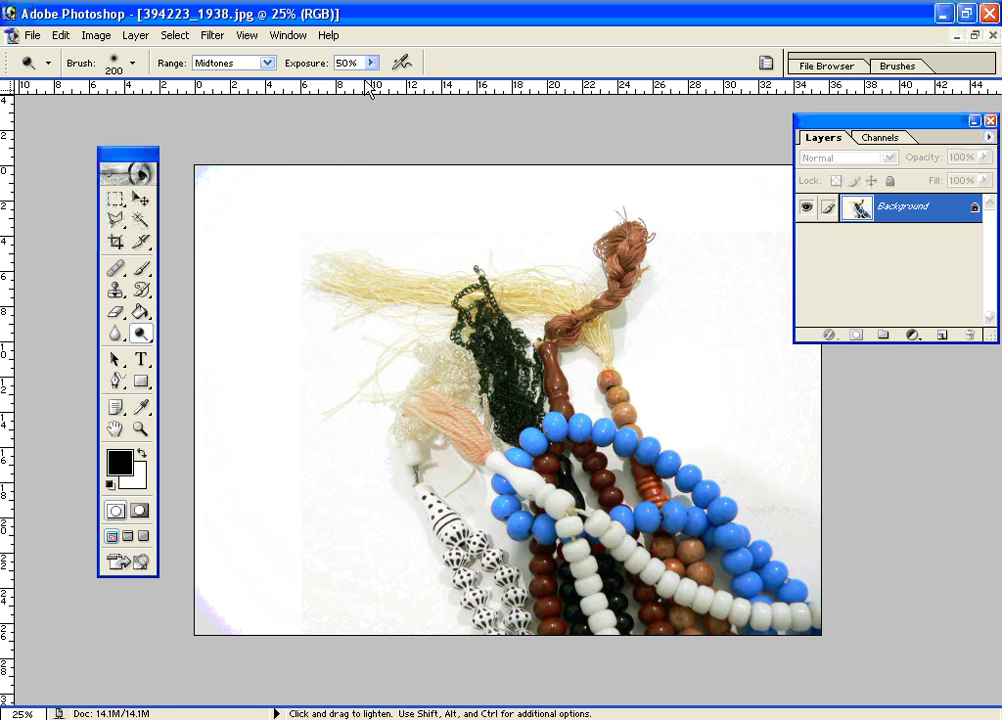
Raise the Dodge tool's exposure to 100% and lighten the black tassel from its lower part up to its top
mouse_move(372, 64)
mouse_down()
mouse_move(381, 84)
mouse_move(430, 90)
mouse_up()
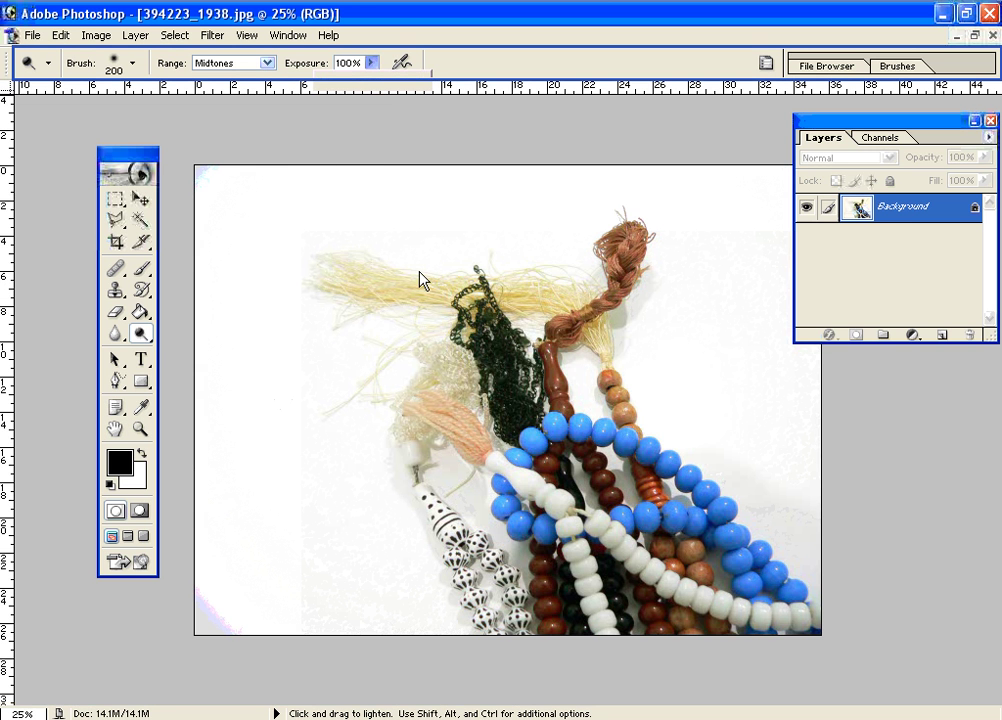
mouse_move(488, 360)
mouse_down()
mouse_move(481, 391)
mouse_move(507, 366)
mouse_move(501, 357)
mouse_move(528, 420)
mouse_up()
mouse_move(487, 336)
mouse_down()
mouse_move(532, 422)
mouse_move(499, 371)
mouse_move(485, 296)
mouse_up()
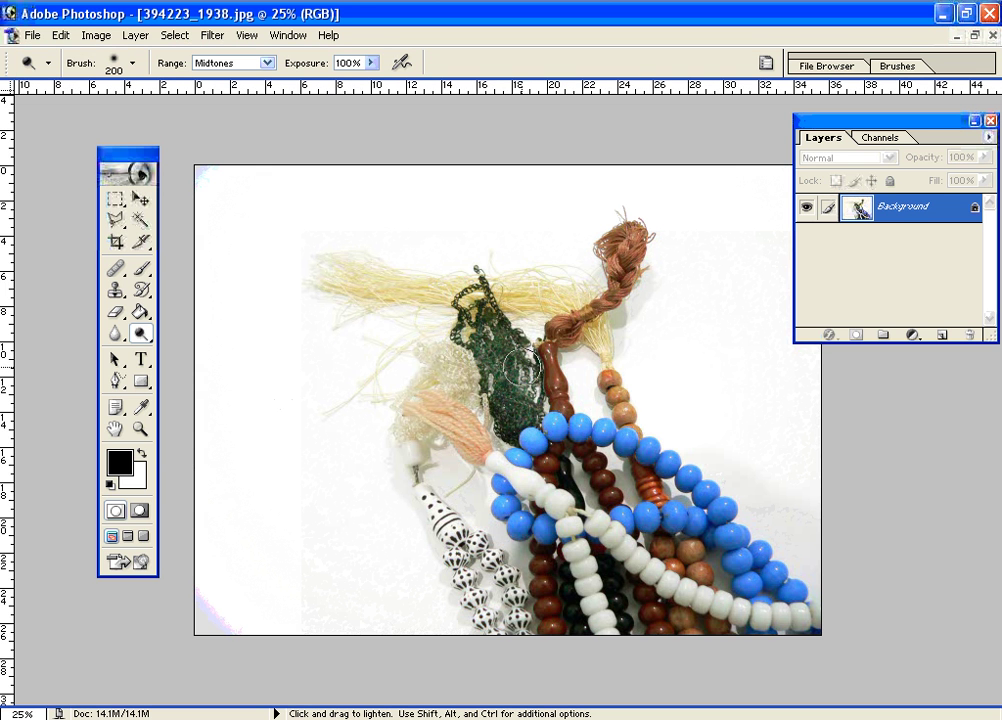
Lighten the right side of the black tassel down to its lower end with the Dodge tool, and undo the dodge strokes
drag(524, 340, 541, 406)
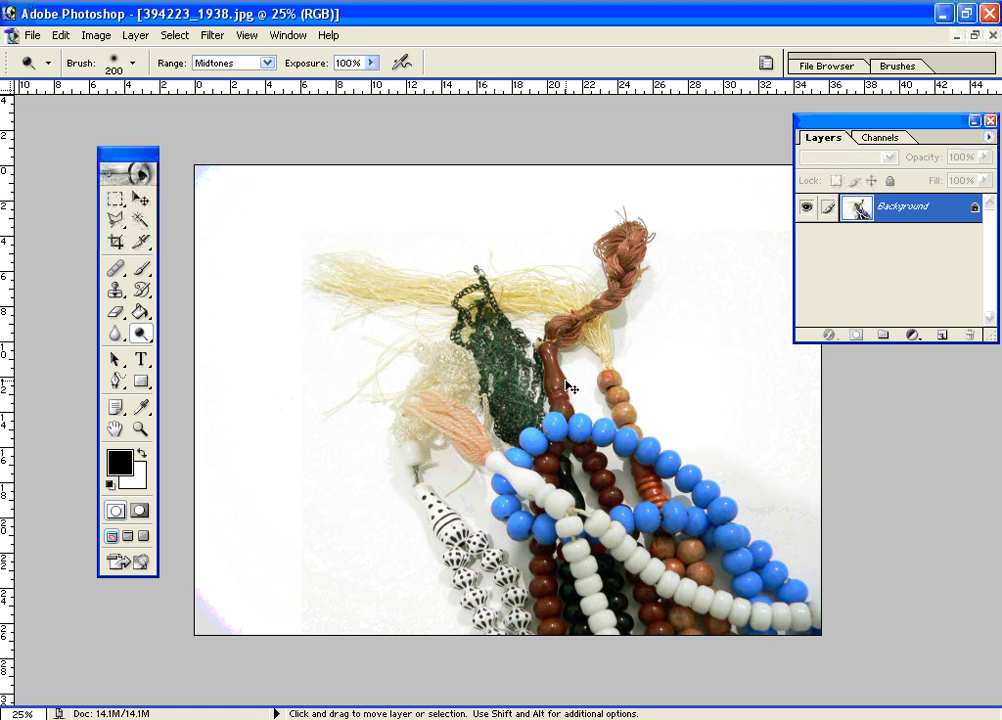
key(ctrl+alt+z)
key(ctrl+alt+z)
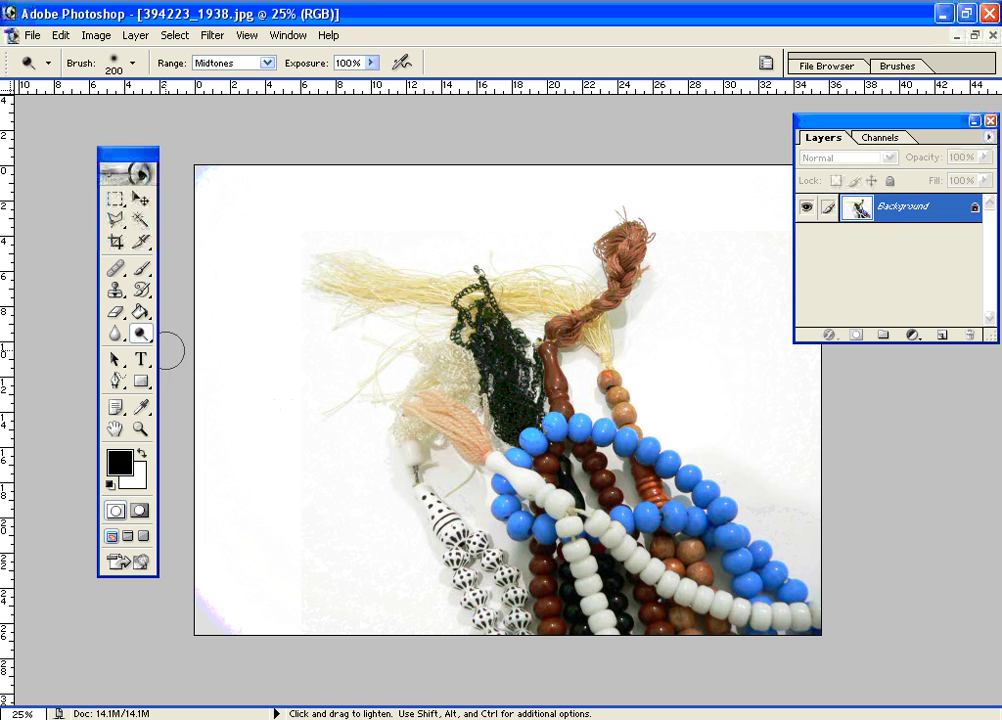
Choose the Burn tool and raise its exposure to 100%
drag(141, 333, 196, 362)
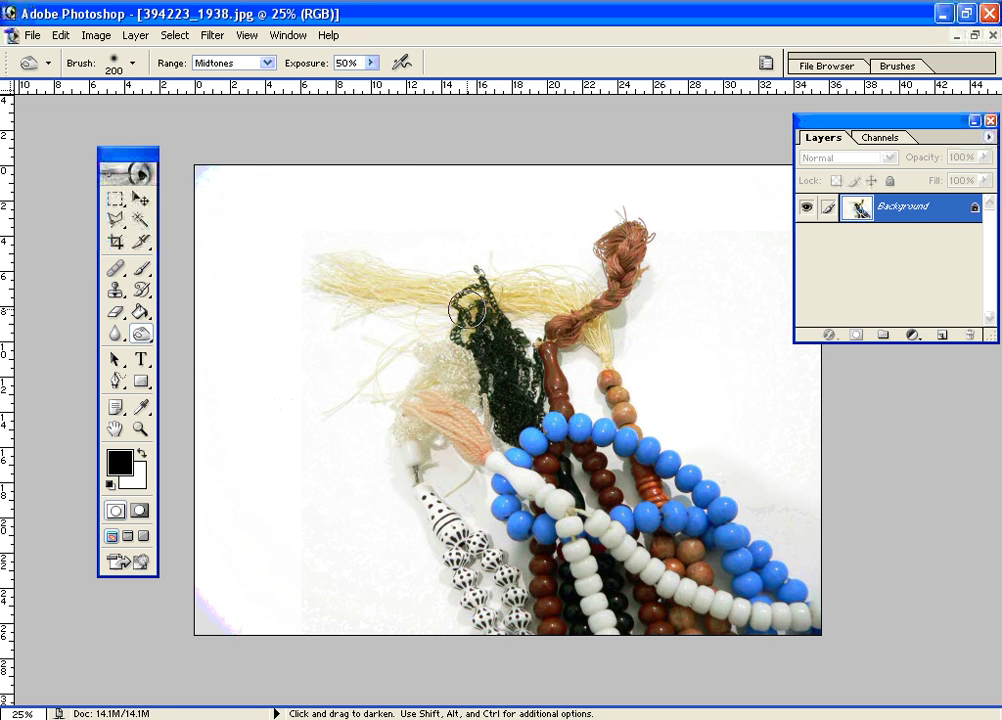
click(371, 62)
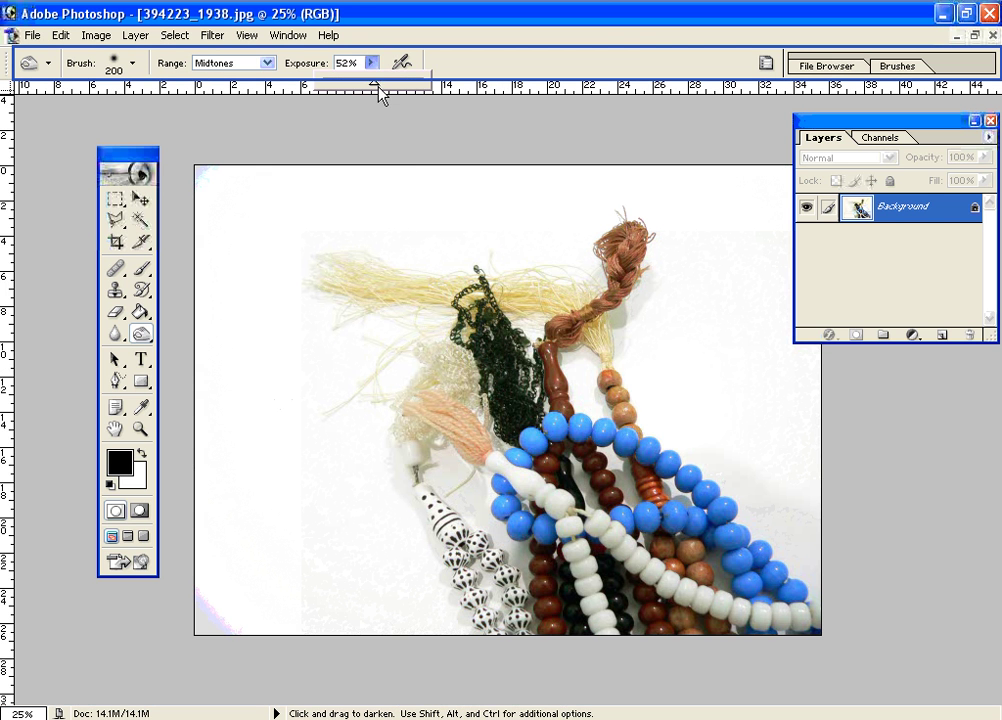
click(558, 381)
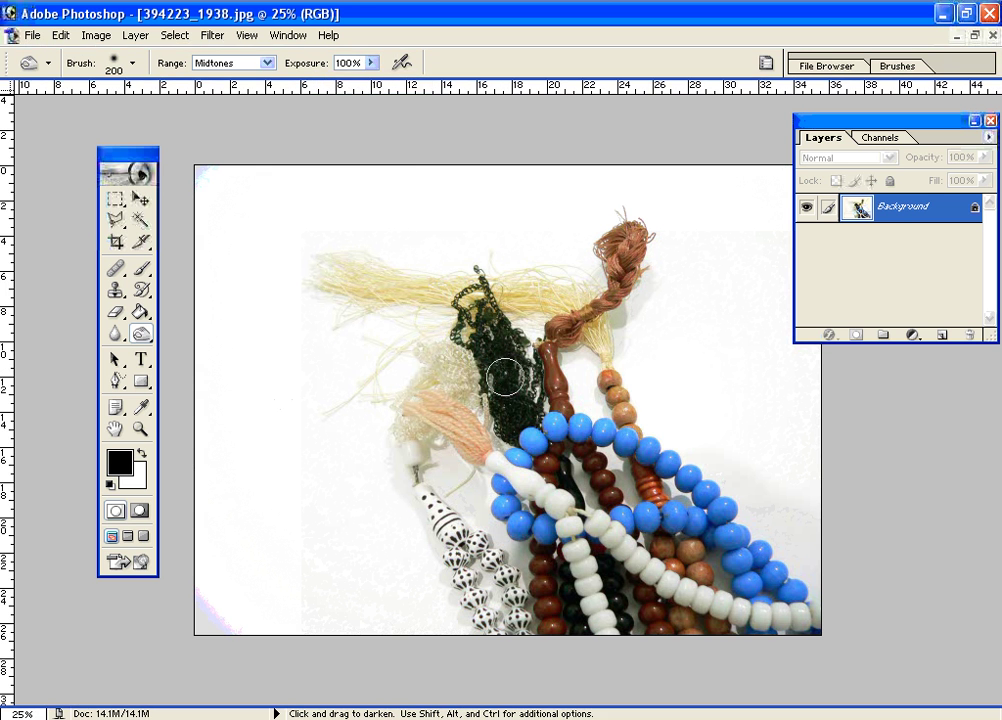
Darken the black and pink tassels with the Burn tool, and undo the strokes
mouse_move(508, 358)
mouse_down()
mouse_move(528, 443)
mouse_move(504, 466)
mouse_move(487, 422)
mouse_move(578, 520)
mouse_move(505, 473)
mouse_move(562, 520)
mouse_move(508, 481)
mouse_move(456, 426)
mouse_up()
mouse_move(500, 462)
mouse_down()
mouse_move(440, 412)
mouse_move(480, 443)
mouse_move(419, 412)
mouse_move(504, 443)
mouse_up()
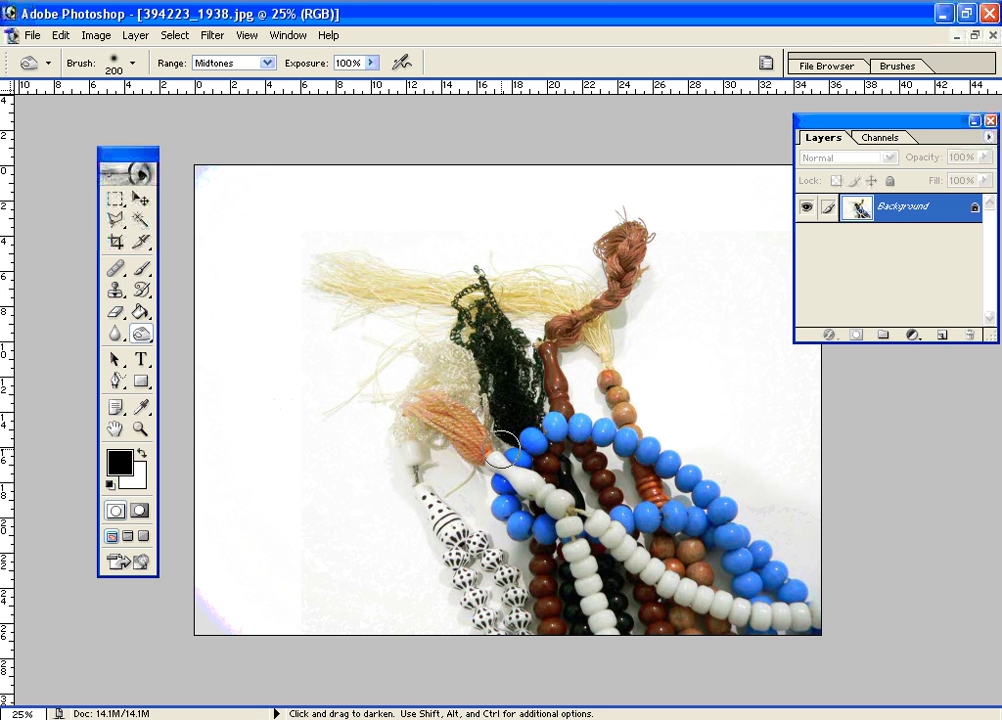
drag(436, 408, 461, 421)
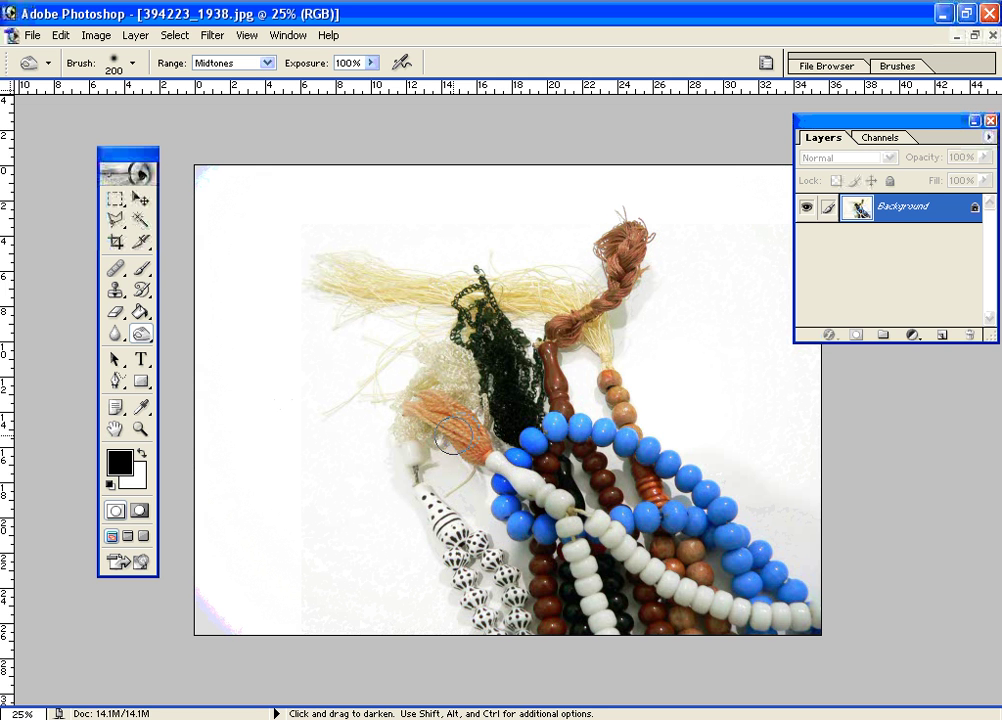
key(ctrl)
key(ctrl+z)
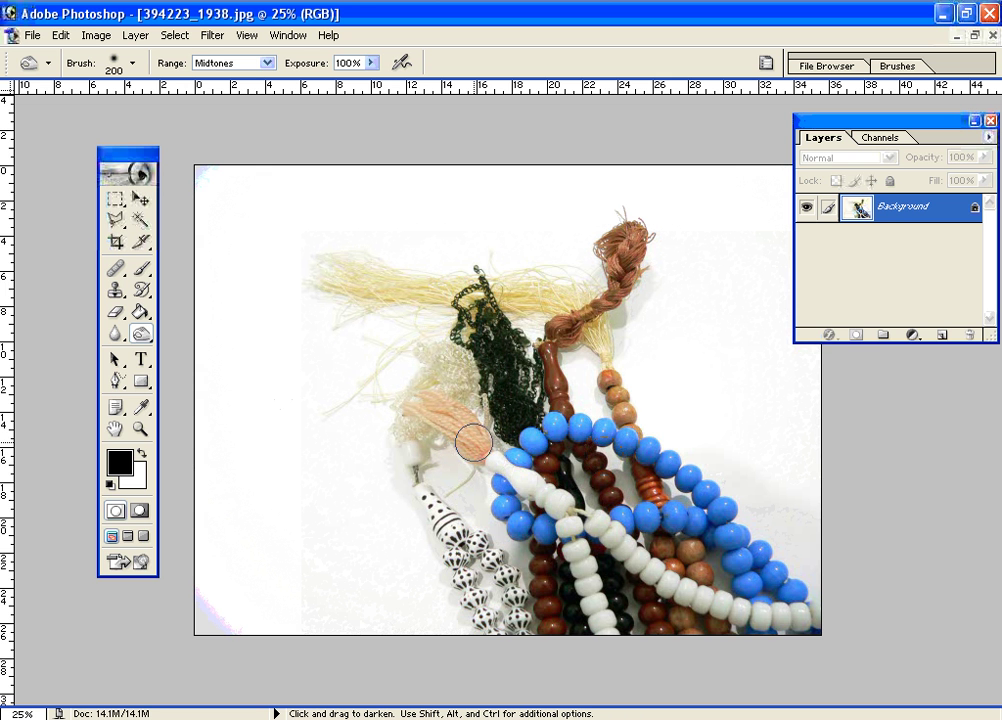
Darken the pink, yellow and cream tassels with the Burn tool at 100% exposure, and undo all the burn strokes
drag(471, 441, 432, 410)
key(ctrl+z)
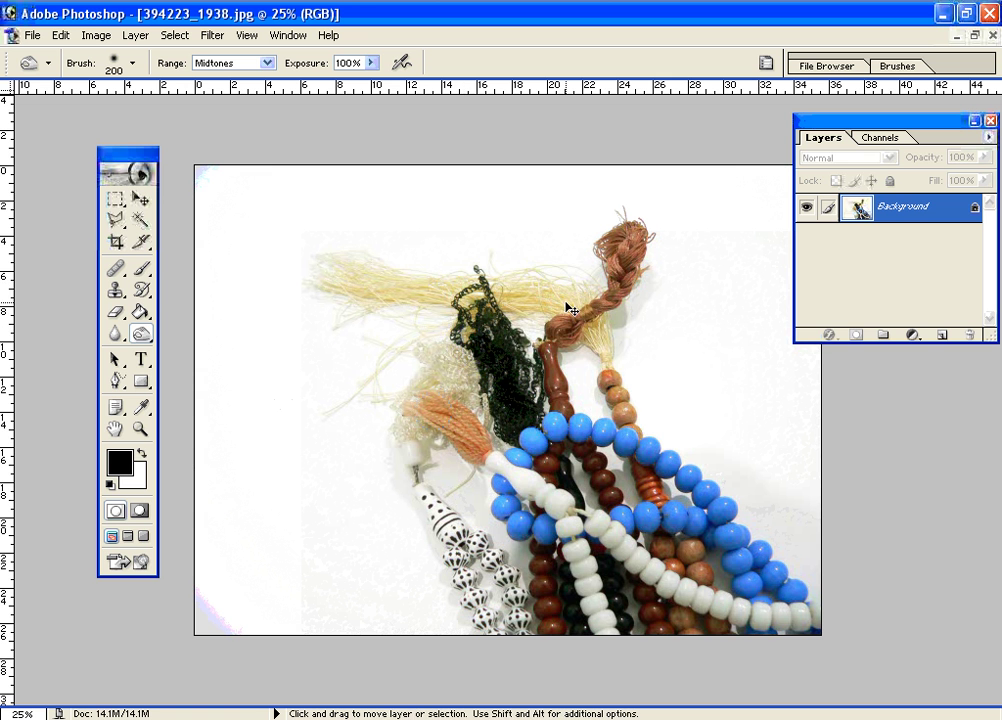
key(ctrl+z)
mouse_move(450, 291)
mouse_down()
mouse_move(316, 258)
mouse_move(412, 288)
mouse_move(334, 289)
mouse_move(313, 283)
mouse_move(367, 285)
mouse_move(309, 258)
mouse_move(347, 258)
mouse_move(313, 258)
mouse_move(330, 258)
mouse_move(367, 291)
mouse_move(350, 294)
mouse_move(520, 300)
mouse_move(558, 315)
mouse_move(535, 295)
mouse_move(545, 295)
mouse_move(579, 302)
mouse_move(597, 332)
mouse_up()
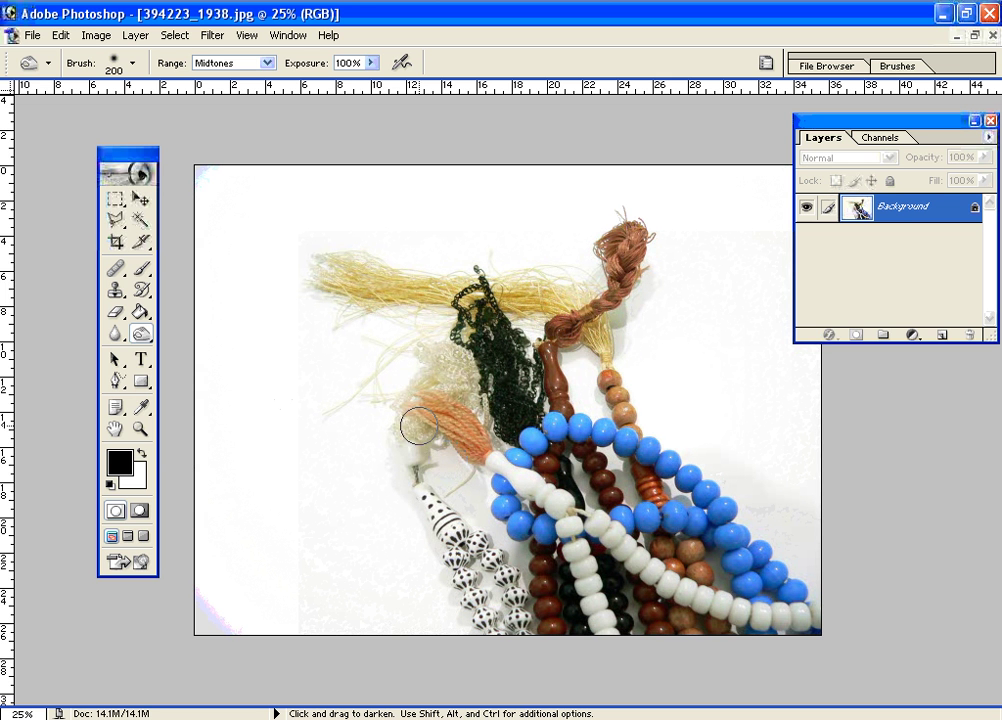
mouse_move(415, 412)
mouse_down()
mouse_move(467, 362)
mouse_move(436, 383)
mouse_move(447, 360)
mouse_move(411, 391)
mouse_move(380, 395)
mouse_up()
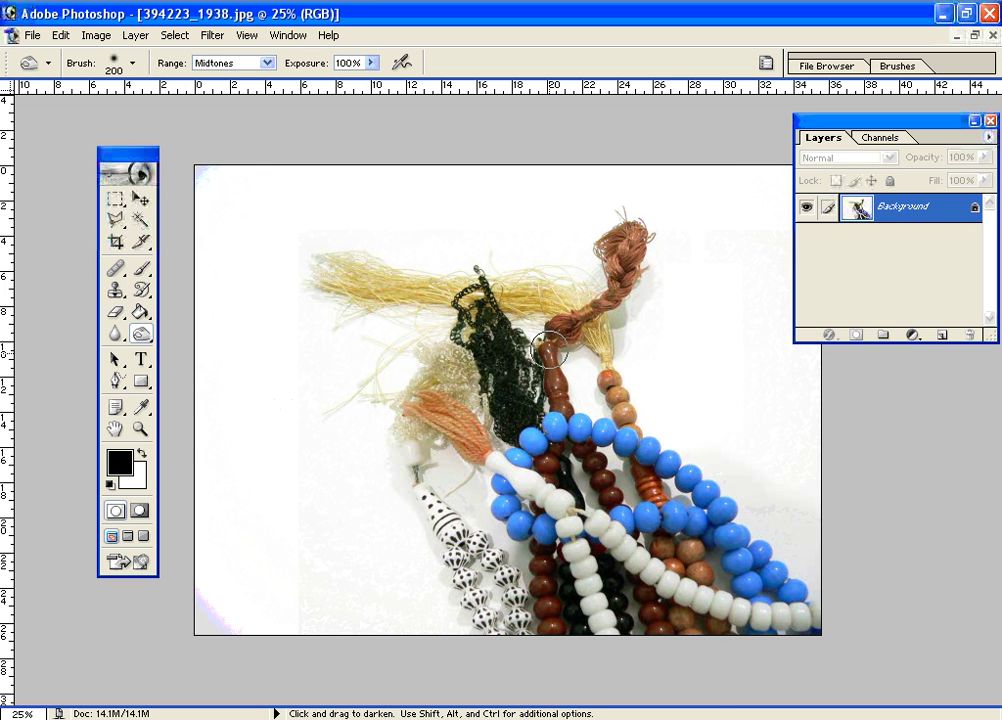
key(ctrl)
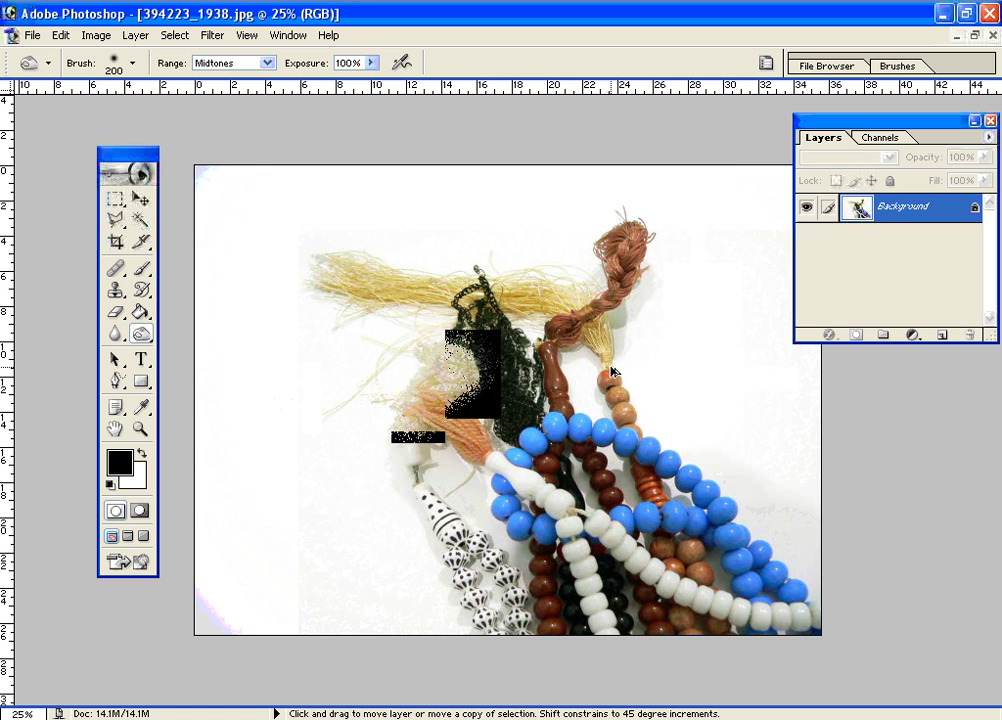
key(ctrl+z)
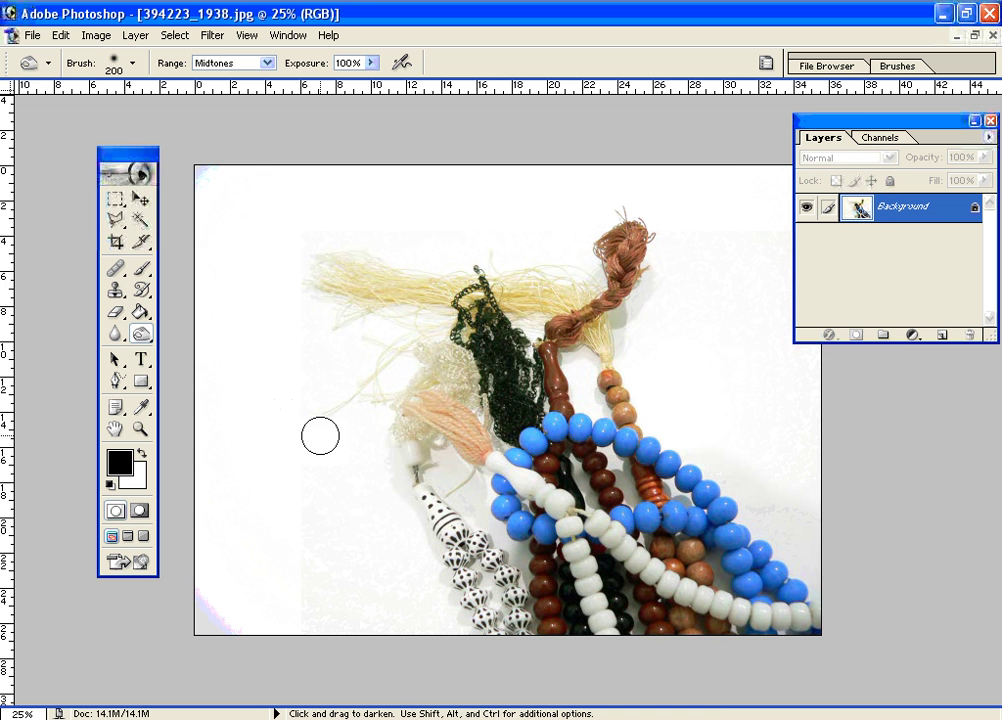
Choose the Sponge tool and enlarge its brush to 250
click(140, 344)
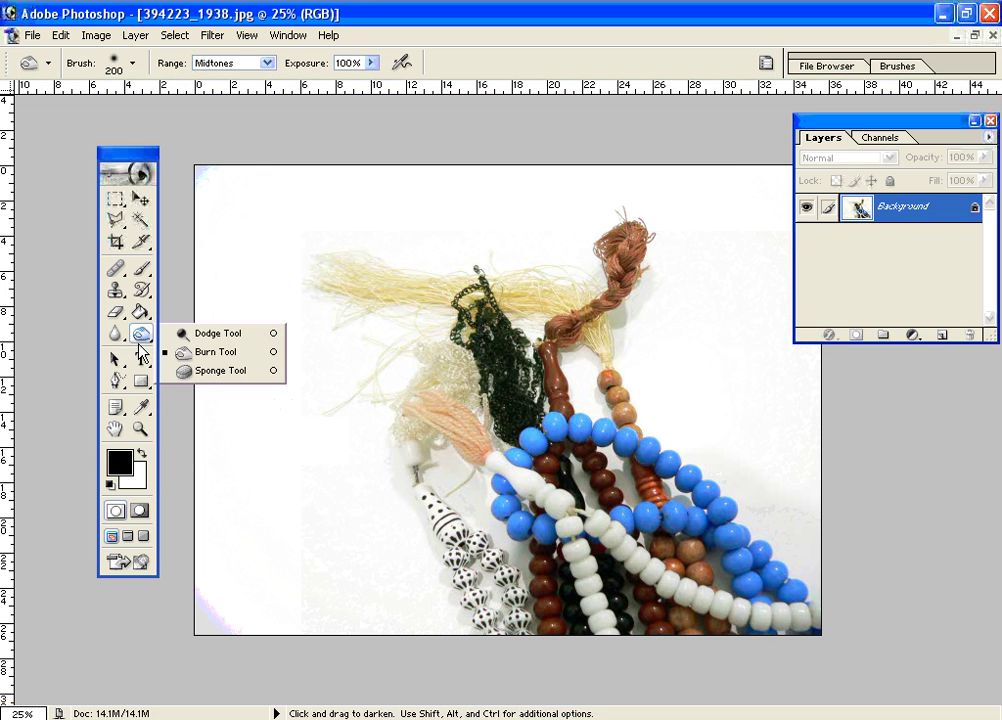
click(213, 373)
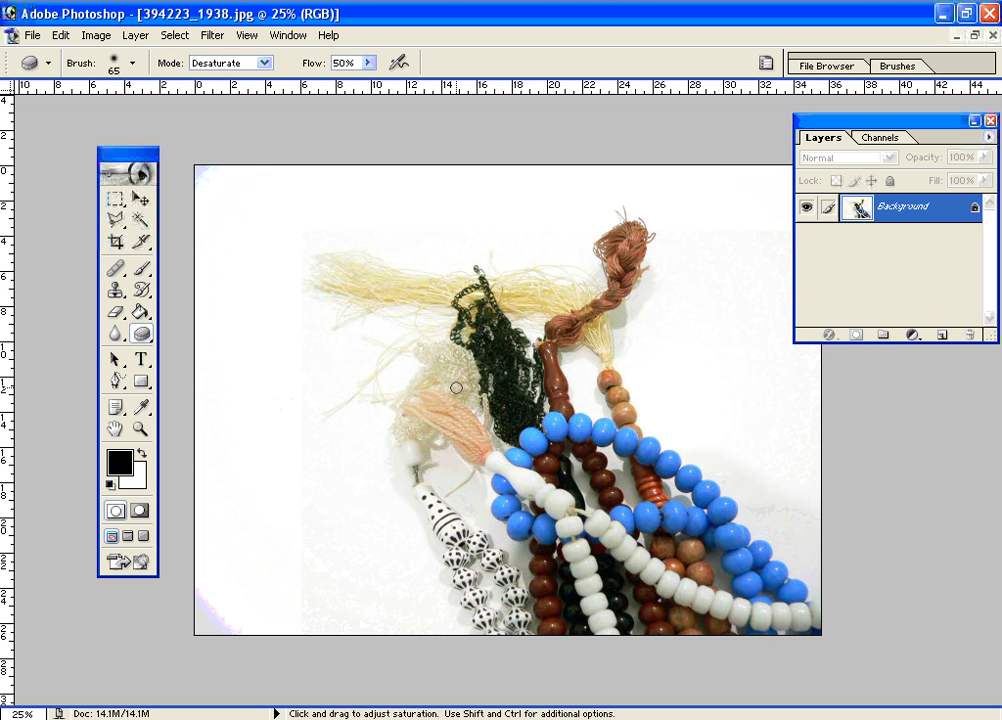
key(bracketright)
key(bracketright)
key(bracketright)
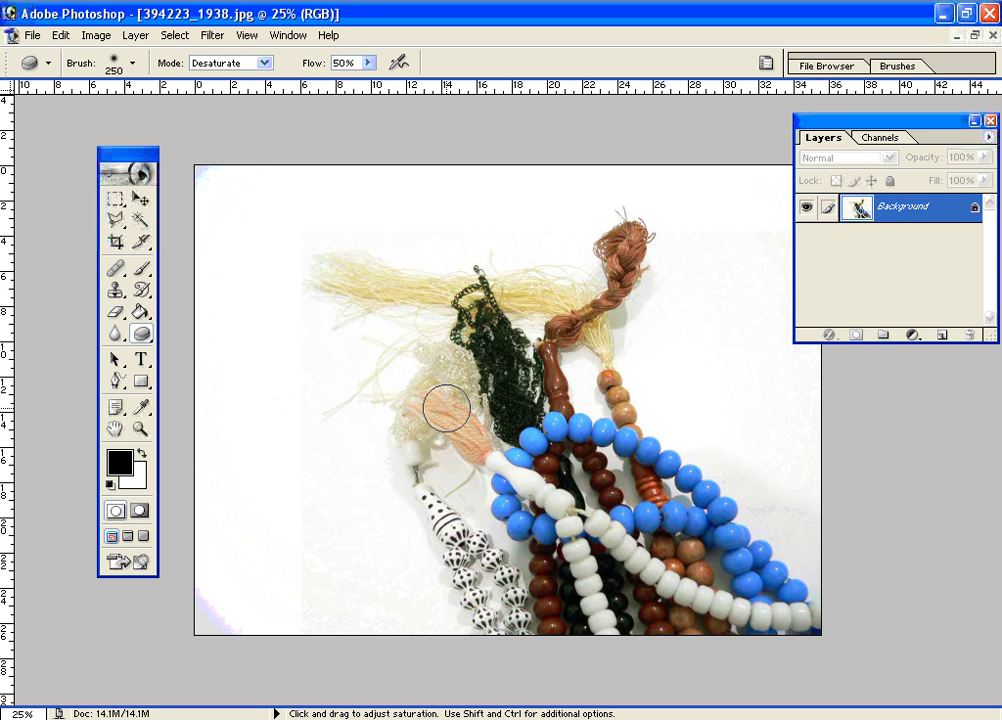
Desaturate the pink tassel at 50% flow, and repeat it with the Sponge tool's flow raised to 100%
mouse_move(453, 421)
mouse_down()
mouse_move(420, 407)
mouse_move(467, 438)
mouse_up()
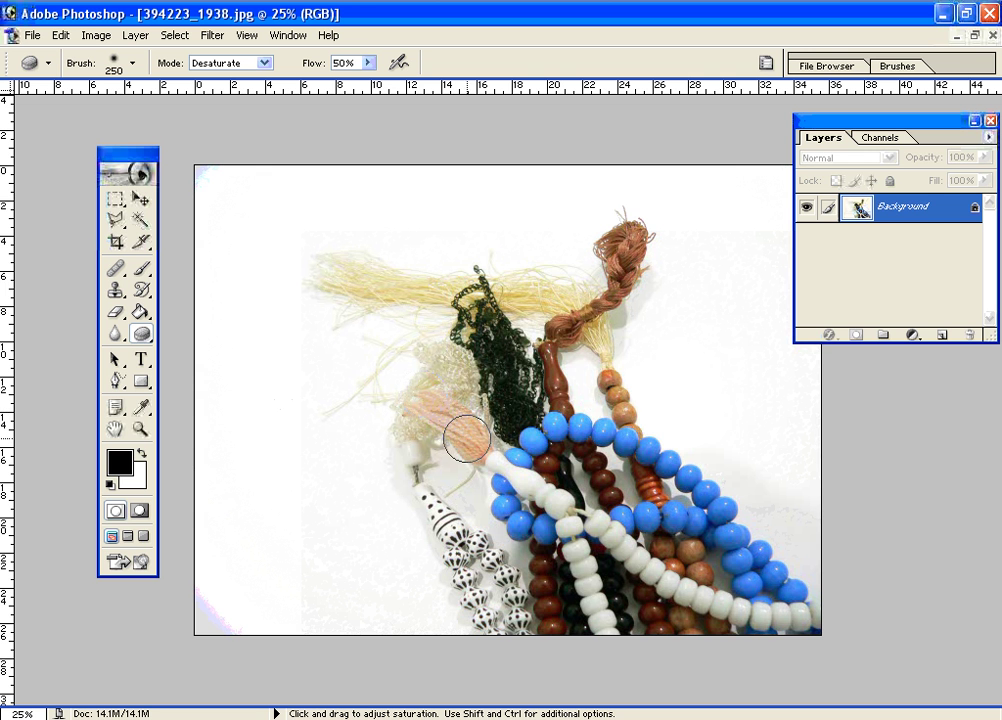
mouse_move(422, 405)
mouse_down()
mouse_move(474, 444)
mouse_move(439, 411)
mouse_move(474, 463)
mouse_up()
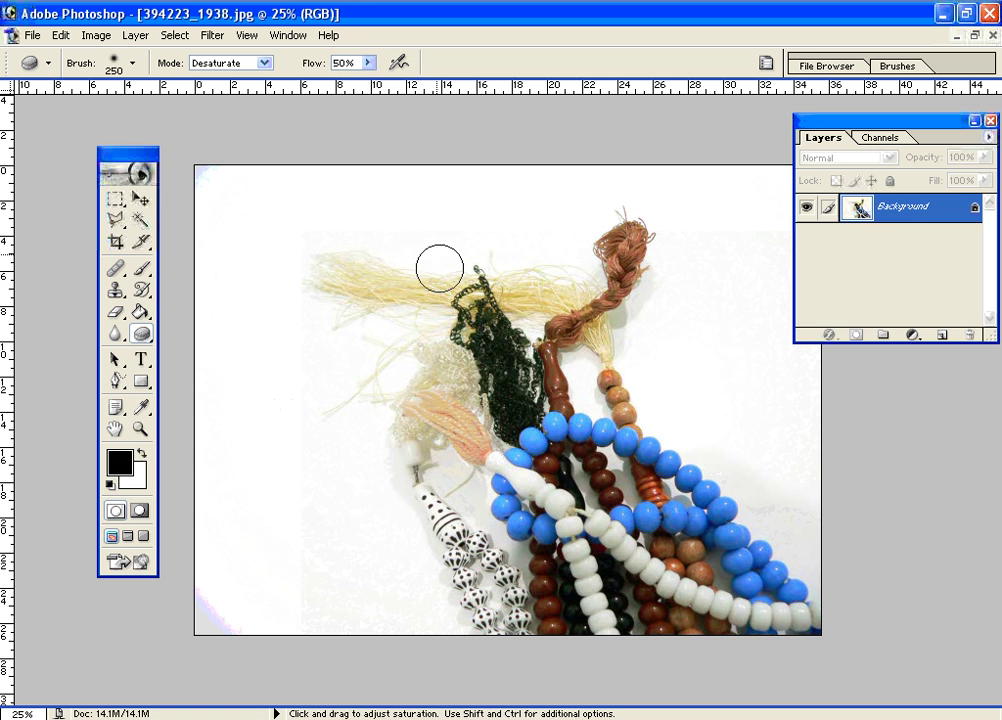
click(368, 62)
drag(370, 90, 428, 95)
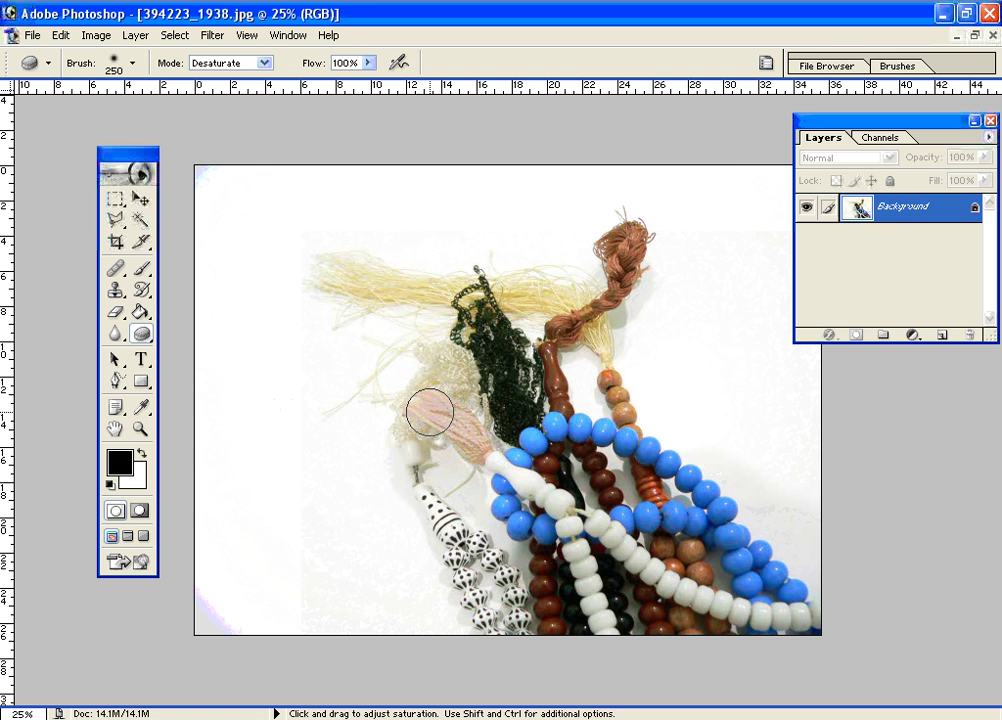
drag(430, 411, 467, 426)
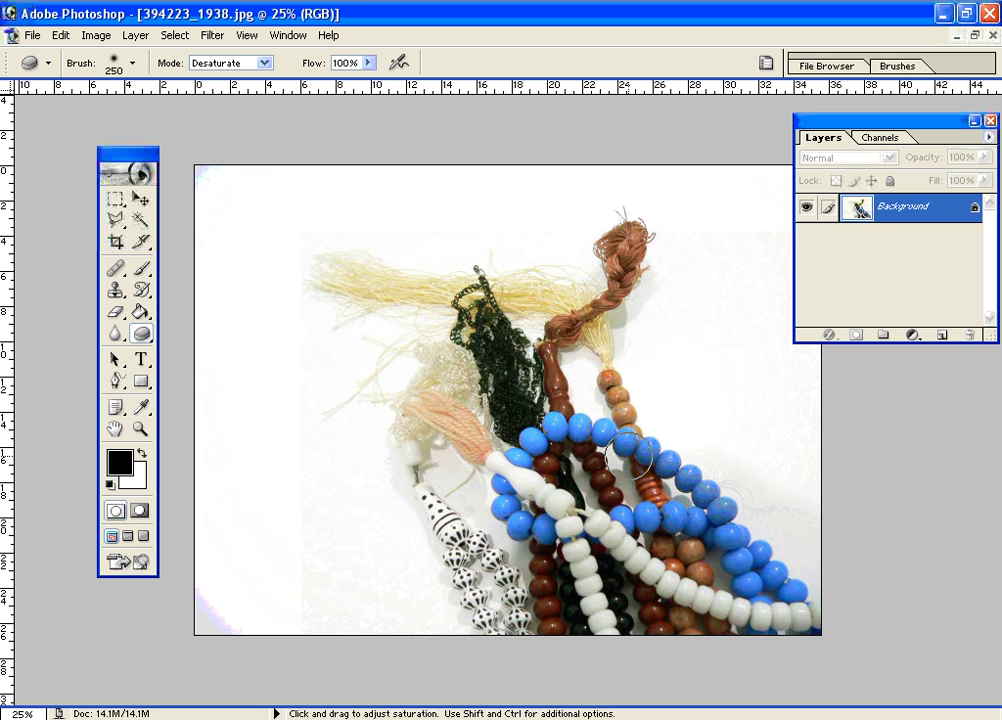
Desaturate the blue beads and the braided brown tassel with the Sponge tool at 100% flow, and undo the strokes
mouse_move(630, 456)
mouse_down()
mouse_move(576, 448)
mouse_move(647, 448)
mouse_move(715, 498)
mouse_move(601, 442)
mouse_move(697, 476)
mouse_move(613, 435)
mouse_move(668, 450)
mouse_move(713, 498)
mouse_move(641, 449)
mouse_up()
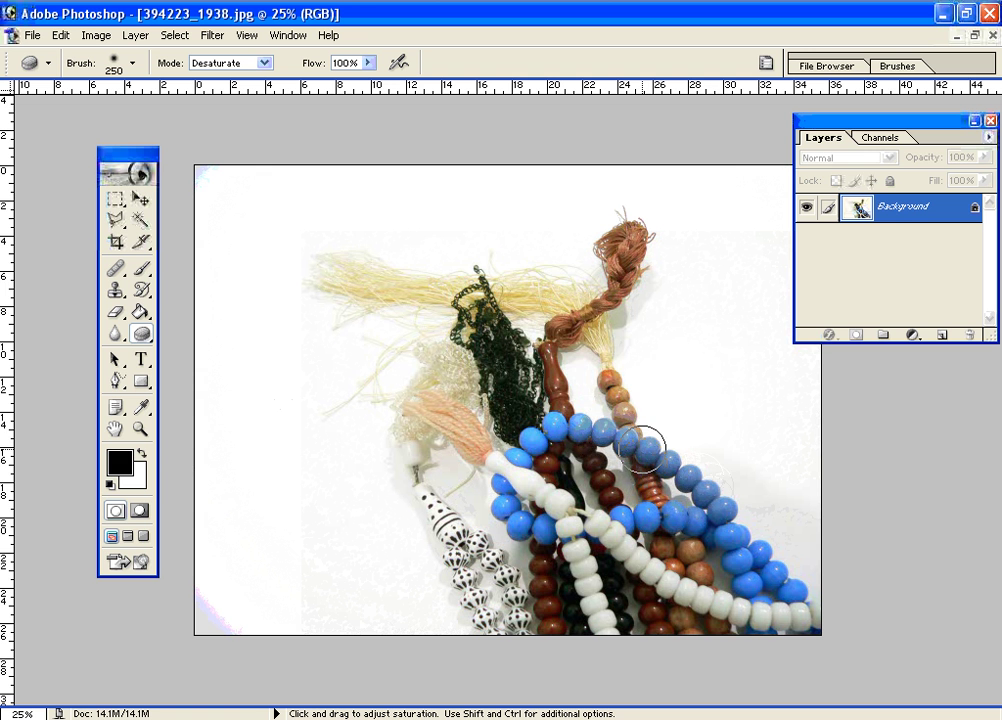
mouse_move(632, 449)
mouse_down()
mouse_move(568, 421)
mouse_move(632, 434)
mouse_move(553, 420)
mouse_move(680, 425)
mouse_up()
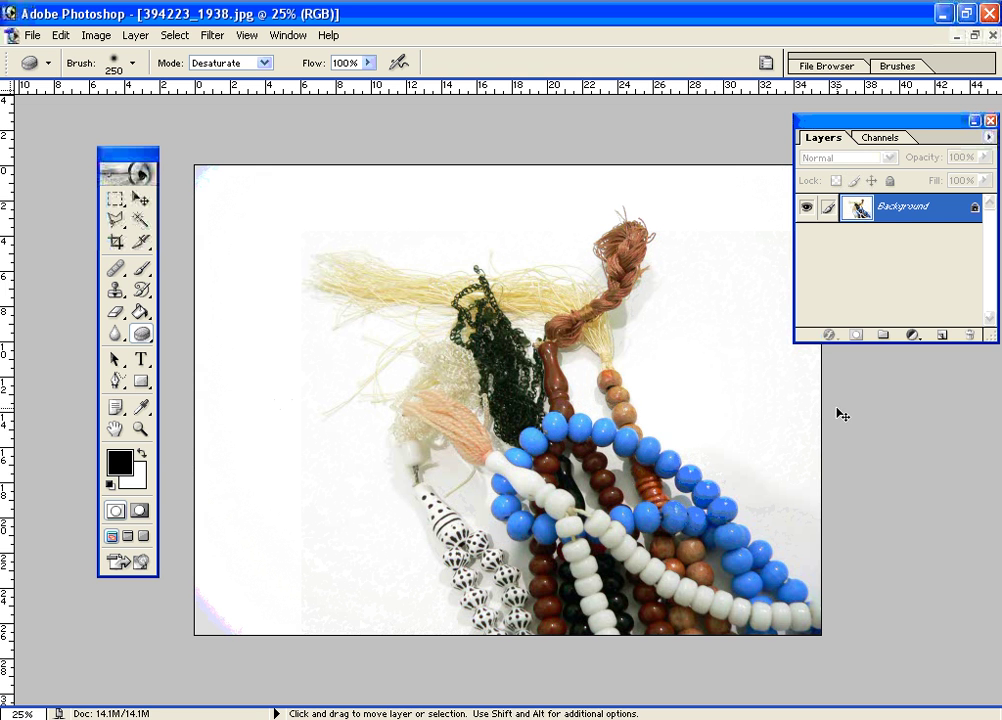
drag(563, 323, 604, 297)
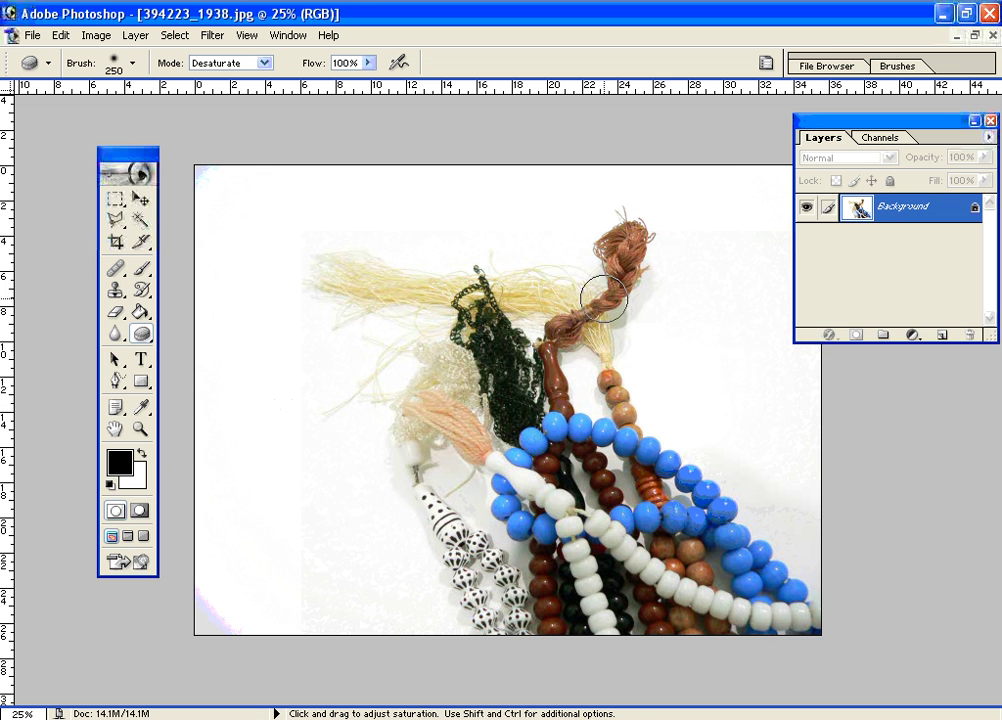
mouse_move(624, 237)
mouse_down()
mouse_move(569, 322)
mouse_move(532, 330)
mouse_move(592, 295)
mouse_move(617, 220)
mouse_move(622, 287)
mouse_move(559, 318)
mouse_move(645, 219)
mouse_up()
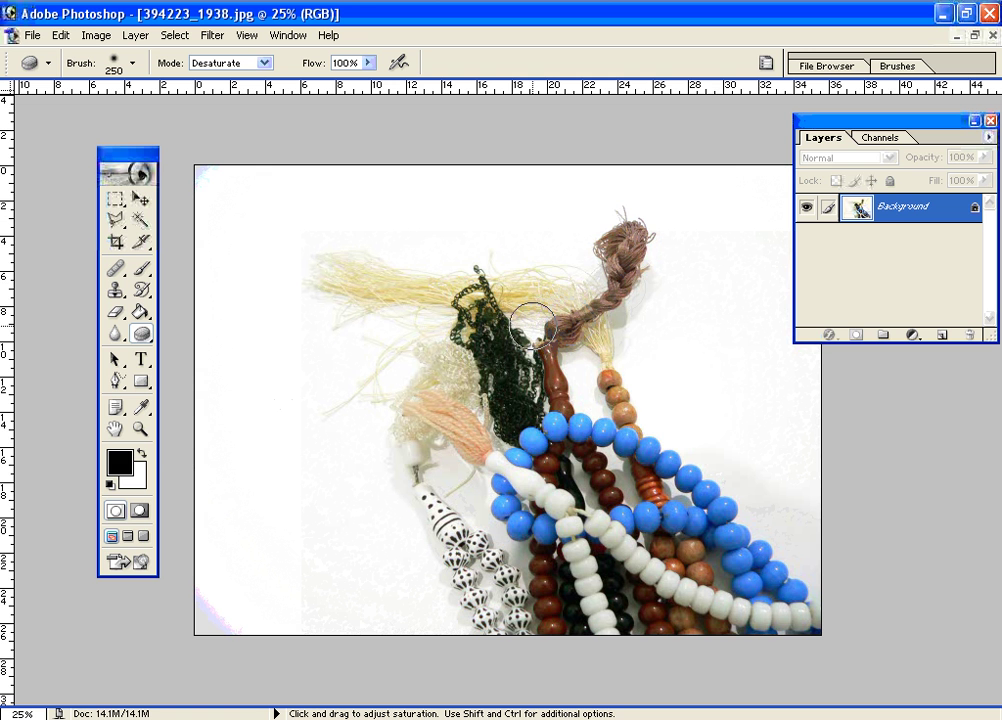
mouse_move(532, 323)
mouse_down()
mouse_move(600, 305)
mouse_move(645, 258)
mouse_up()
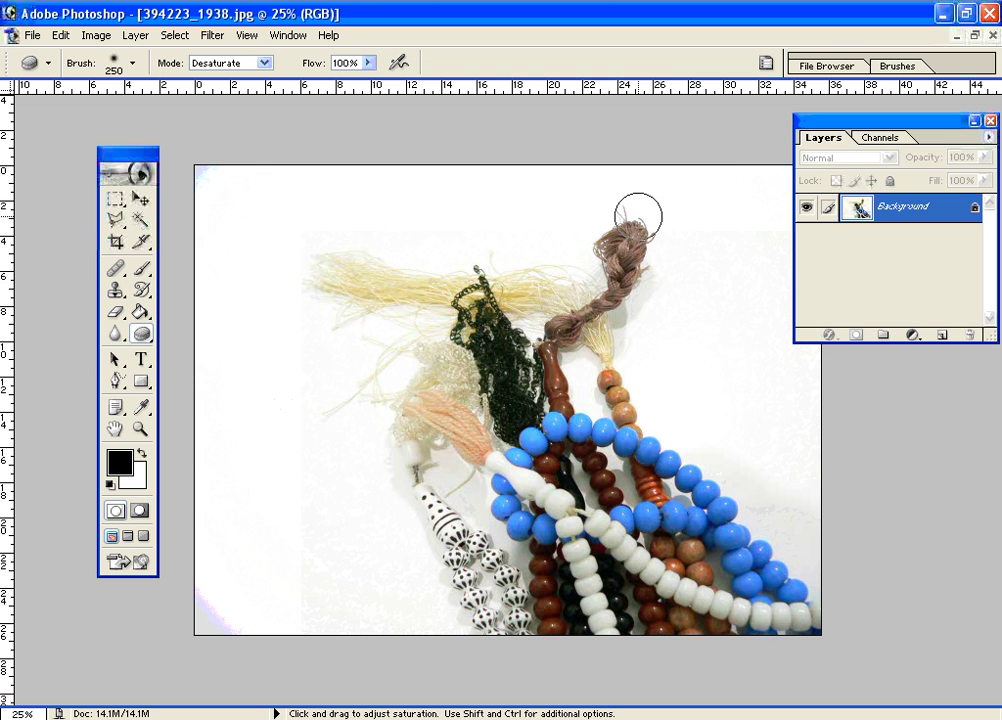
mouse_move(580, 312)
mouse_down()
mouse_move(634, 254)
mouse_move(593, 230)
mouse_move(577, 291)
mouse_up()
key(ctrl)
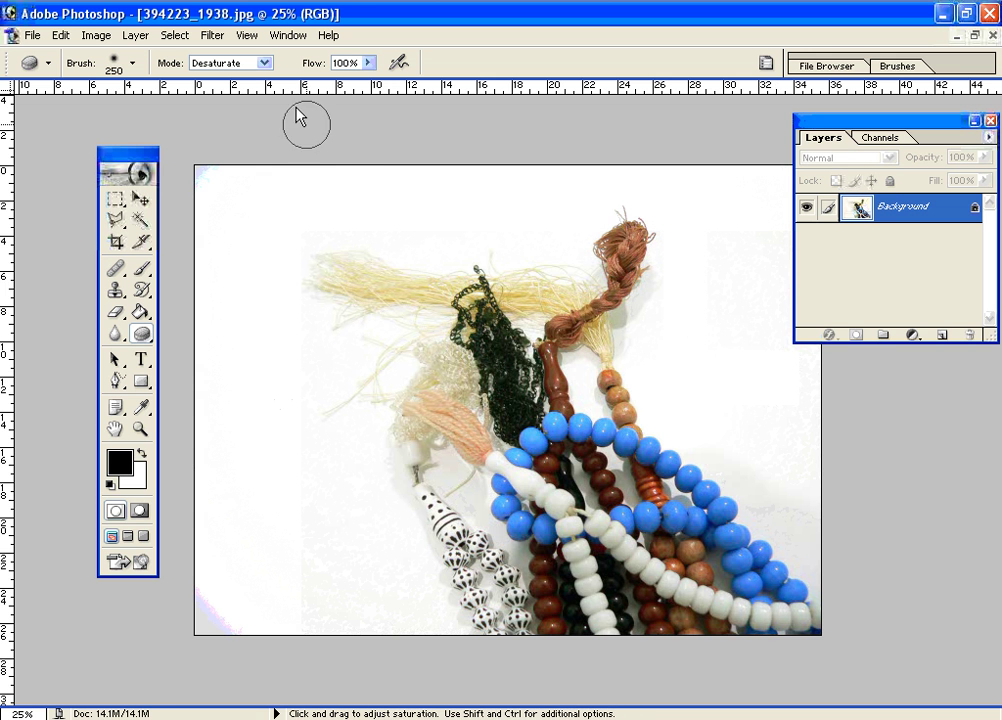
Switch the Sponge tool to Saturate mode and intensify the colours of the braided brown tassel and the yellow tassel
click(265, 63)
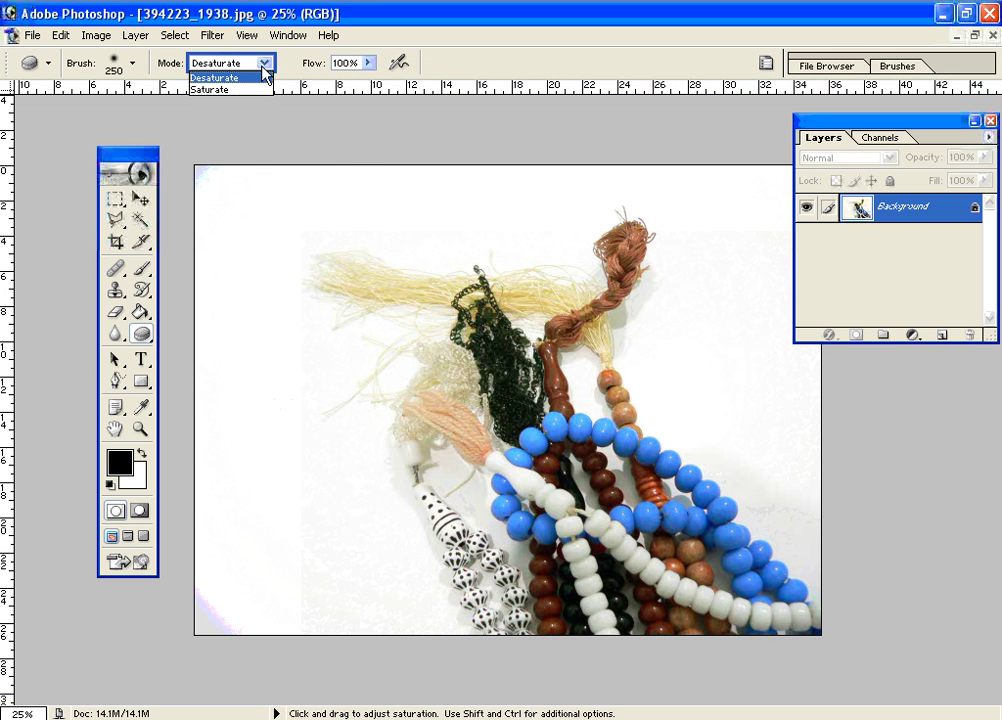
click(268, 91)
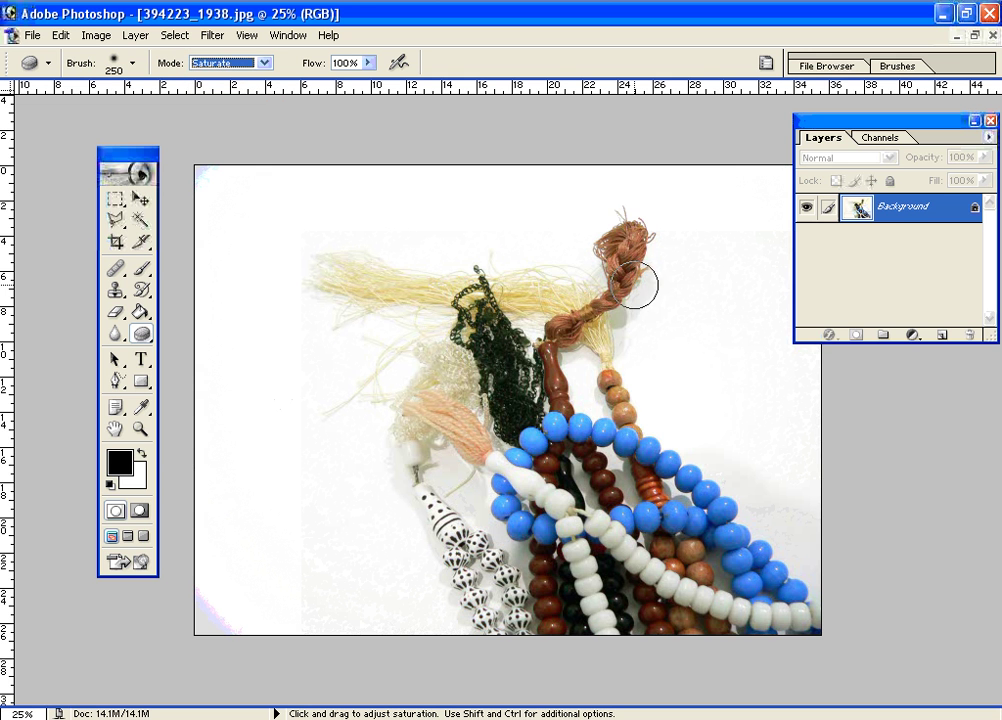
mouse_move(656, 243)
mouse_down()
mouse_move(635, 284)
mouse_move(581, 328)
mouse_up()
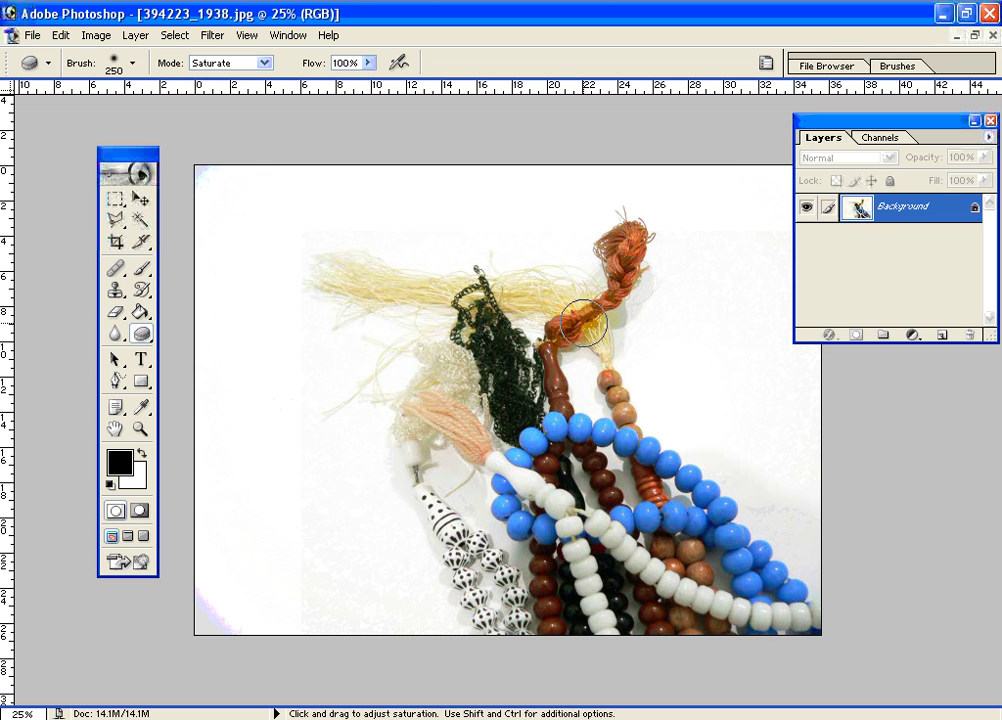
drag(625, 250, 617, 278)
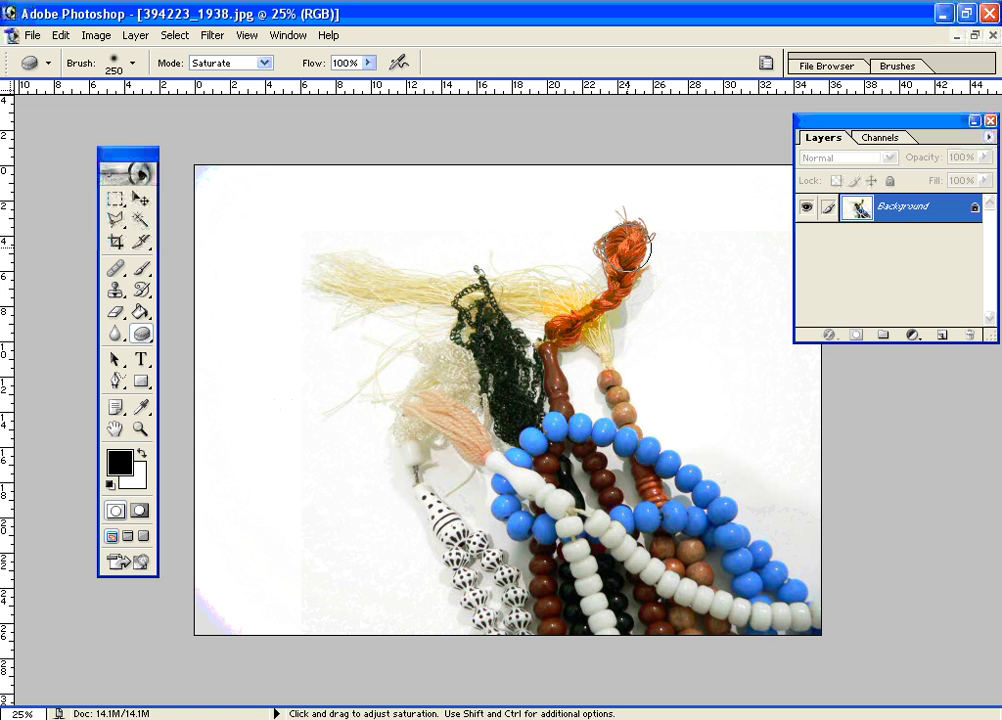
mouse_move(627, 218)
mouse_down()
mouse_move(534, 310)
mouse_move(344, 274)
mouse_up()
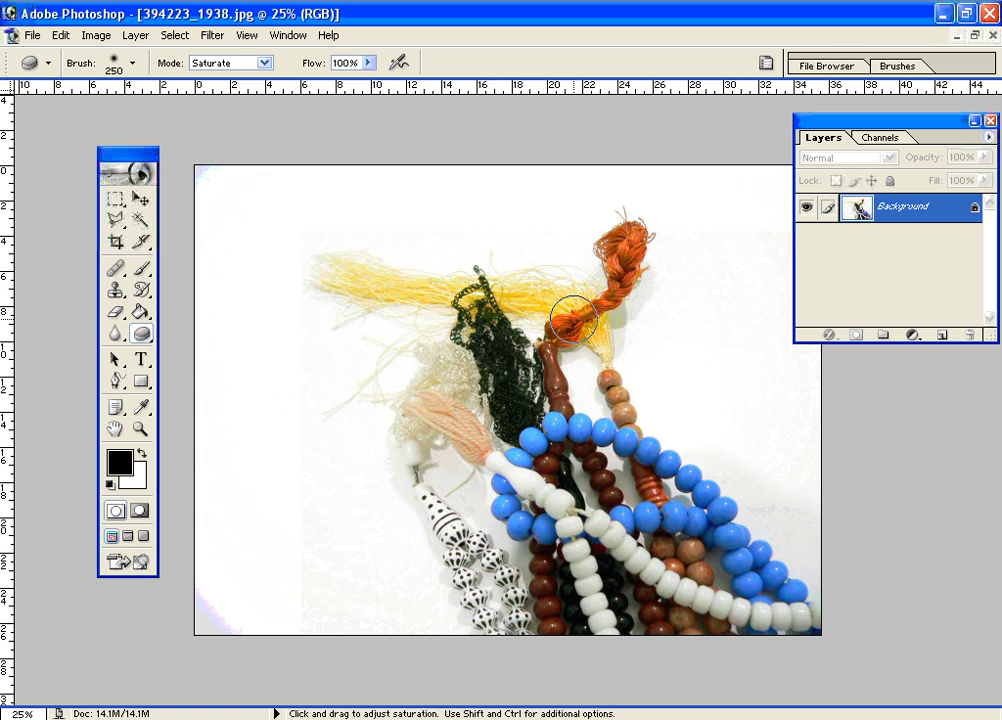
Saturate the pink tassel with the Sponge tool, and undo the saturation strokes back to the original colours
drag(505, 416, 473, 438)
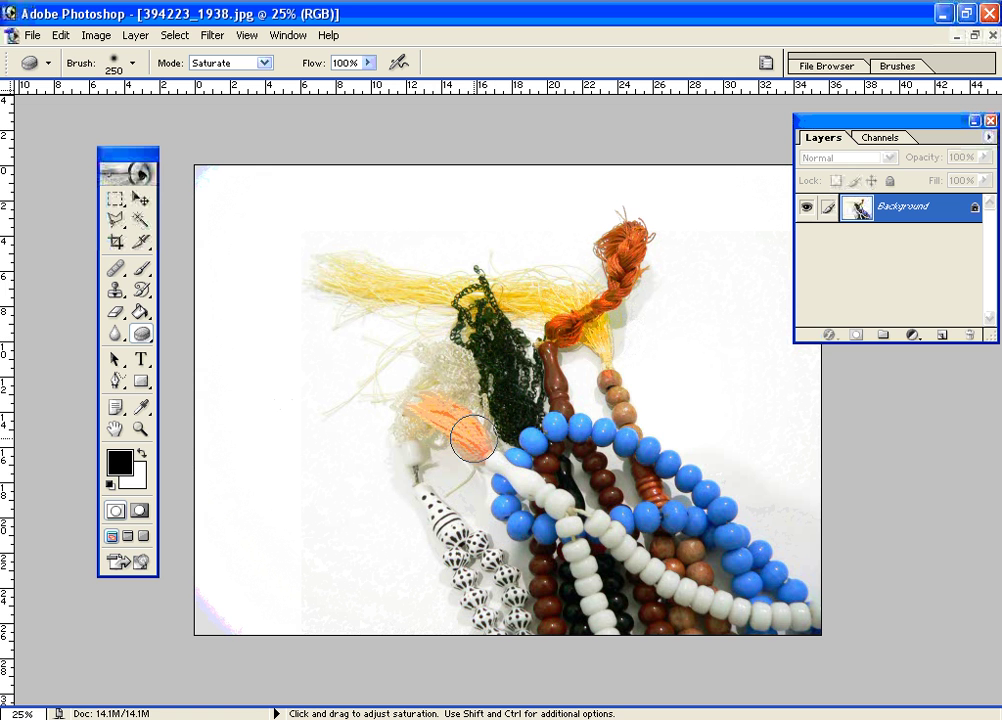
key(ctrl+z)
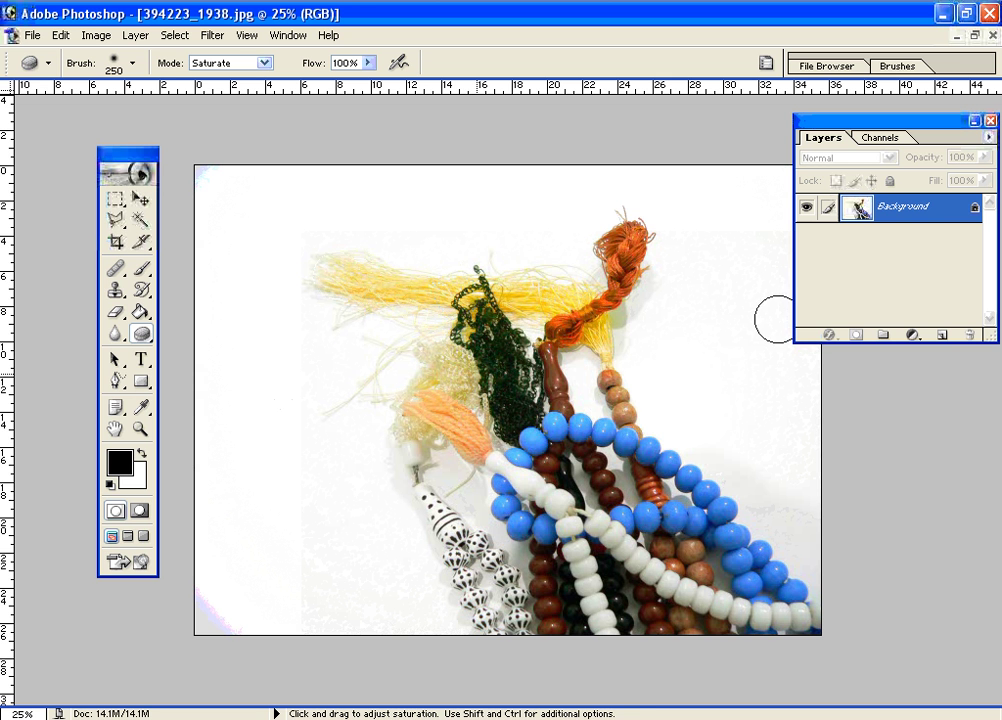
key(ctrl+alt+z)
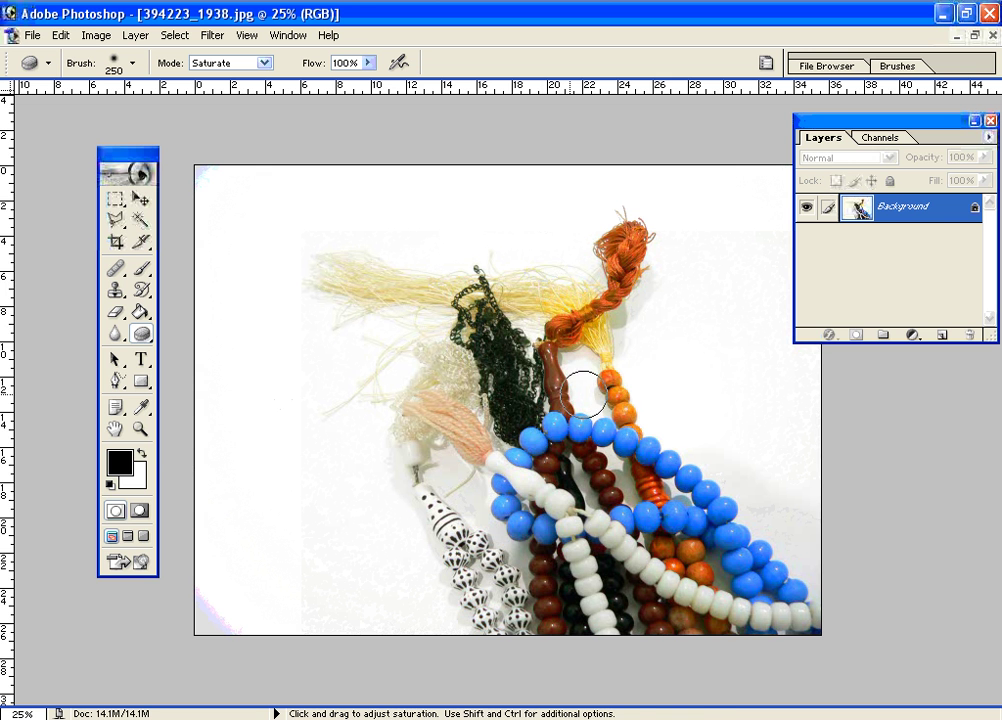
key(ctrl)
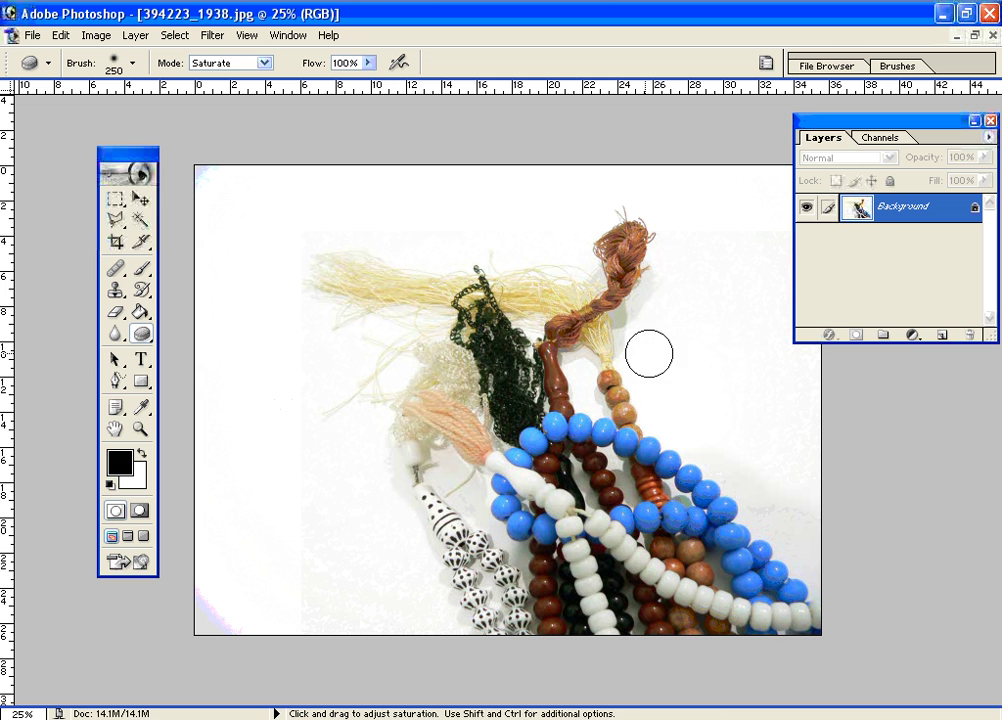
Activate the Blur tool, enlarge its brush to 300 pixels, and try it at 50% strength on the black-and-white spotted beads
click(117, 334)
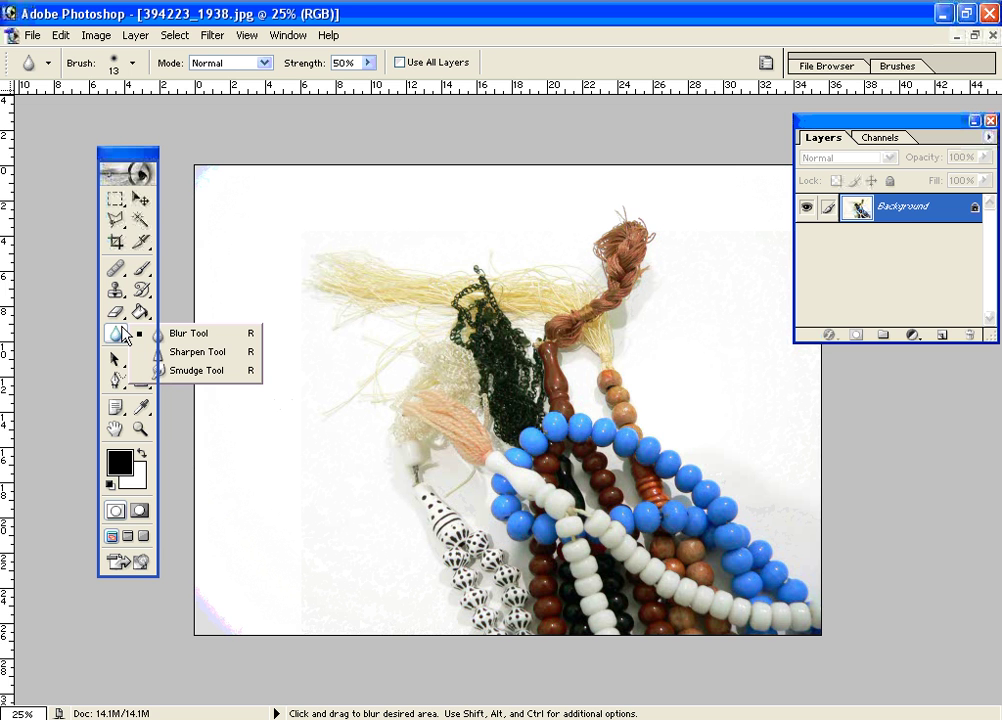
click(185, 333)
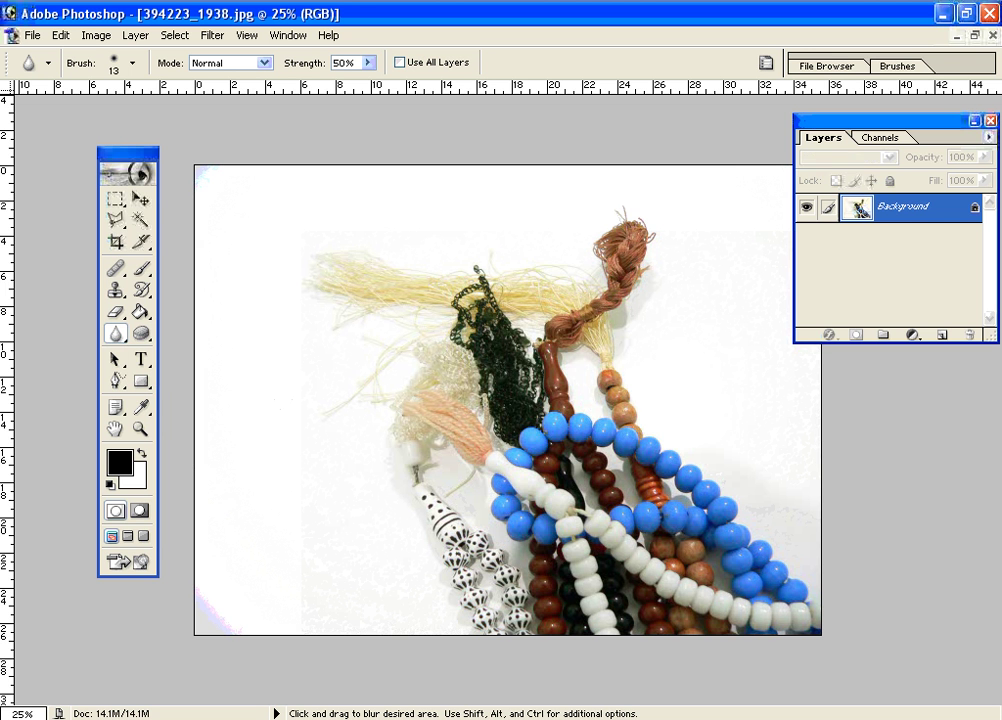
click(117, 335)
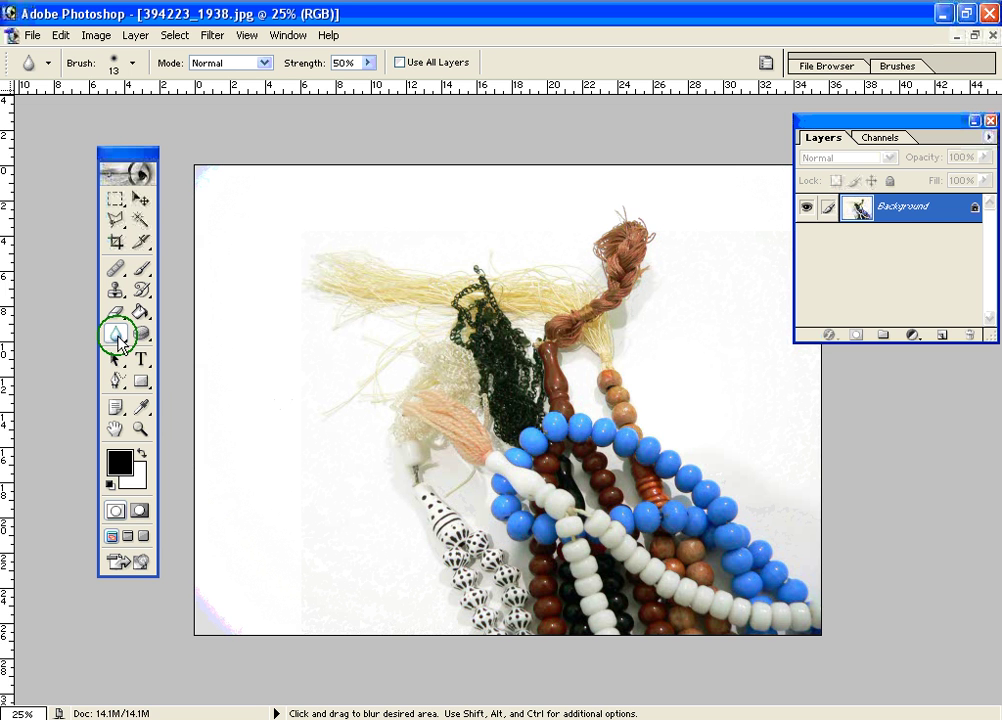
click(118, 340)
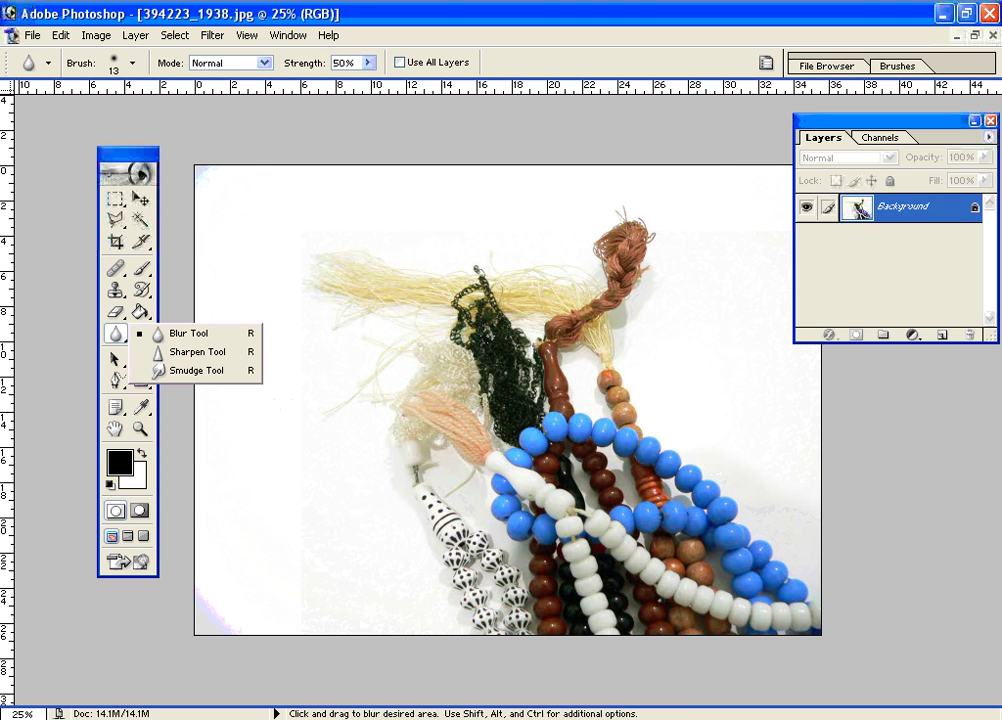
key(bracketright)
key(bracketright)
key(bracketright)
key(bracketright)
key(bracketright)
key(bracketright)
key(bracketright)
key(bracketright)
key(bracketright)
key(bracketright)
key(bracketright)
key(bracketright)
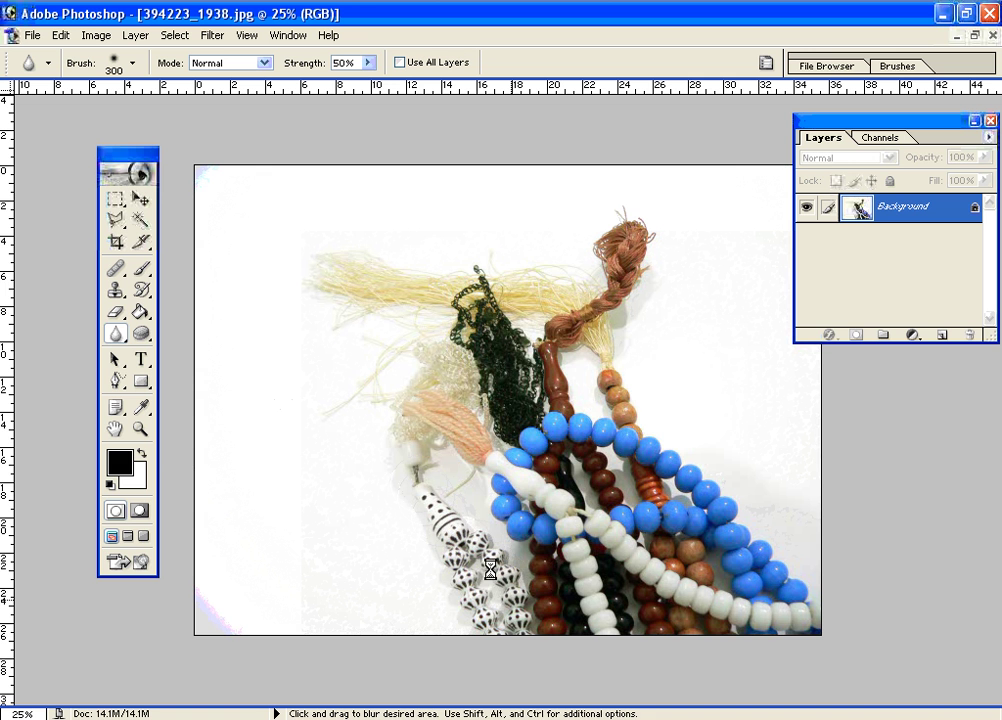
key(ctrl)
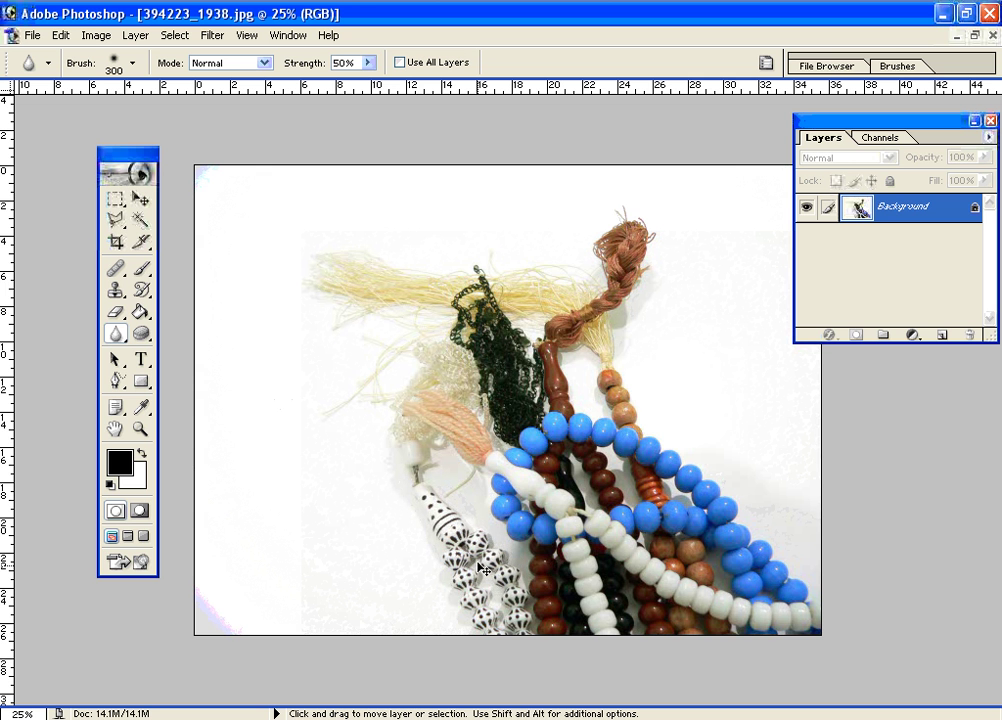
Raise the Blur tool's strength to 100% and blur the black-and-white spotted beads
click(357, 64)
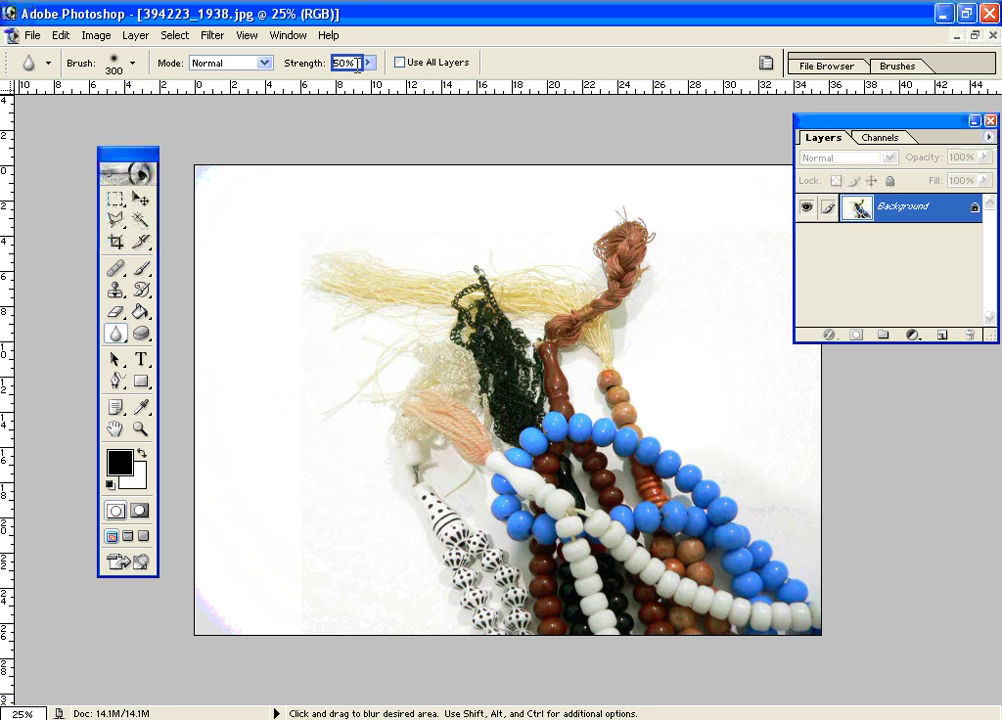
click(368, 63)
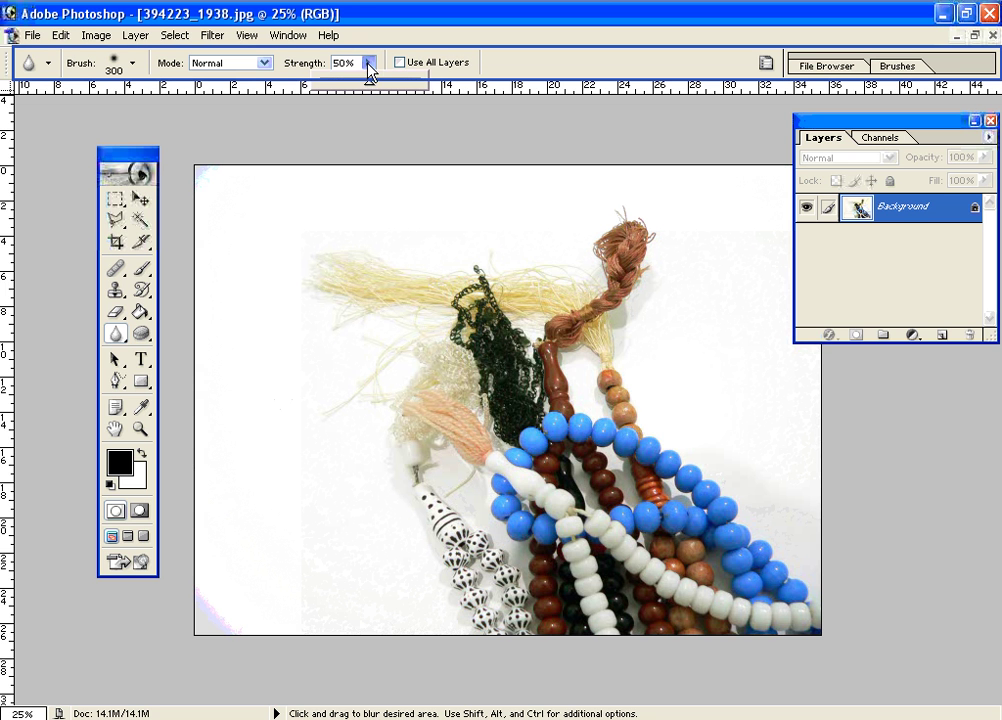
drag(433, 95, 433, 96)
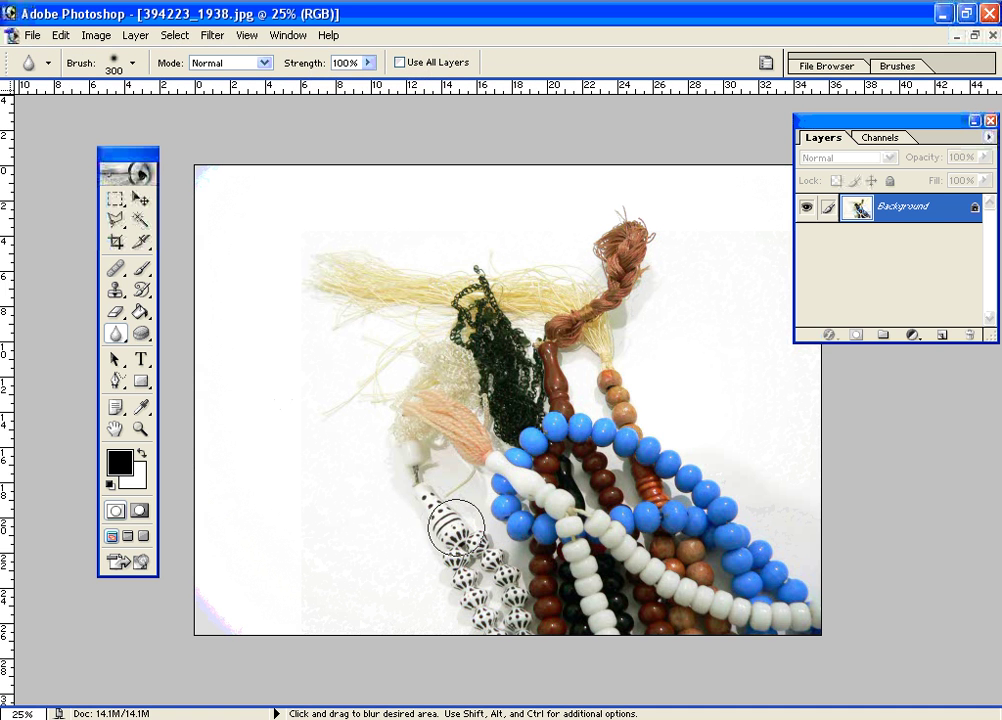
mouse_move(481, 548)
mouse_down()
mouse_move(438, 532)
mouse_move(459, 547)
mouse_move(436, 510)
mouse_move(484, 572)
mouse_move(419, 478)
mouse_up()
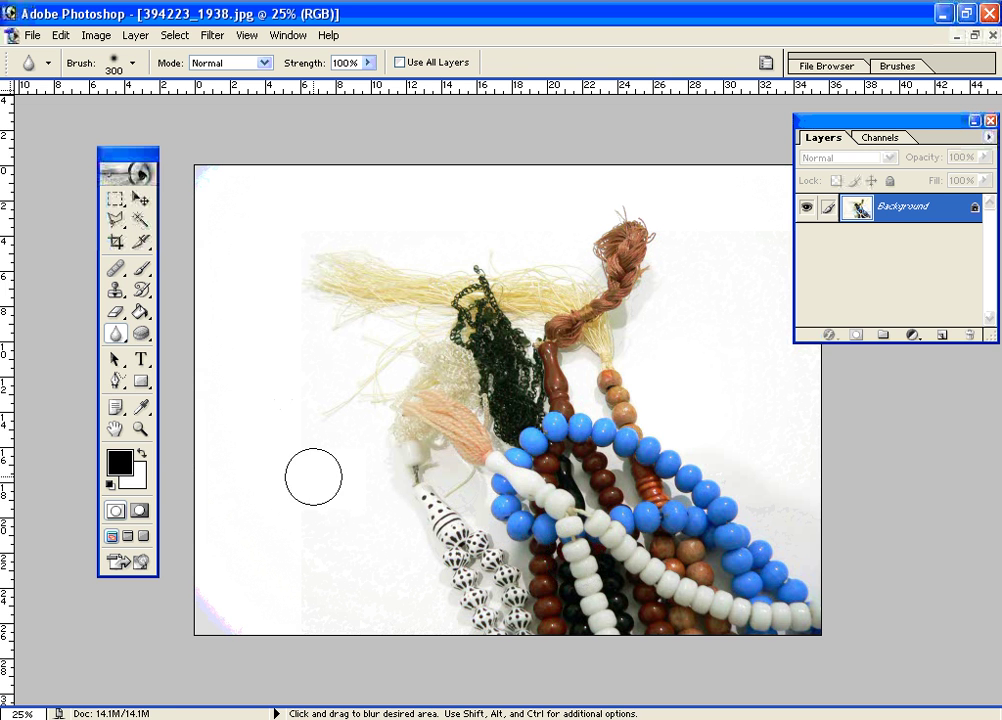
Switch to the Sharpen tool, enlarge its brush to 400 pixels, and sharpen the pink tassel at 50% strength
click(118, 336)
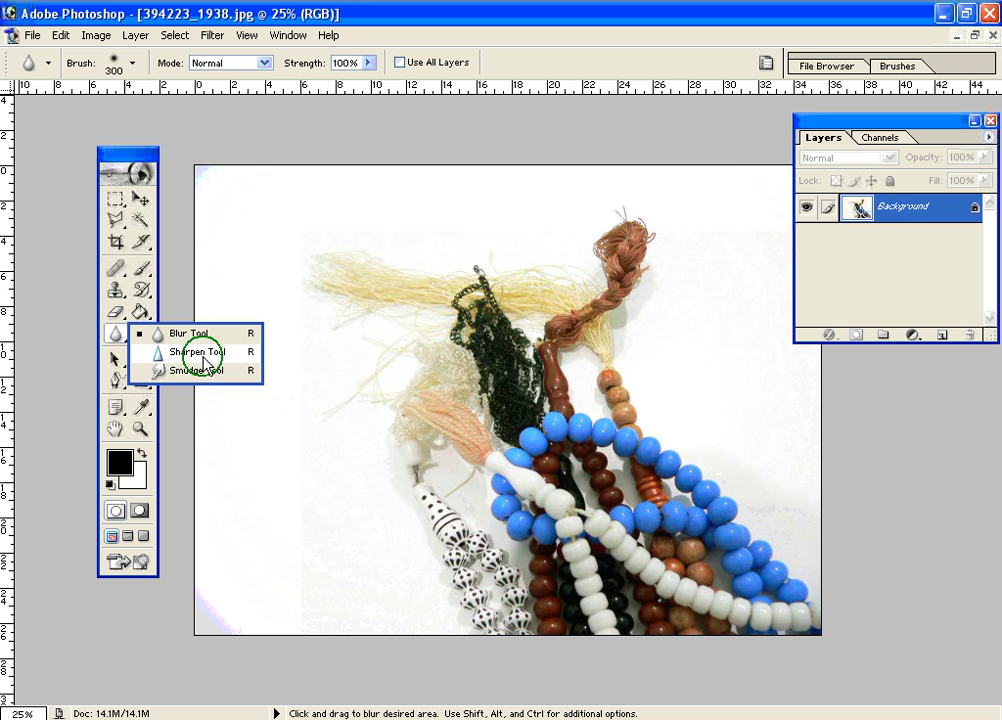
click(198, 352)
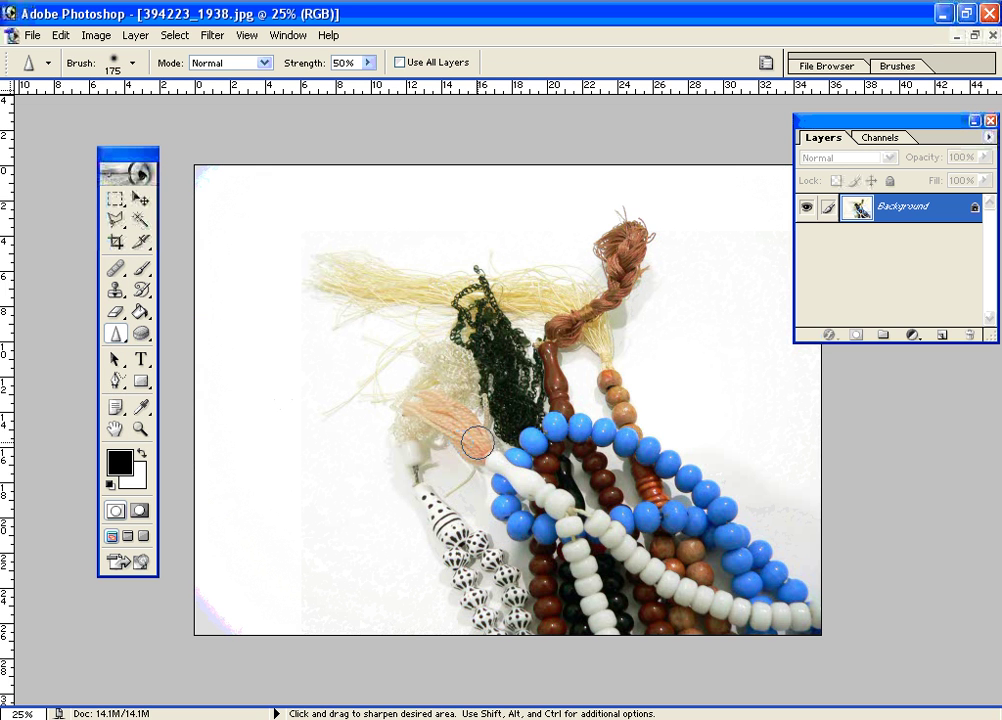
key(bracketright)
key(bracketright)
key(bracketright)
key(bracketright)
drag(474, 439, 457, 385)
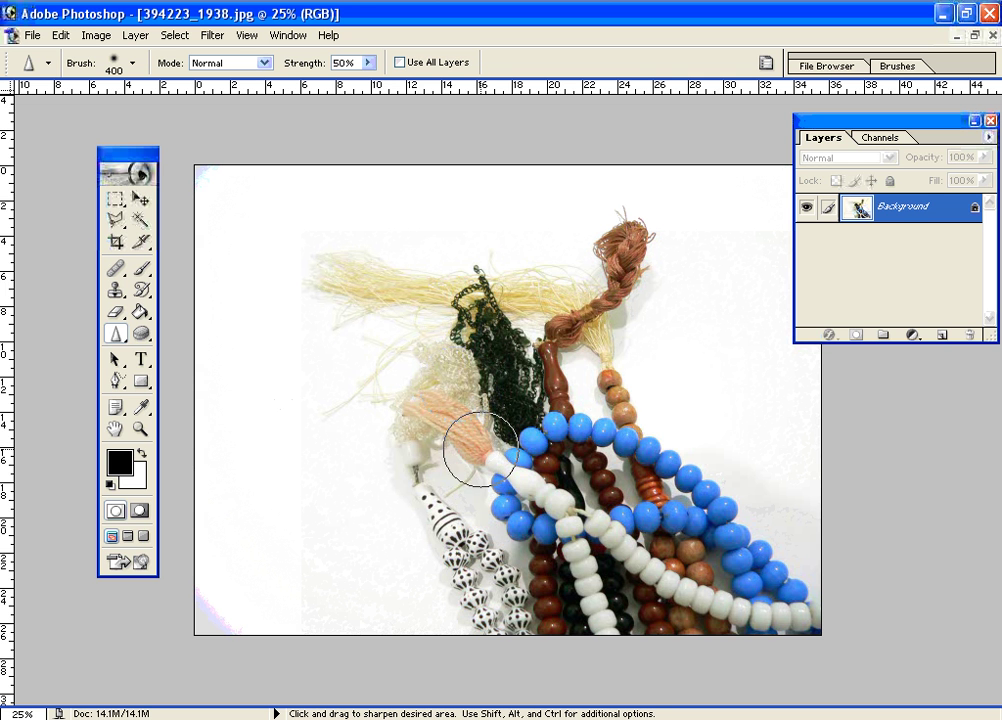
Raise the Sharpen tool's strength to 87%, sharpen the pink tassel and the area around it, and undo the sharpening
click(369, 63)
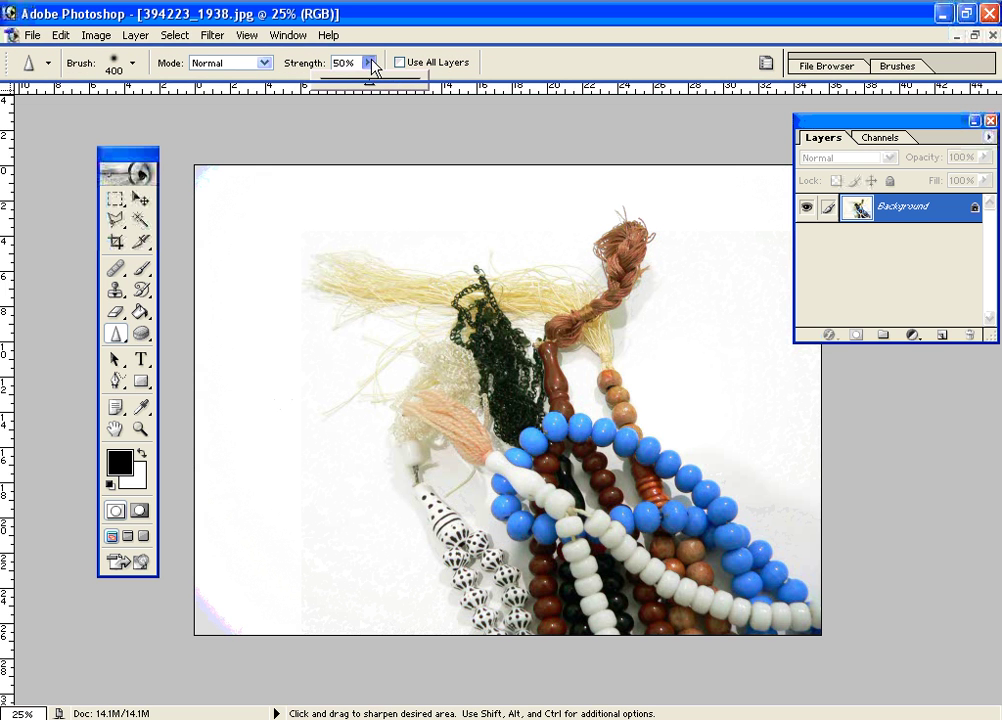
drag(393, 88, 410, 88)
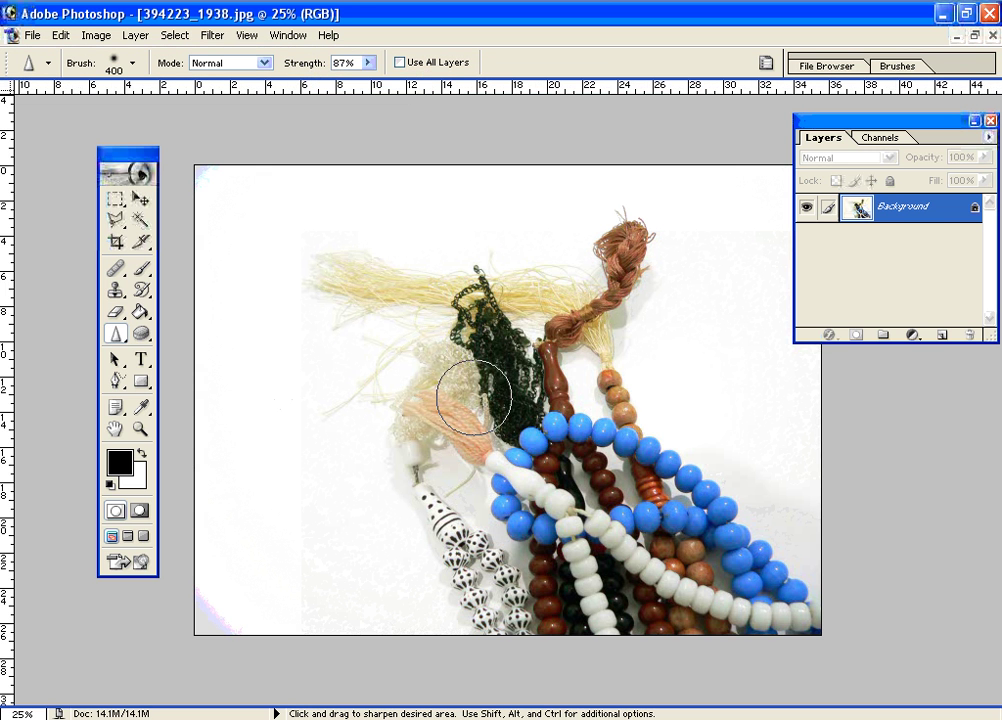
mouse_move(458, 390)
mouse_down()
mouse_move(467, 420)
mouse_move(447, 420)
mouse_move(463, 418)
mouse_move(495, 445)
mouse_move(454, 409)
mouse_move(472, 428)
mouse_move(418, 402)
mouse_move(456, 353)
mouse_move(414, 409)
mouse_move(461, 425)
mouse_move(433, 531)
mouse_move(447, 342)
mouse_move(480, 462)
mouse_move(535, 420)
mouse_move(555, 438)
mouse_up()
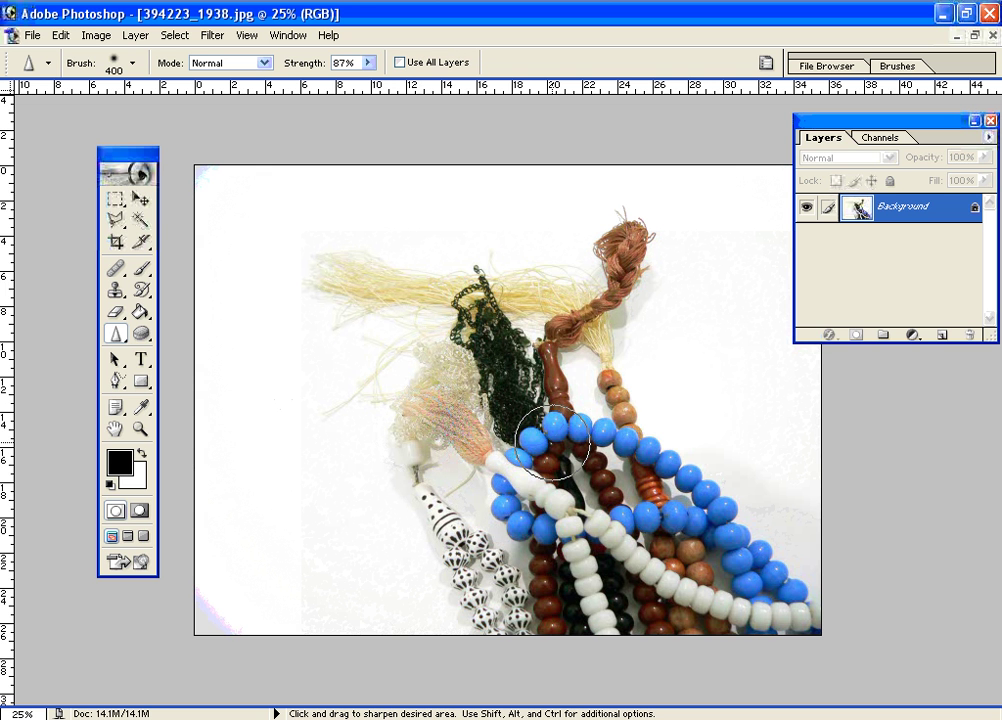
key(ctrl)
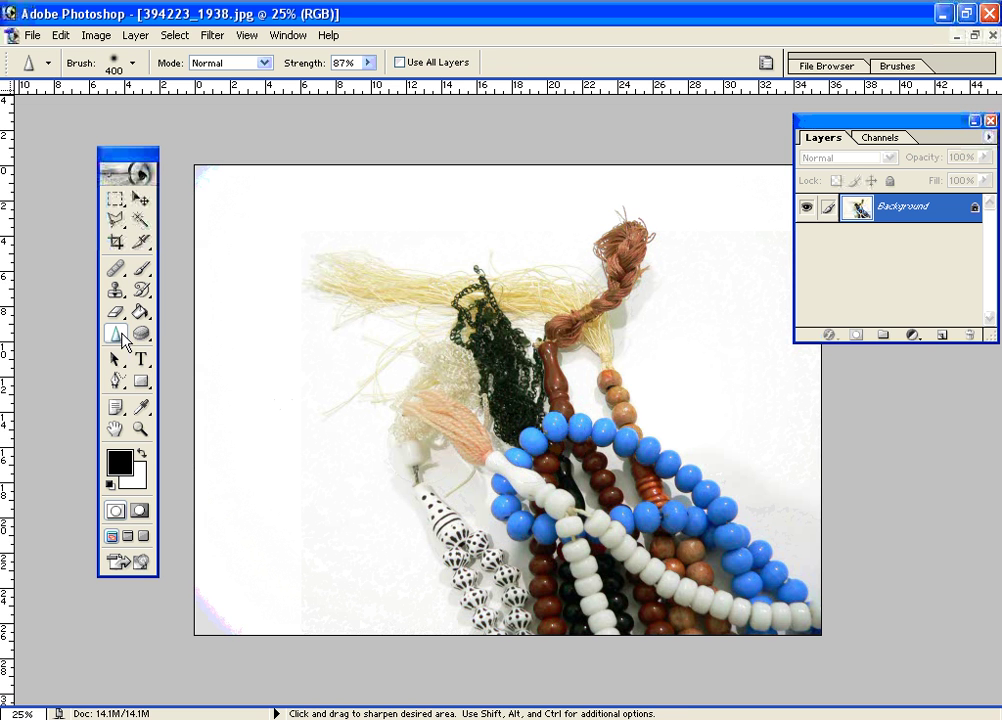
With the Smudge tool at 90% strength and a 70-pixel brush, smear the loose pale threads beside the pink tassel at actual-pixels view
right_click(122, 341)
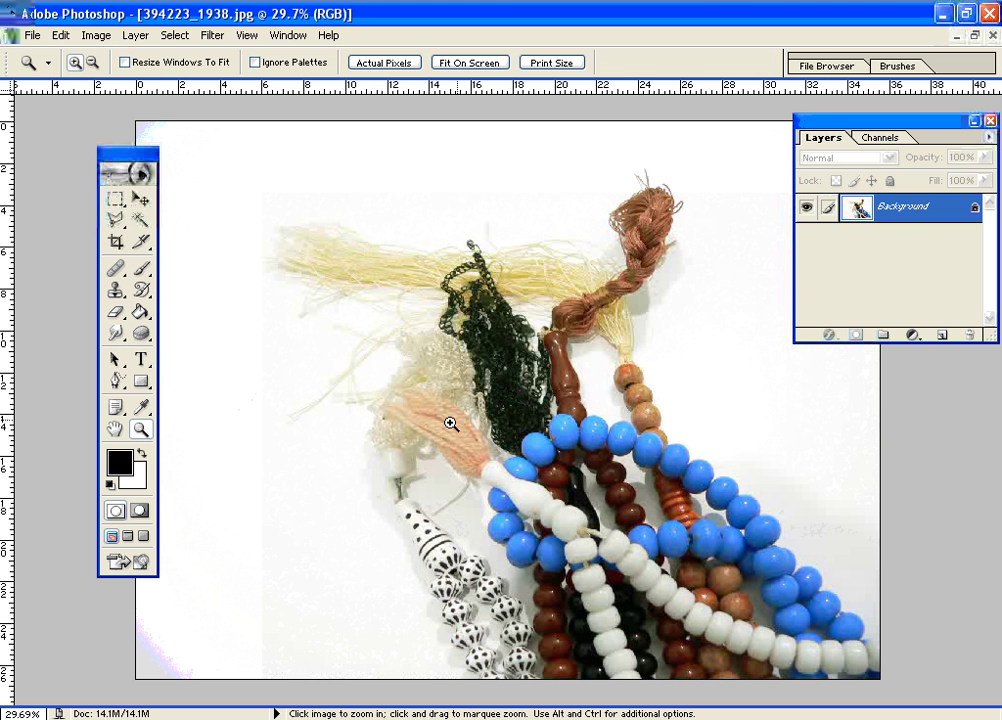
click(116, 331)
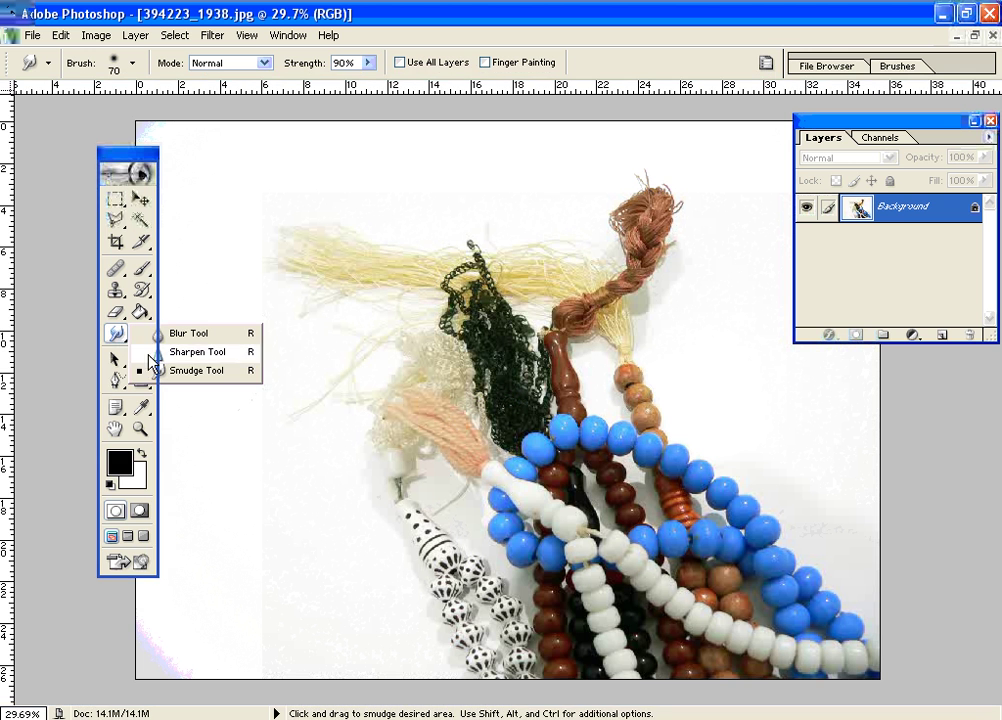
click(215, 375)
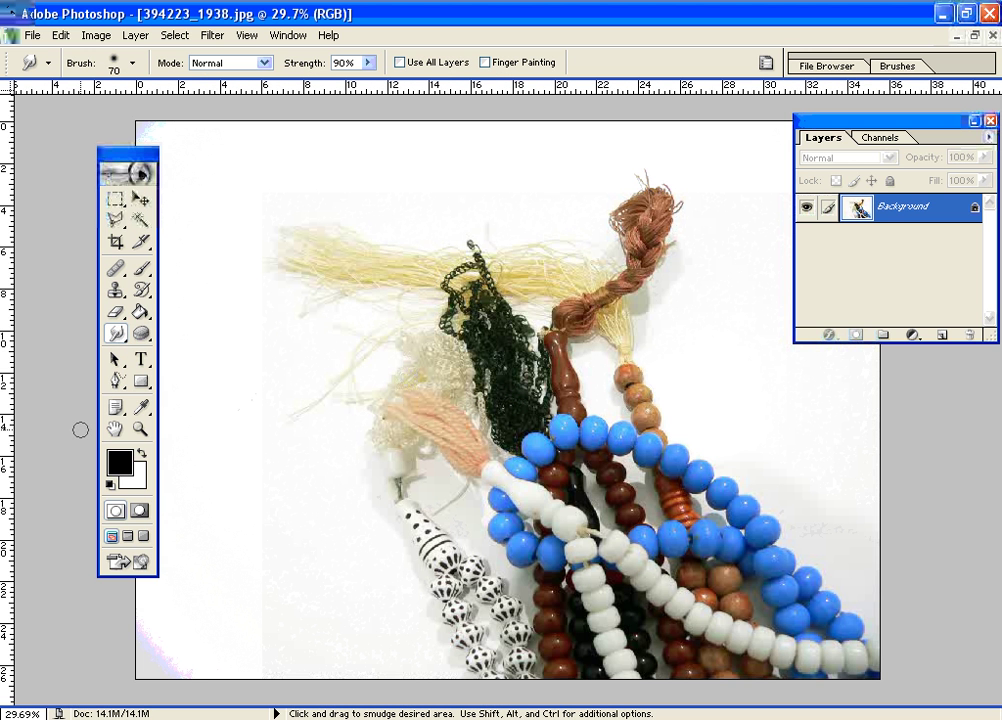
click(141, 429)
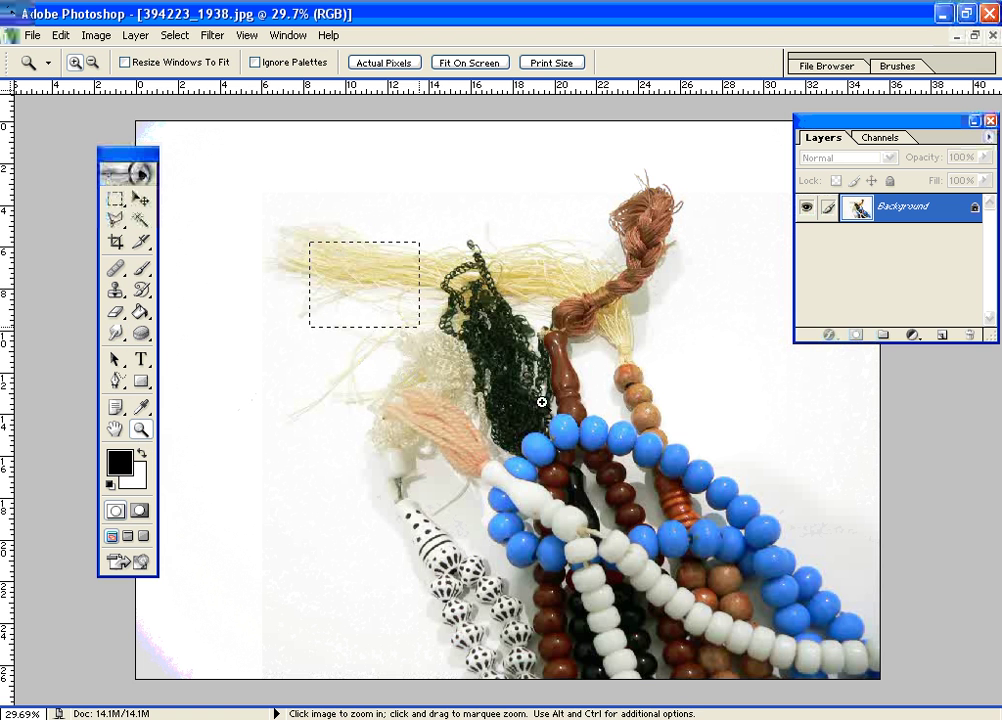
drag(558, 412, 565, 413)
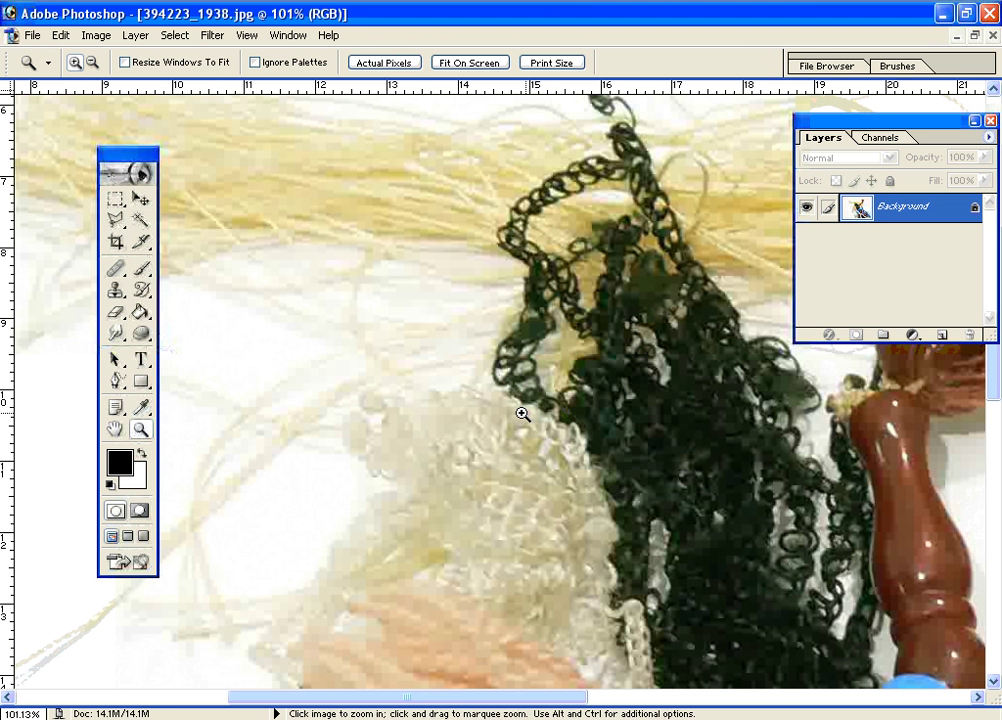
right_click(411, 370)
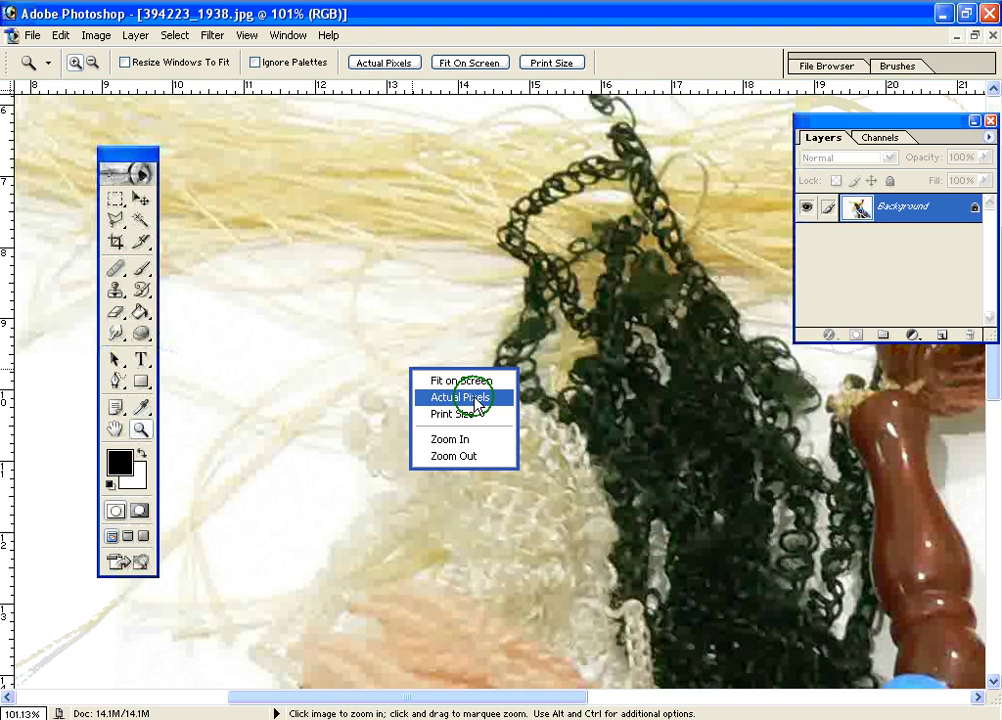
click(474, 397)
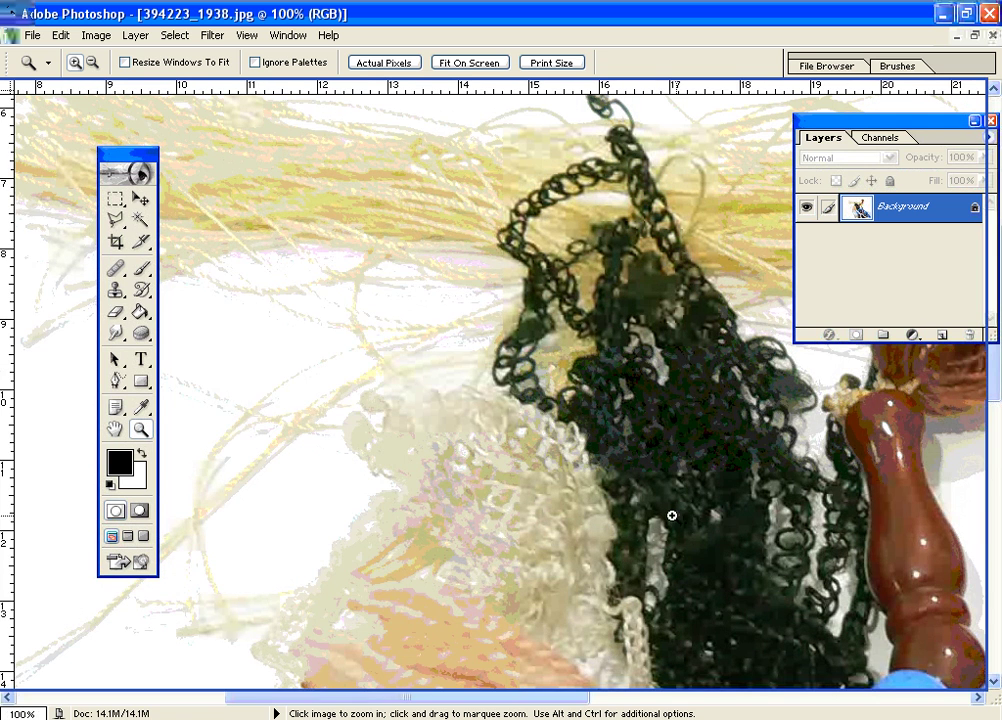
drag(575, 565, 597, 600)
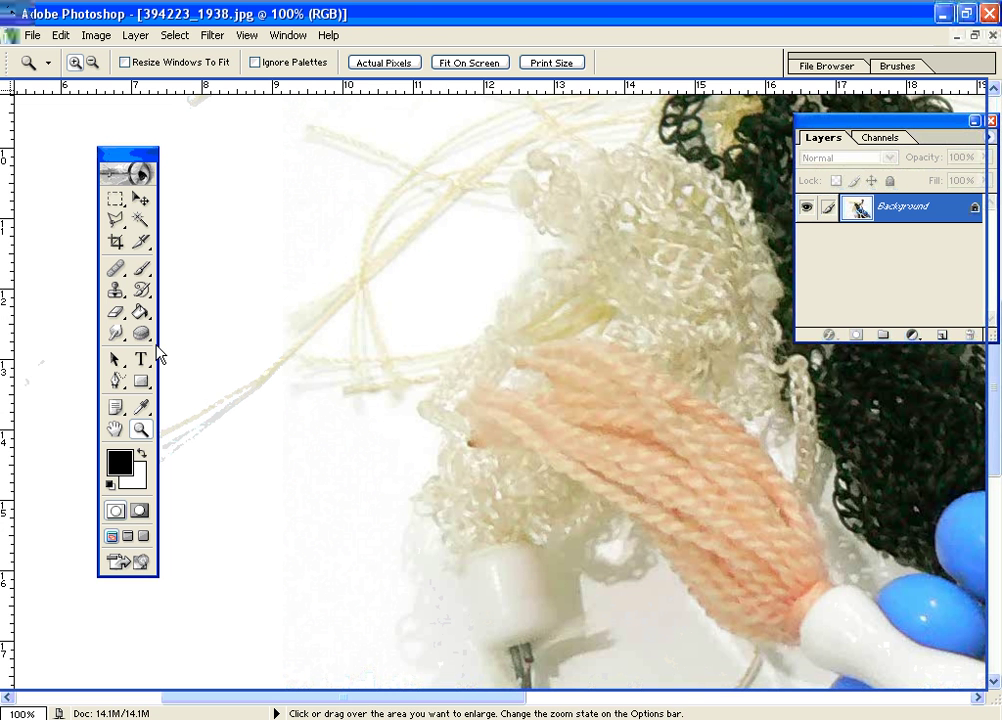
key(r)
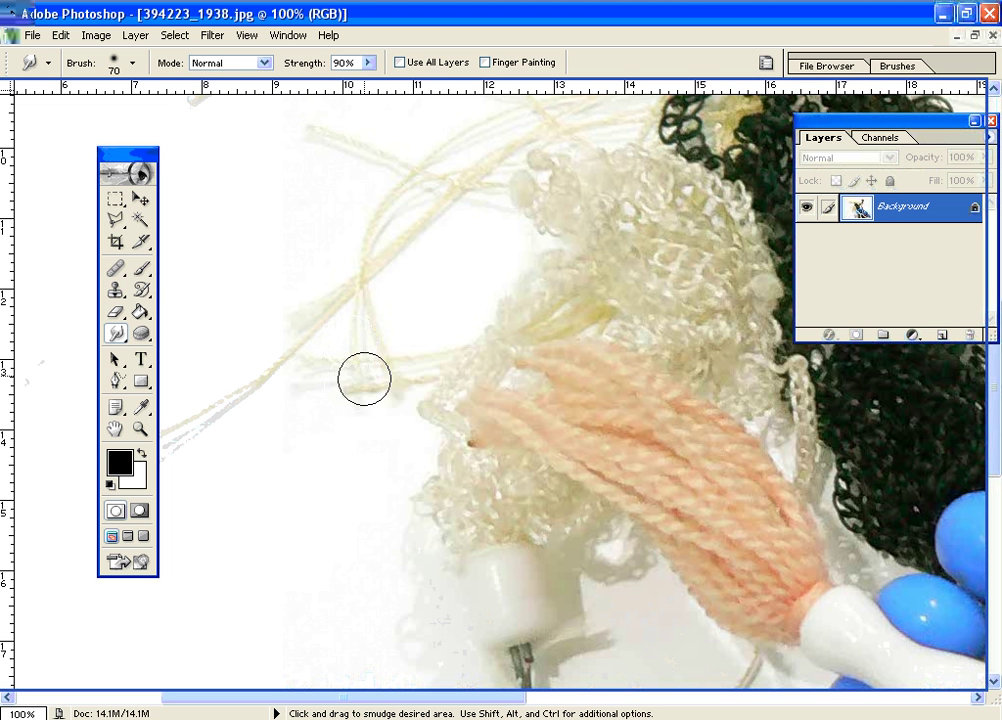
mouse_move(357, 366)
mouse_down()
mouse_move(361, 457)
mouse_move(327, 485)
mouse_move(275, 489)
mouse_move(405, 249)
mouse_move(405, 212)
mouse_move(368, 221)
mouse_move(344, 327)
mouse_move(340, 434)
mouse_up()
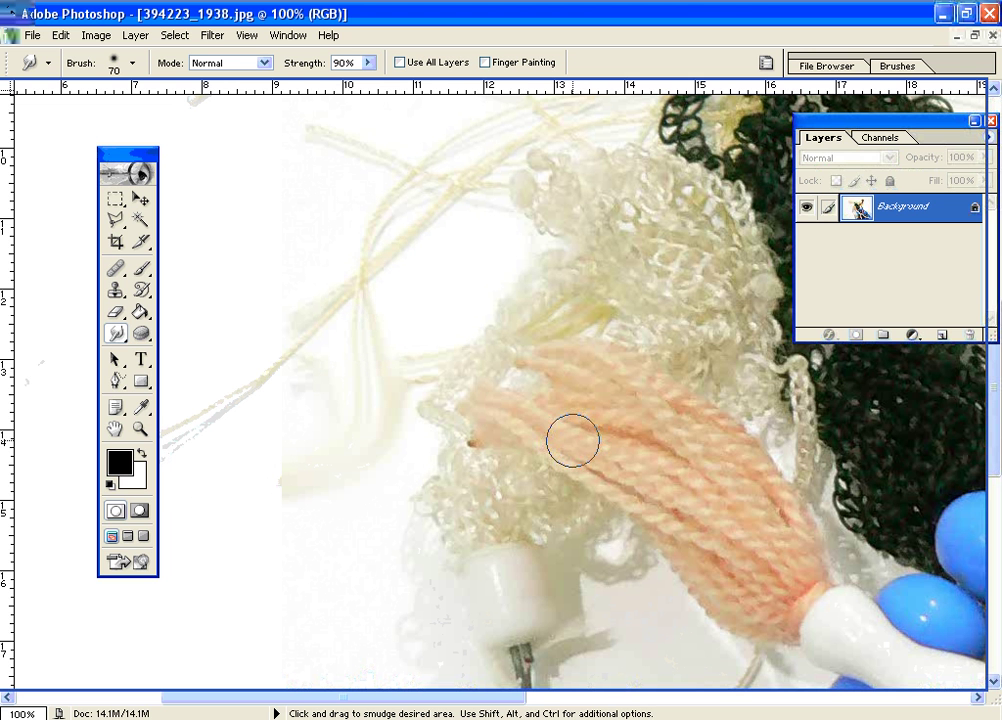
Smudge the tip of the pink tassel outward into a long upward-curving strand, and undo all the smudge strokes
mouse_move(572, 440)
mouse_down()
mouse_move(453, 396)
mouse_move(423, 355)
mouse_move(426, 256)
mouse_move(466, 221)
mouse_up()
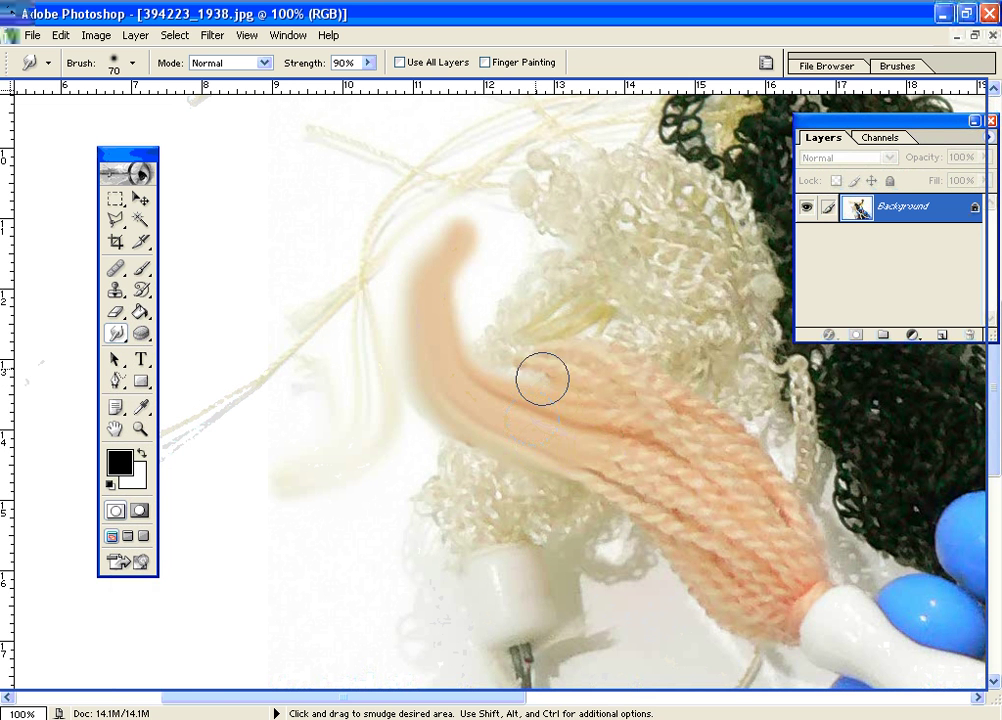
key(ctrl)
key(ctrl)
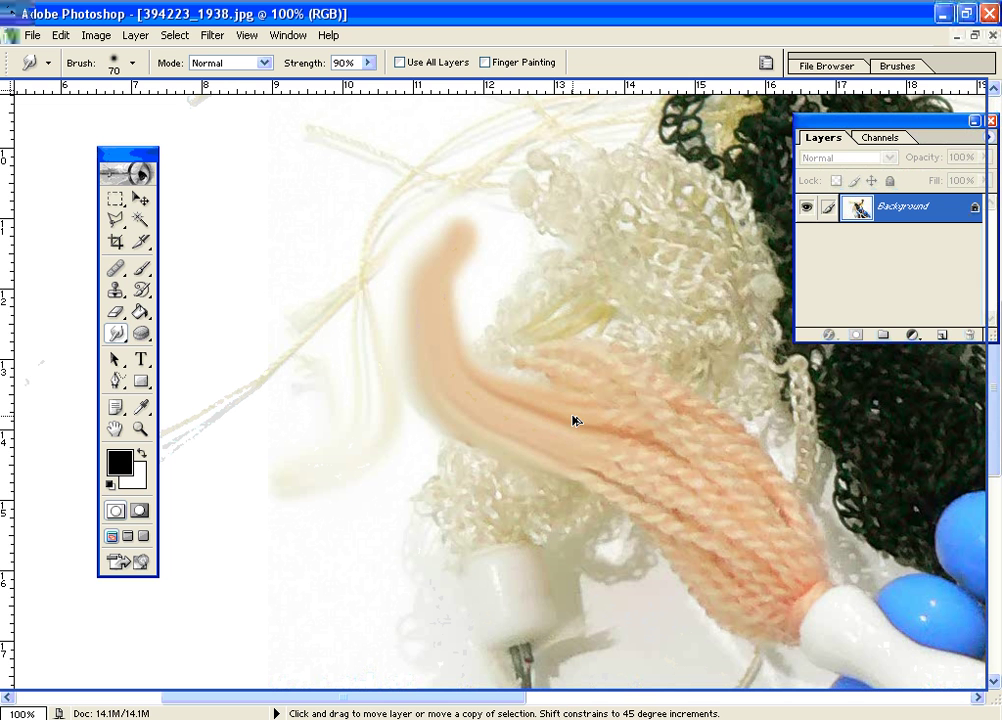
key(ctrl+z)
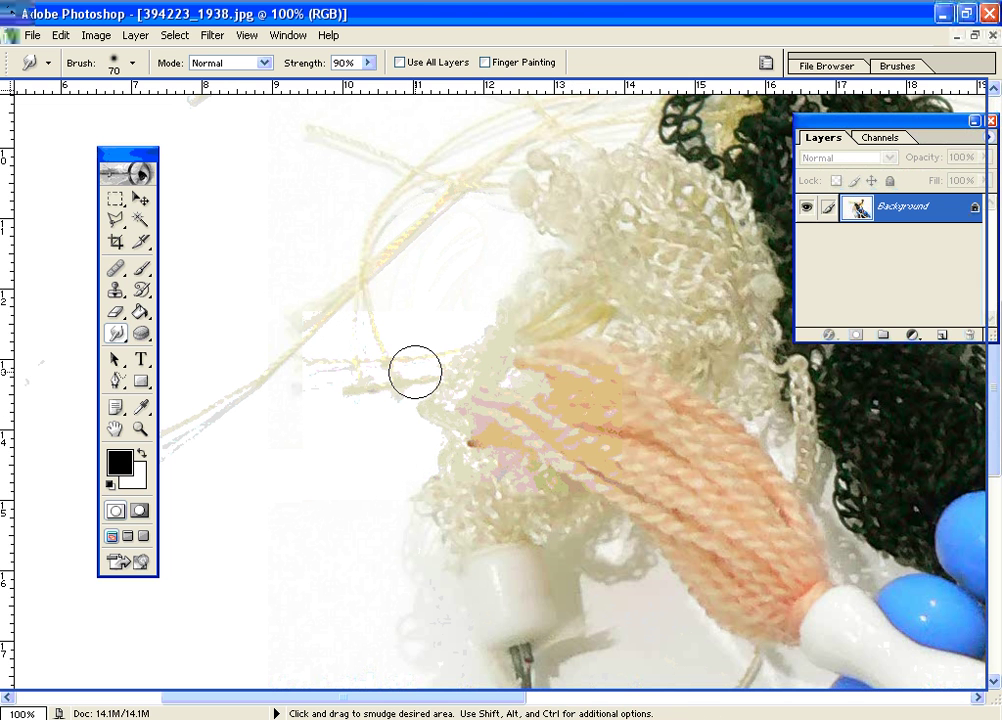
key(ctrl+alt+z)
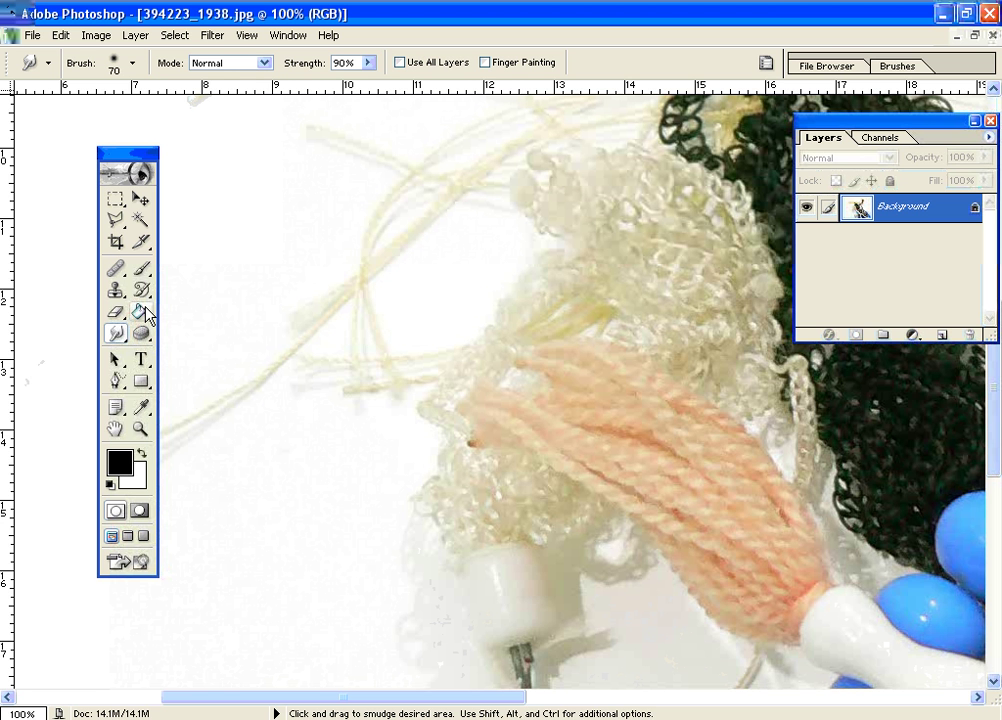
Activate the Rectangle tool from the group of shape tools
click(141, 382)
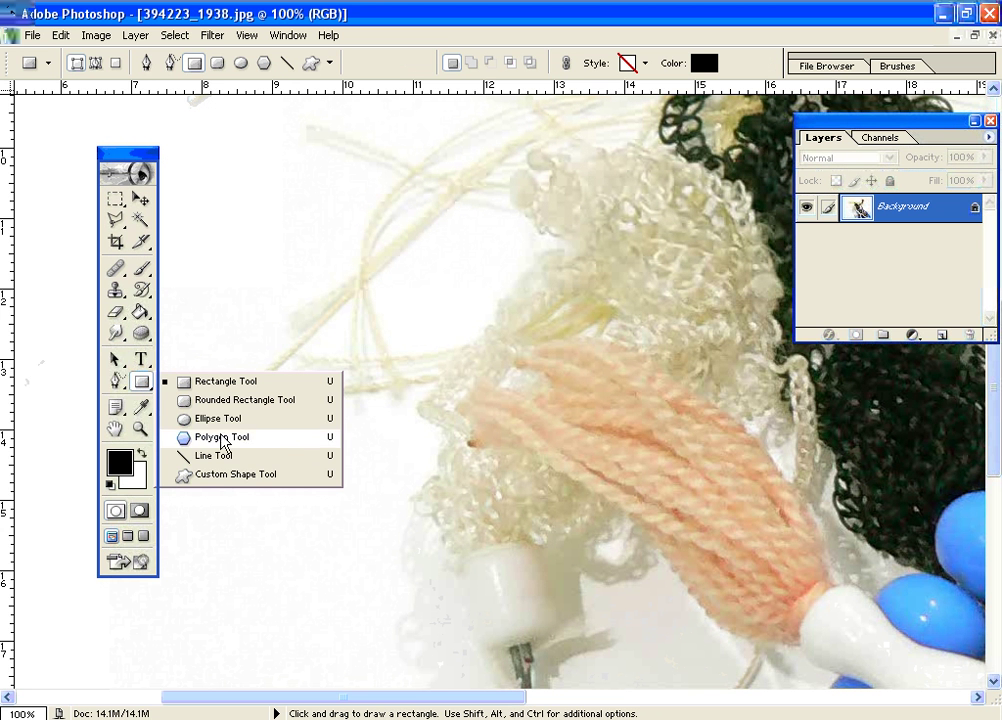
click(196, 335)
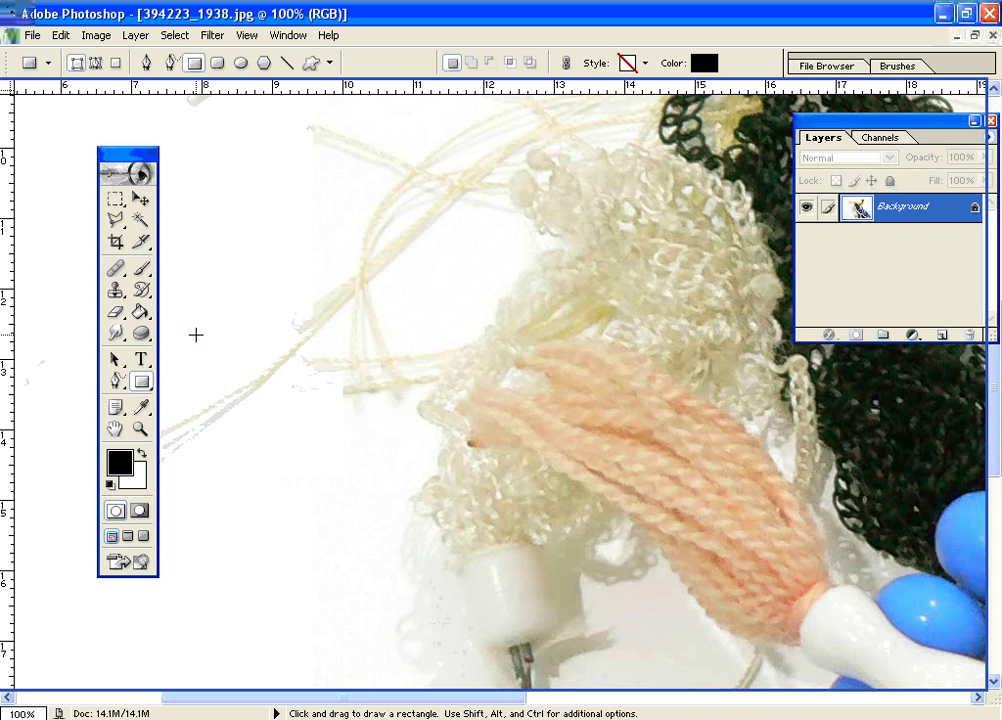